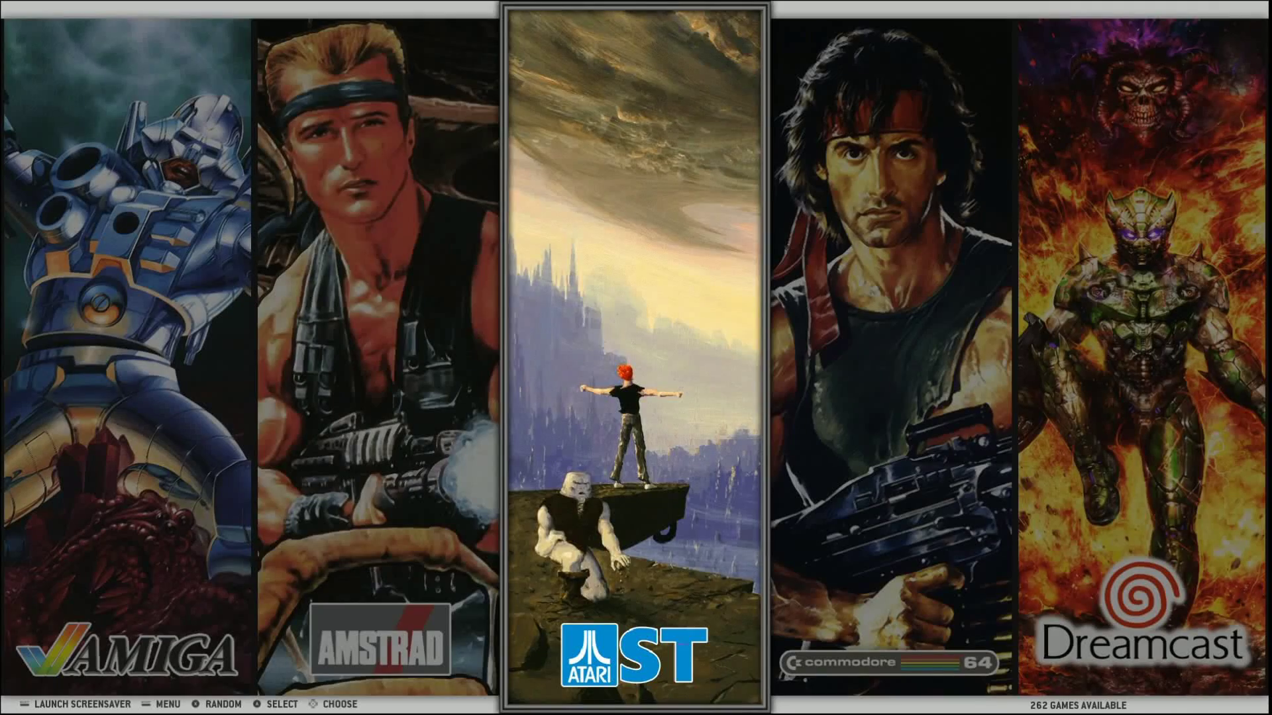
# Step: Scroll the system carousel from Atari ST past Amstrad, SYSTEM, DZ, Kodi and ZX Spectrum to Super Nintendo
pyautogui.press('Left')
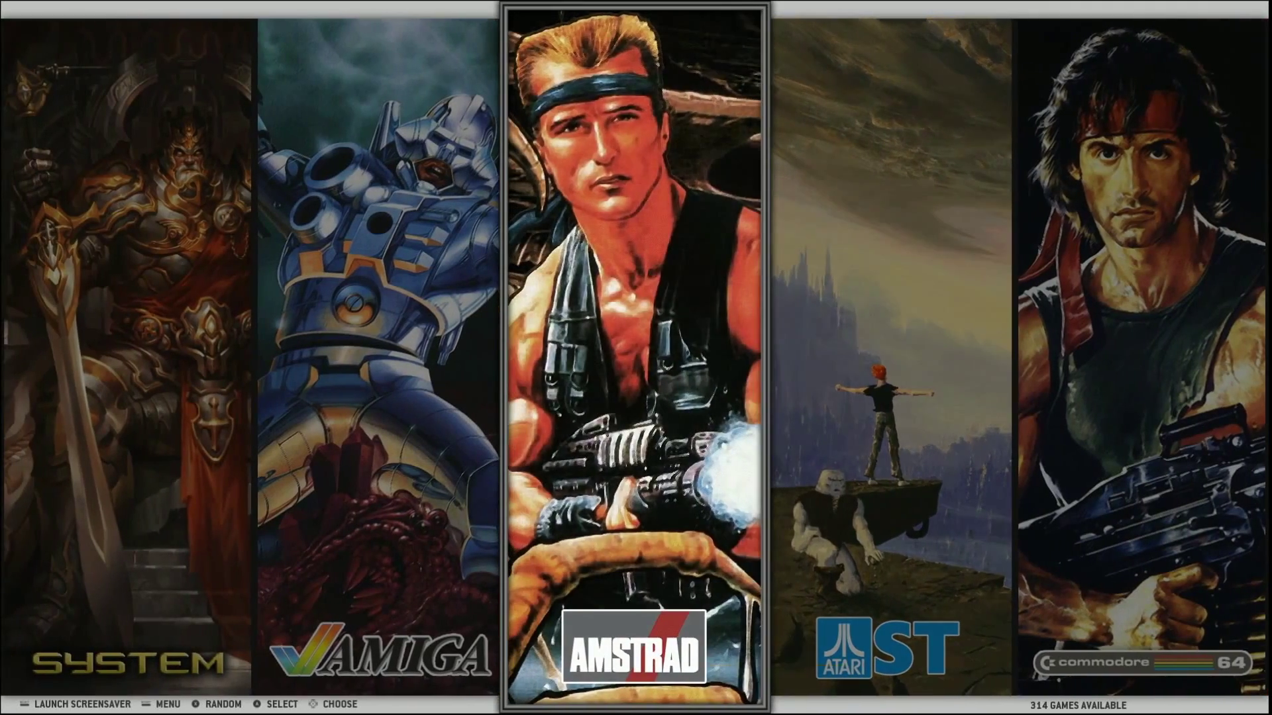
pyautogui.press('Left')
pyautogui.press('Left')
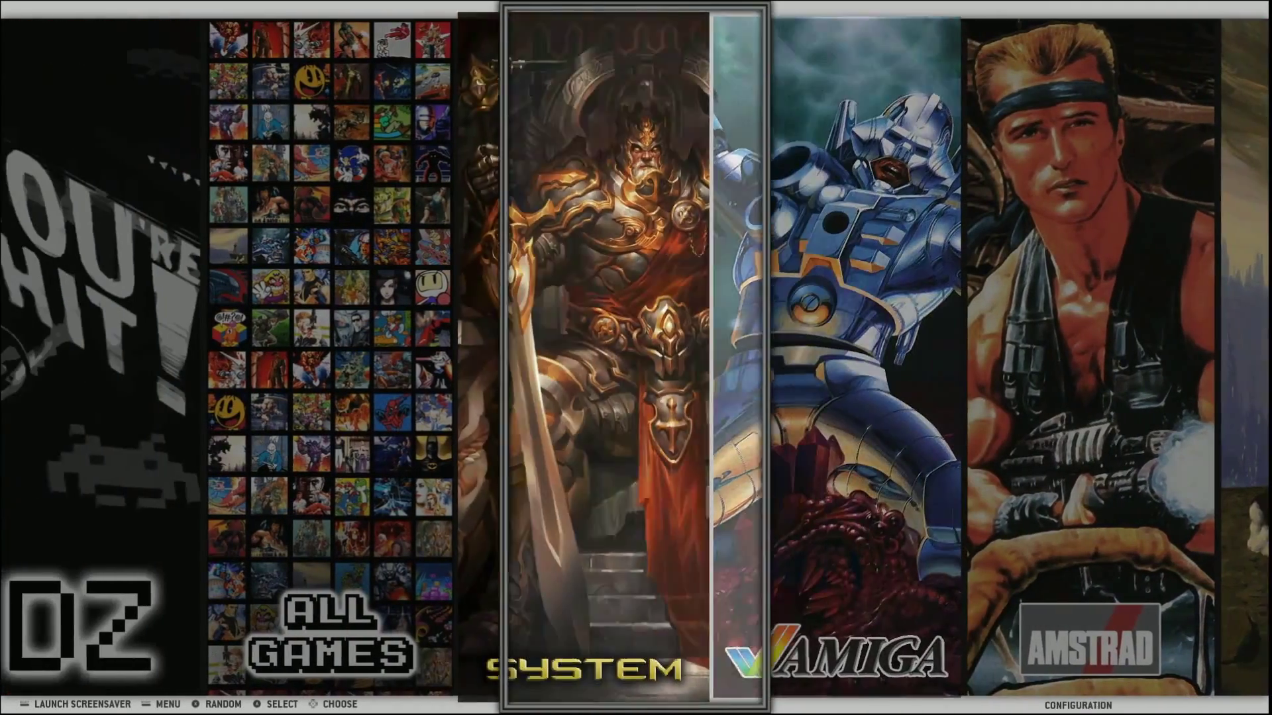
pyautogui.press('Left')
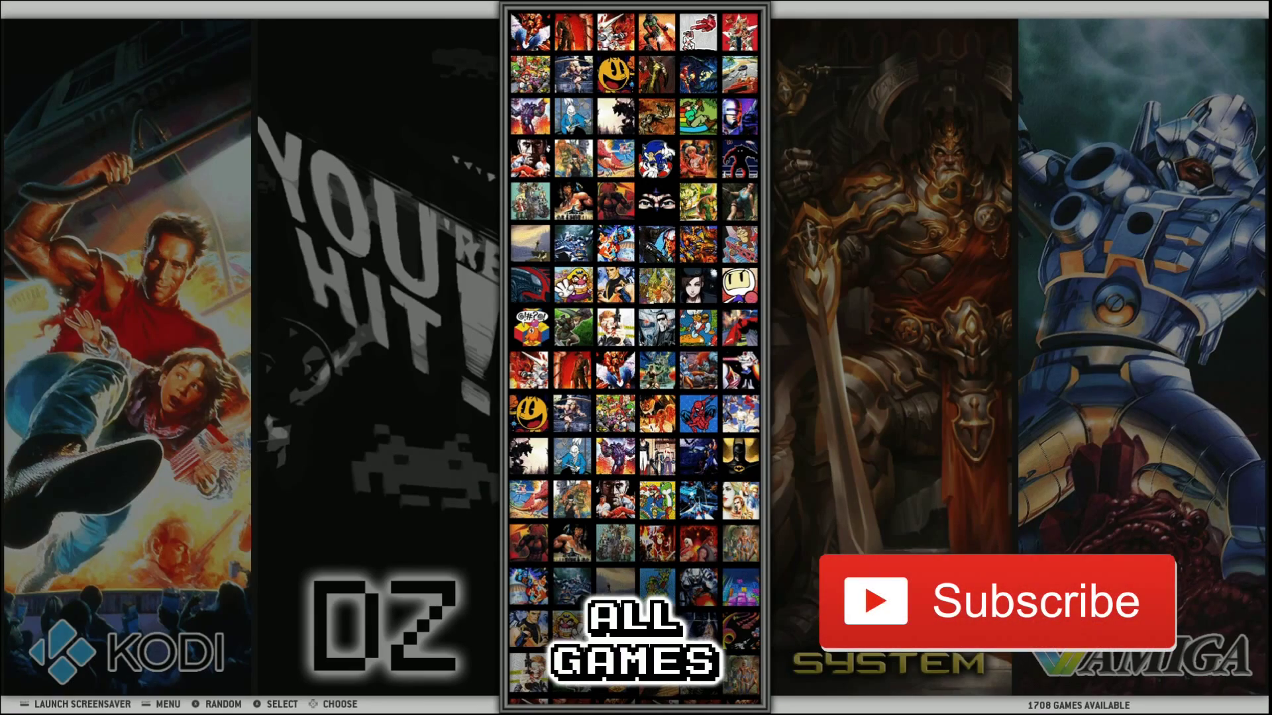
pyautogui.press('Left')
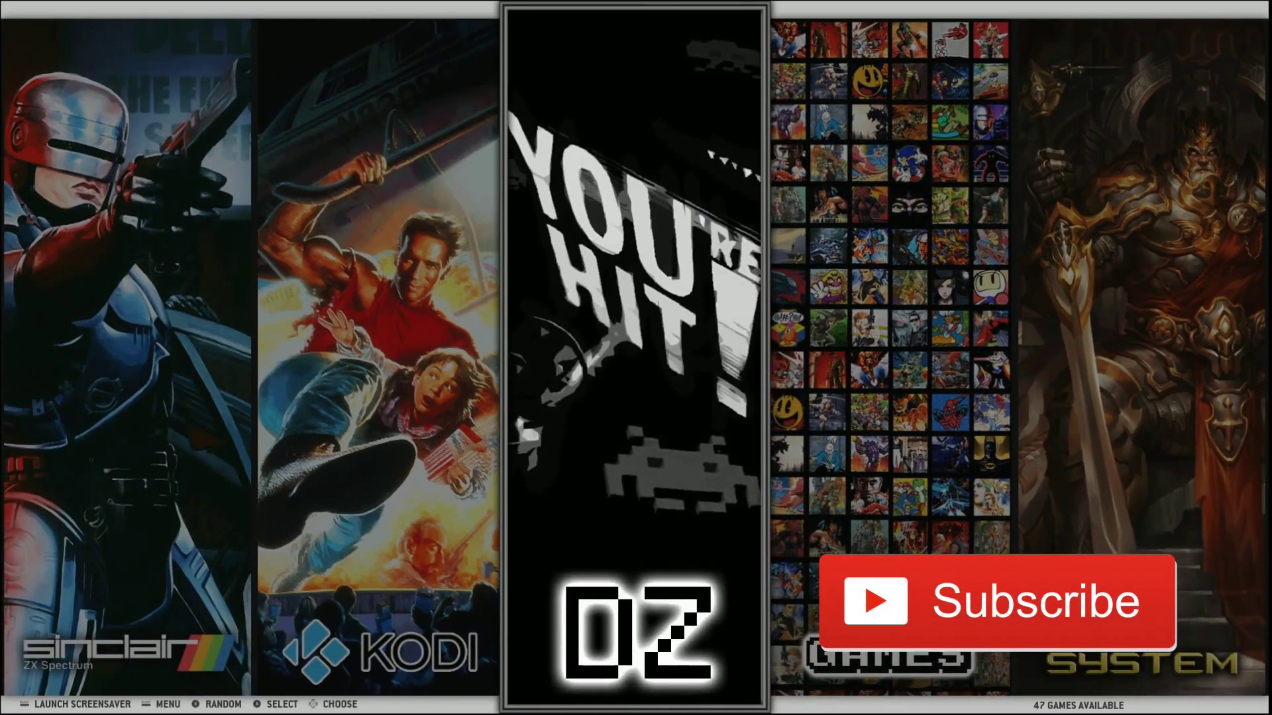
pyautogui.press('Left')
pyautogui.press('Left')
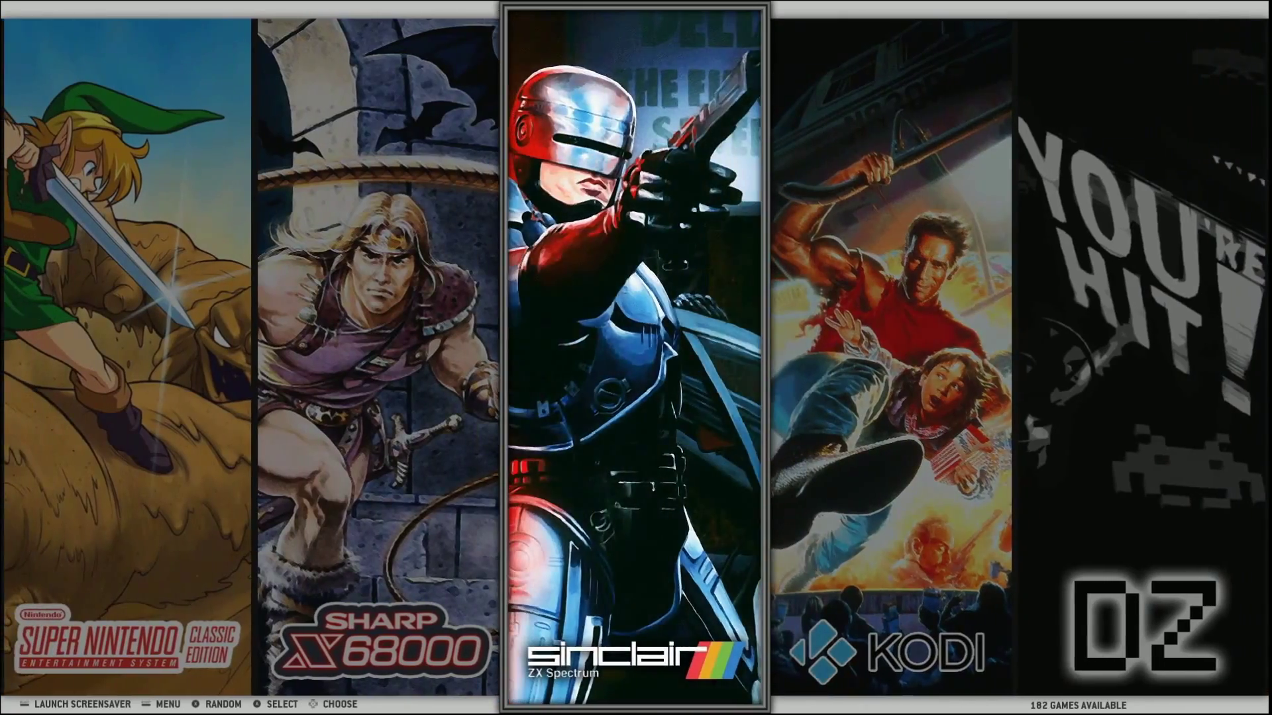
pyautogui.press('Left')
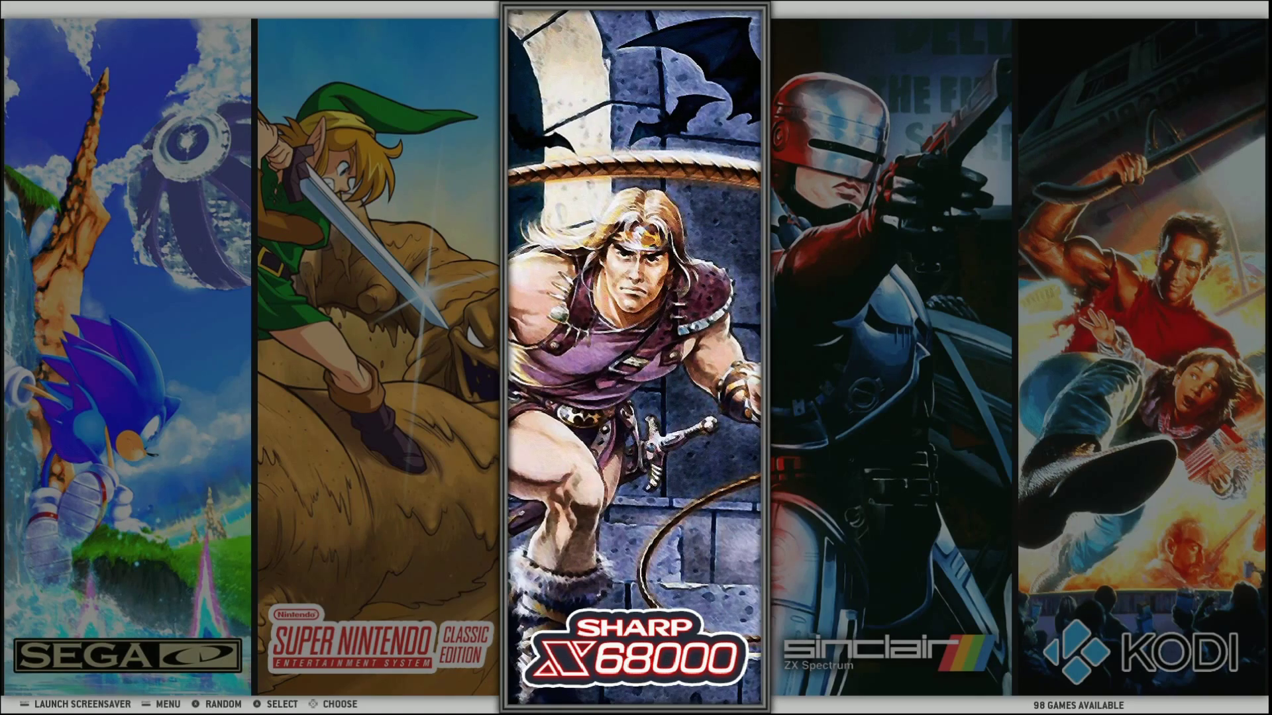
pyautogui.press('Left')
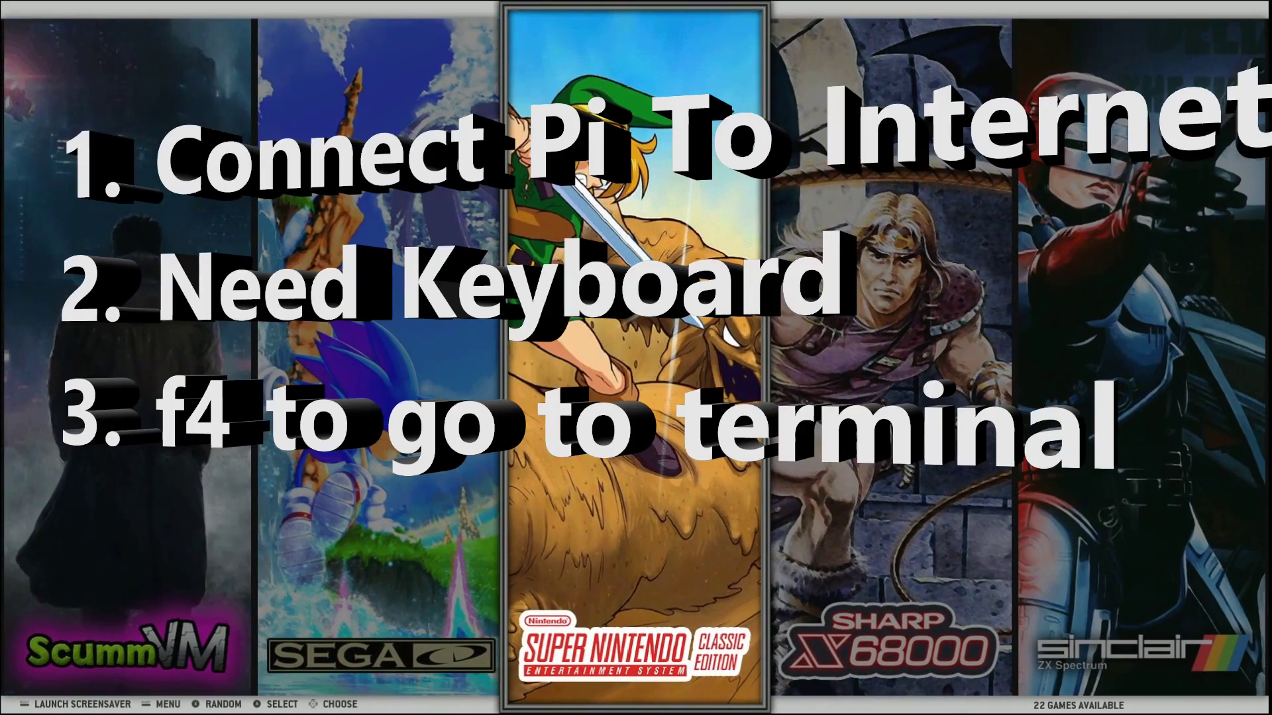
# Step: Scroll the carousel past SEGA CD and ScummVM, then back toward the SYSTEM entry
pyautogui.press('Left')
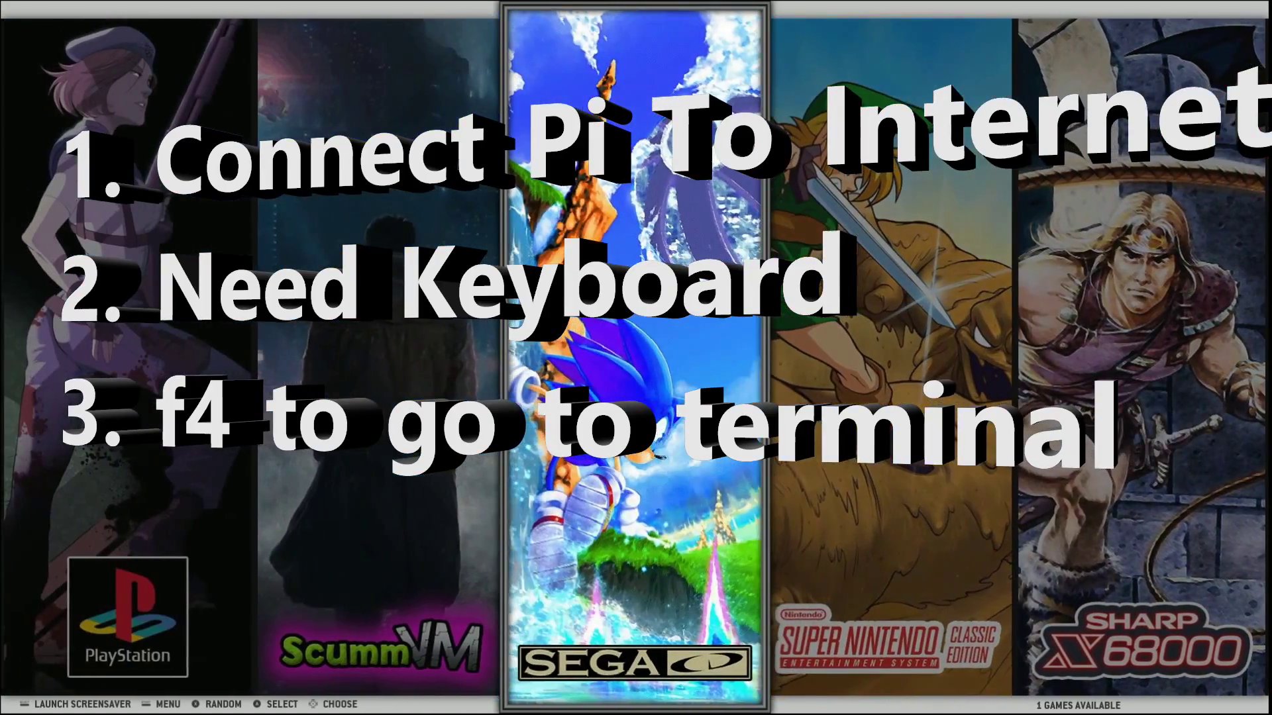
pyautogui.press('Left')
pyautogui.press('Right')
pyautogui.press('Right')
pyautogui.press('Right')
pyautogui.press('Right')
pyautogui.press('Right')
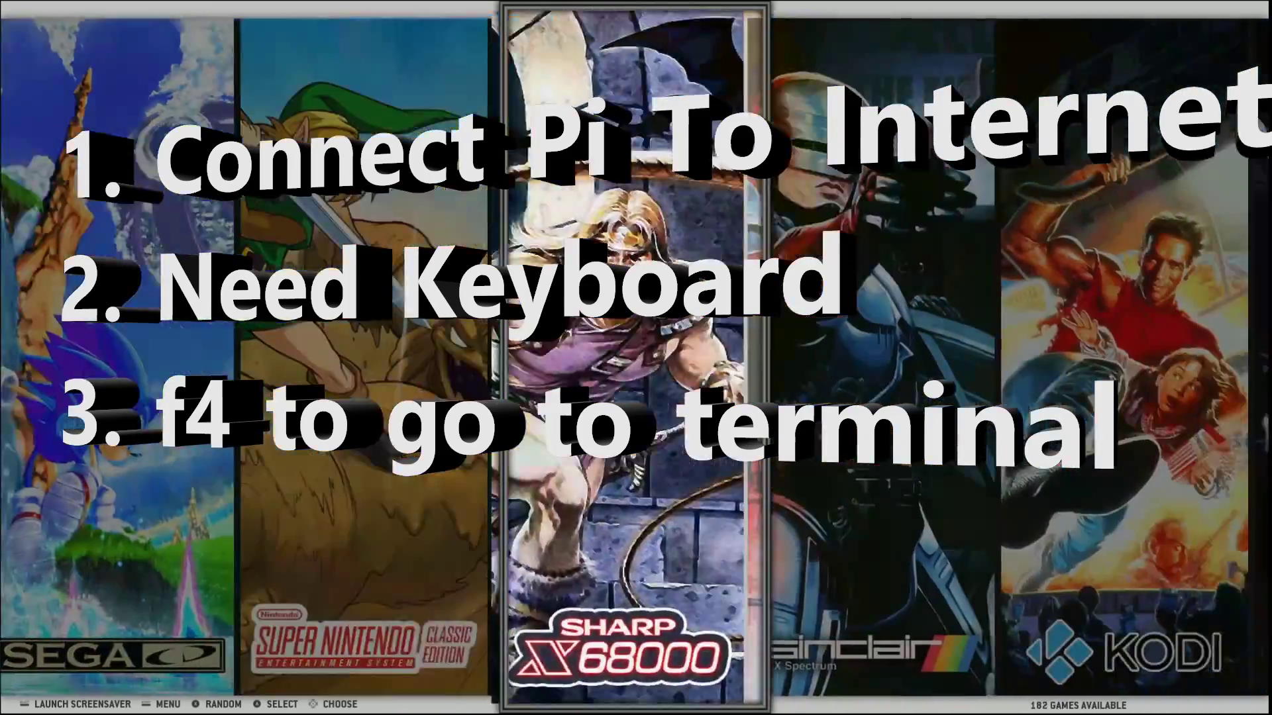
pyautogui.press('Right')
pyautogui.press('Right')
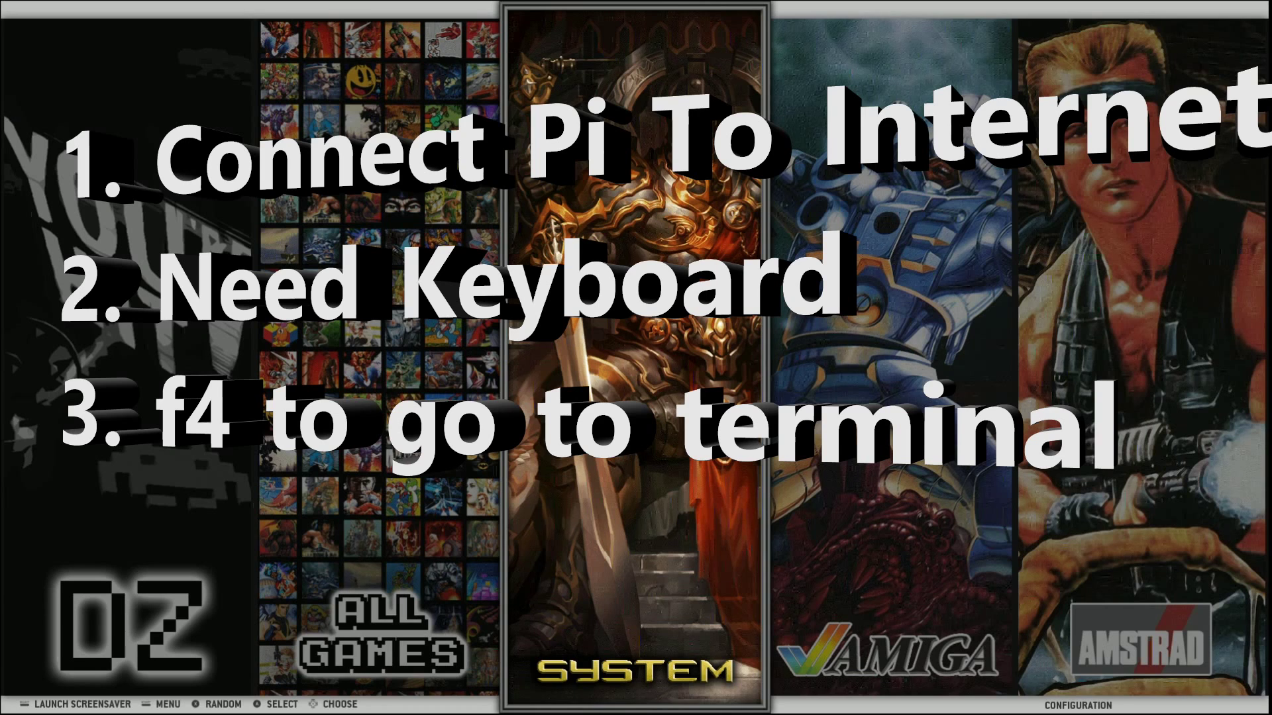
# Step: View SYSTEM's RetroPie tools list down to RASPI-CONFIG and WIFI, then return to SYSTEM on the carousel
pyautogui.press('Return')
pyautogui.press('Down')
pyautogui.press('Down')
pyautogui.press('Down')
pyautogui.press('Down')
pyautogui.press('Down')
pyautogui.press('Down')
pyautogui.press('Down')
pyautogui.press('Down')
pyautogui.press('Down')
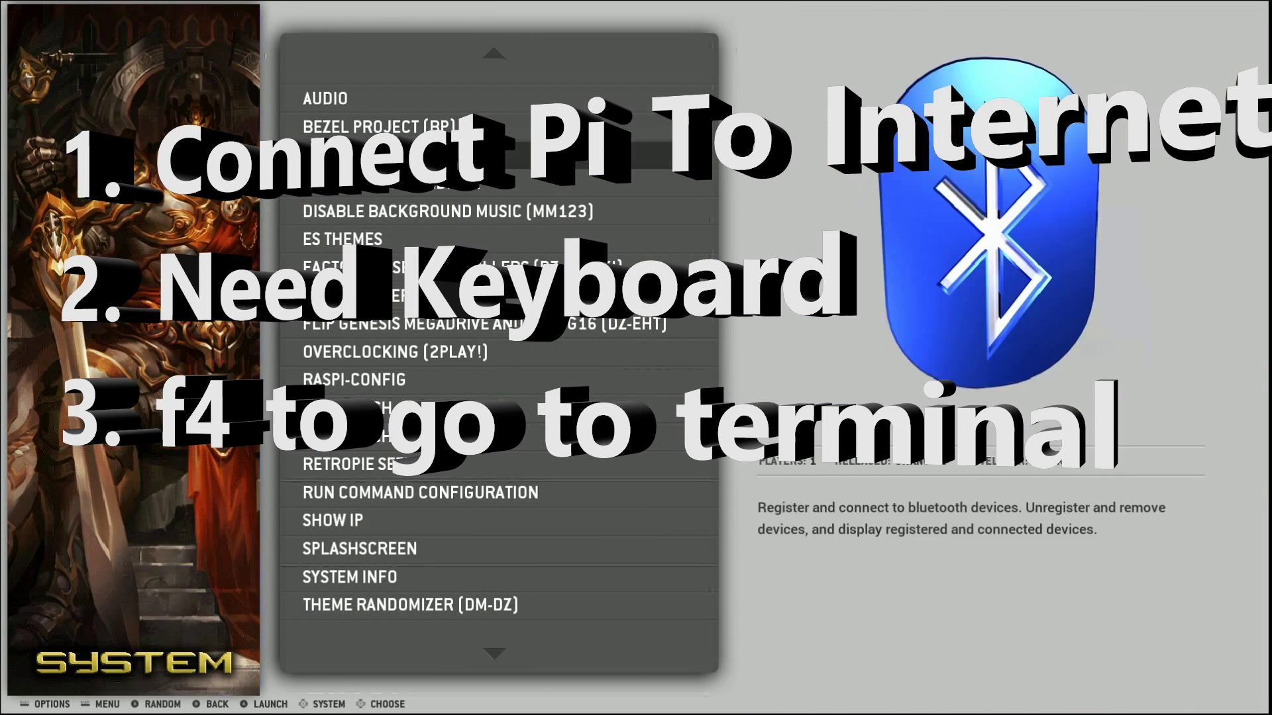
pyautogui.press('Down')
pyautogui.press('Down')
pyautogui.press('Down')
pyautogui.press('Down')
pyautogui.press('Down')
pyautogui.press('Down')
pyautogui.press('Down')
pyautogui.press('Down')
pyautogui.press('Down')
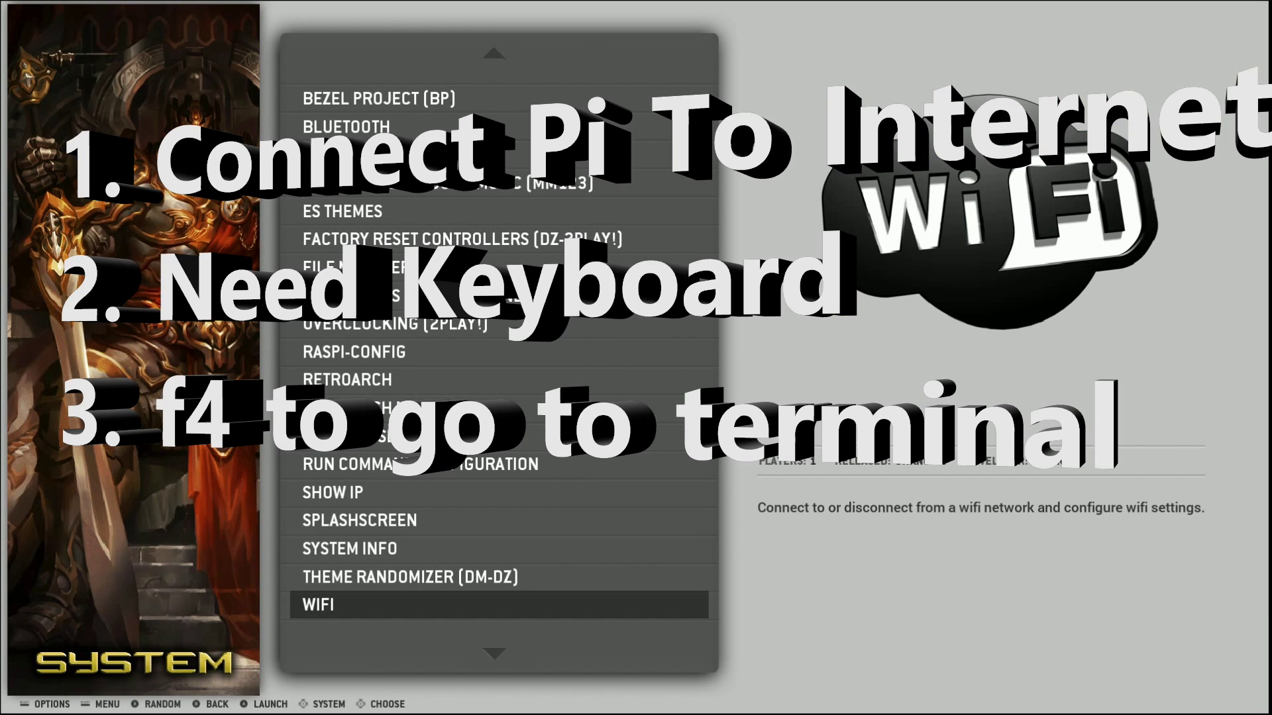
pyautogui.press('Up')
pyautogui.press('Up')
pyautogui.press('Up')
pyautogui.press('Up')
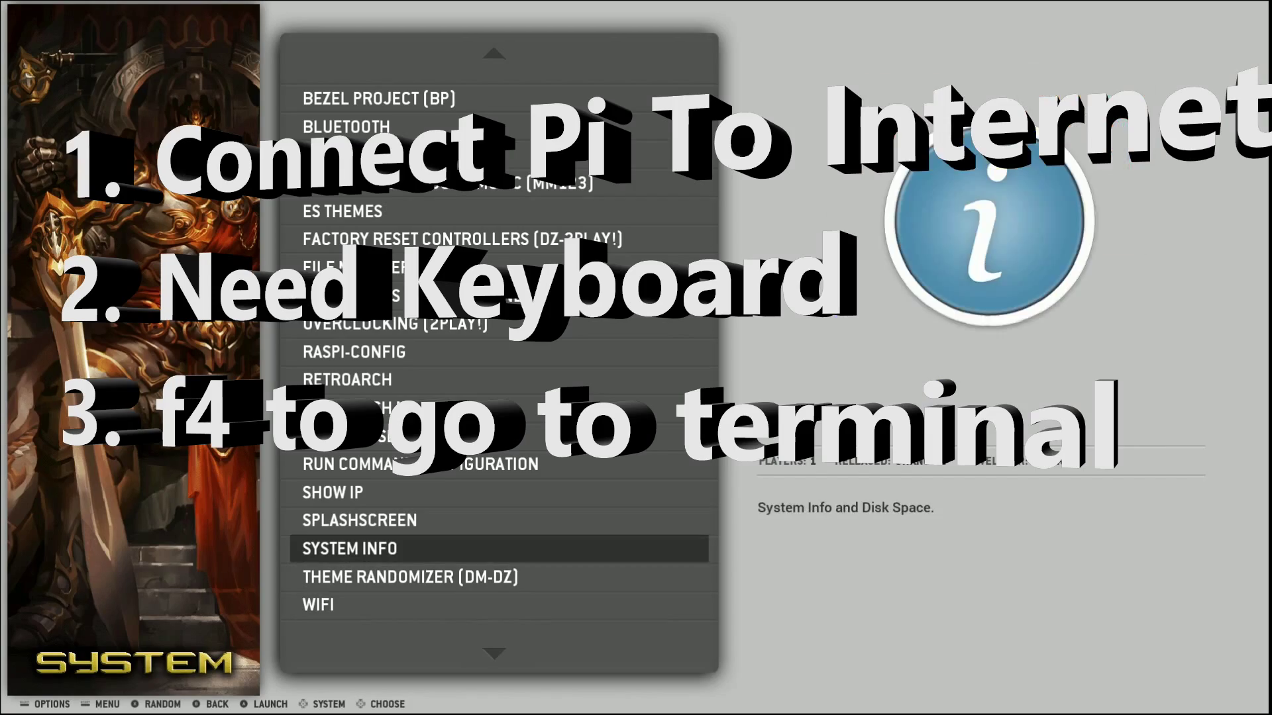
pyautogui.press('Escape')
pyautogui.press('Left')
pyautogui.press('Right')
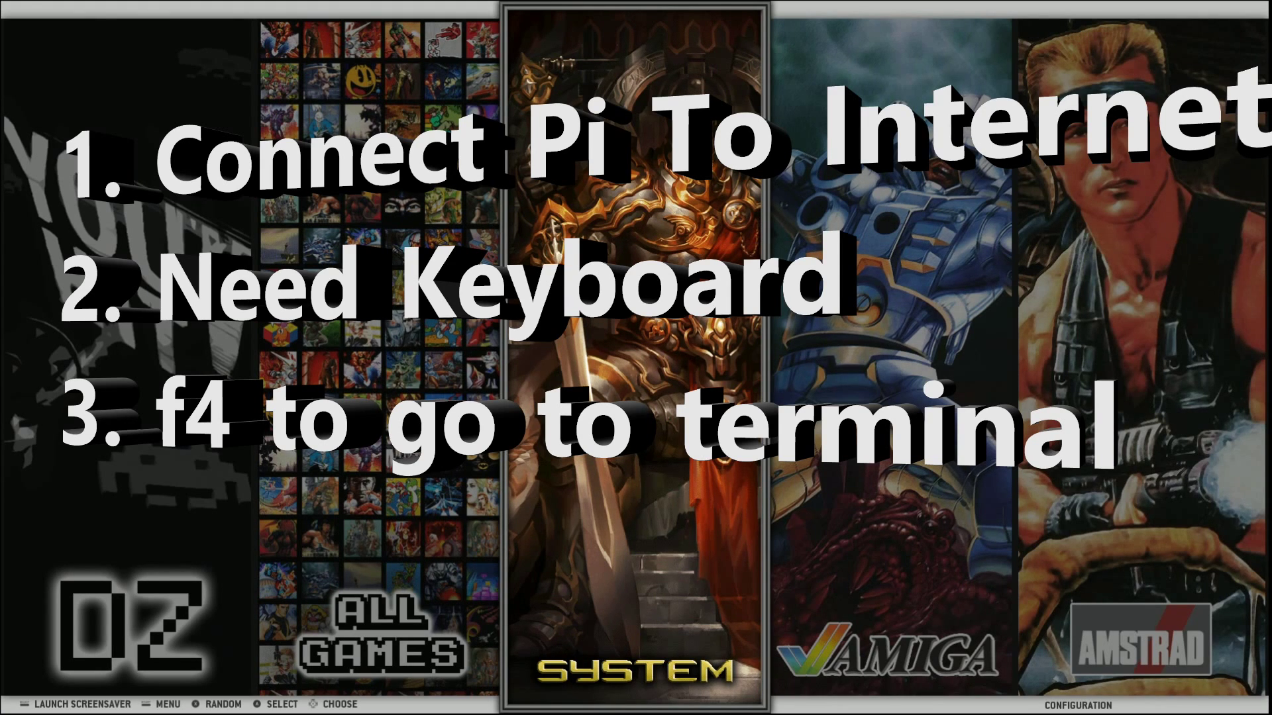
# Step: Flip the carousel between SYSTEM, ALL GAMES and AMIGA
pyautogui.press('Left')
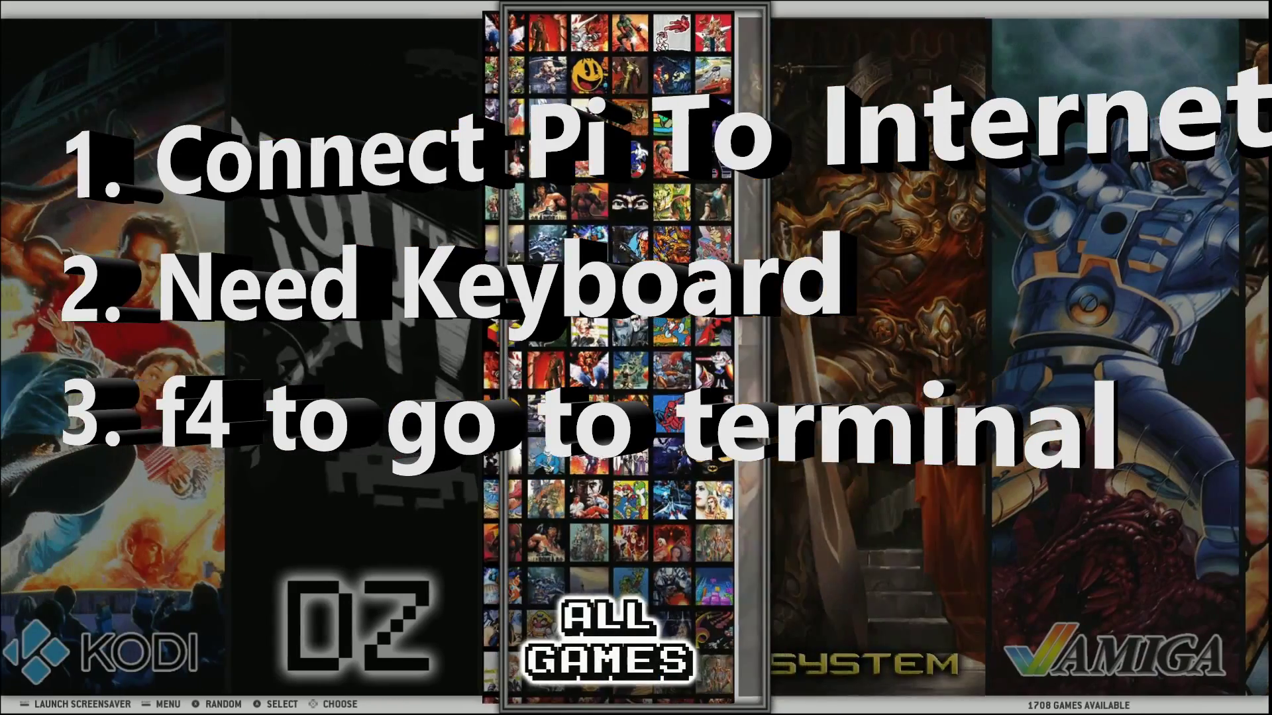
pyautogui.press('Right')
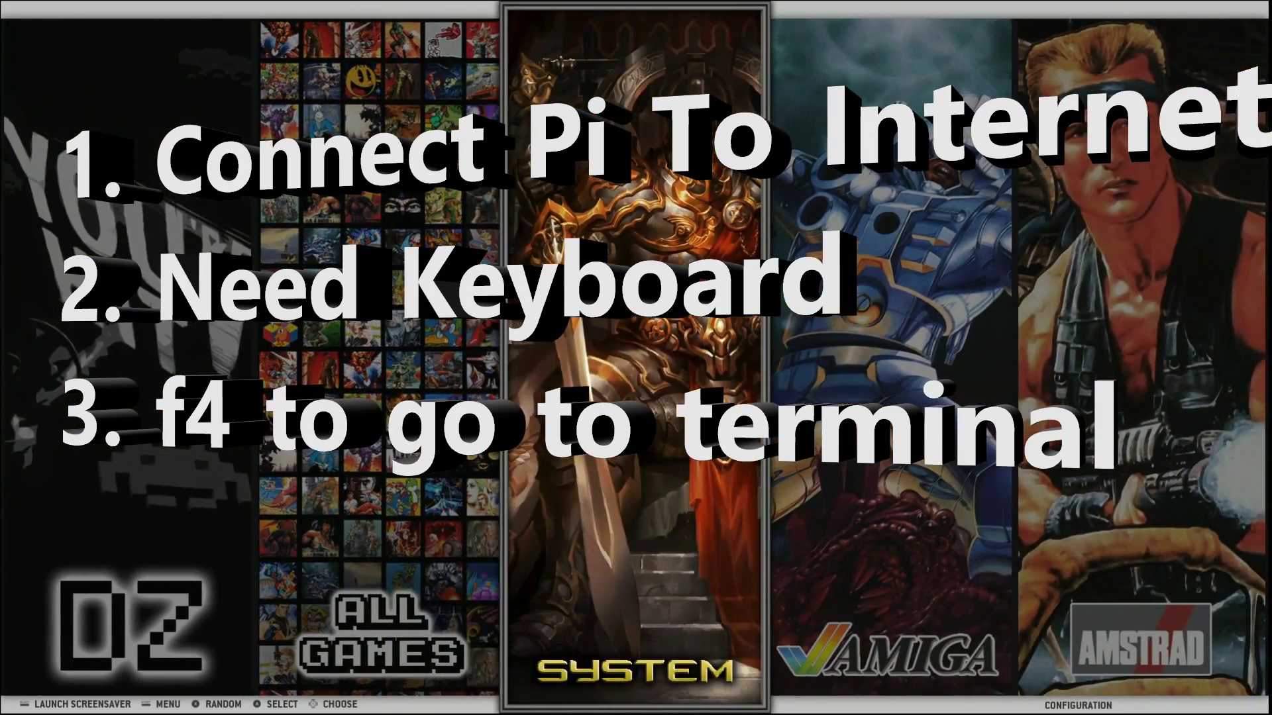
pyautogui.press('Right')
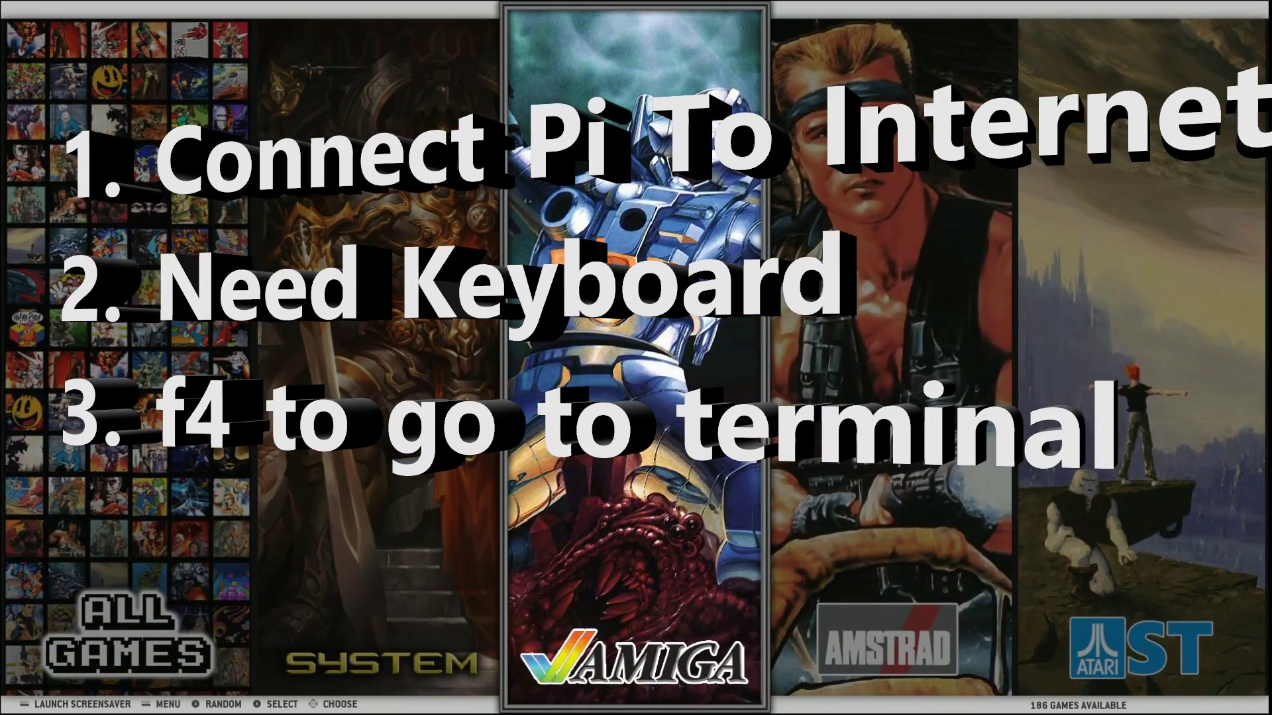
pyautogui.press('Left')
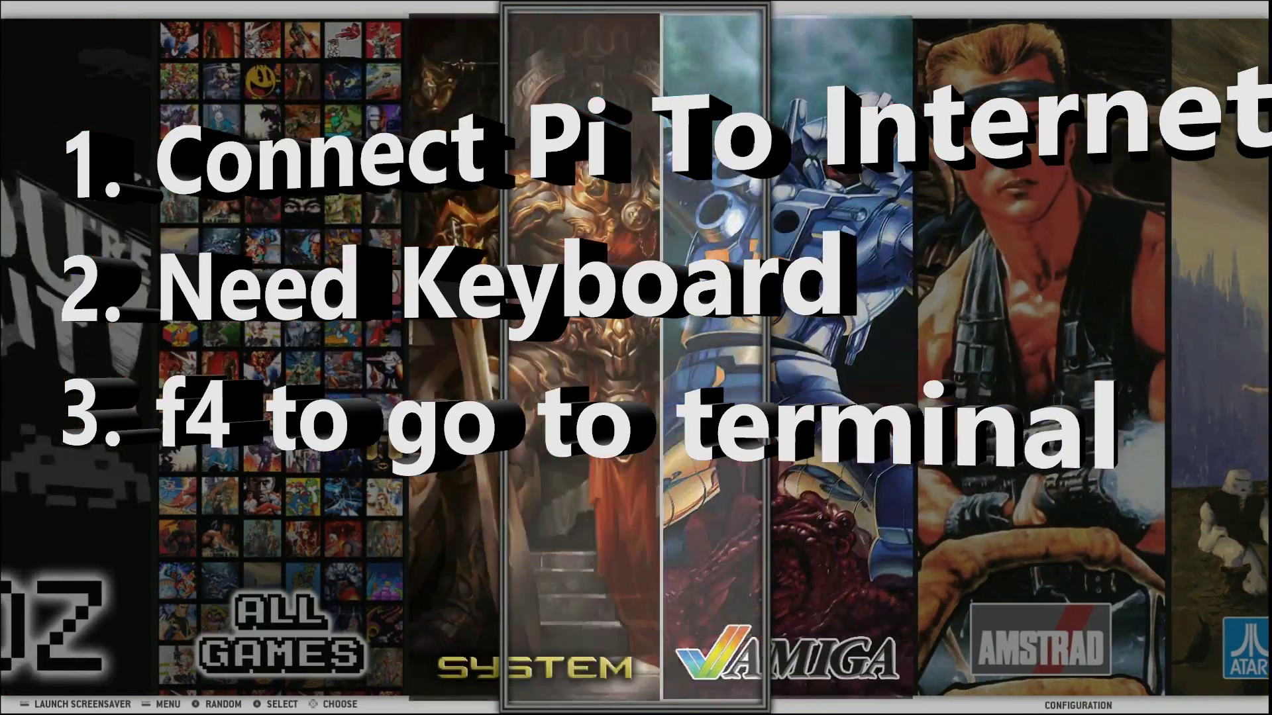
pyautogui.press('Left')
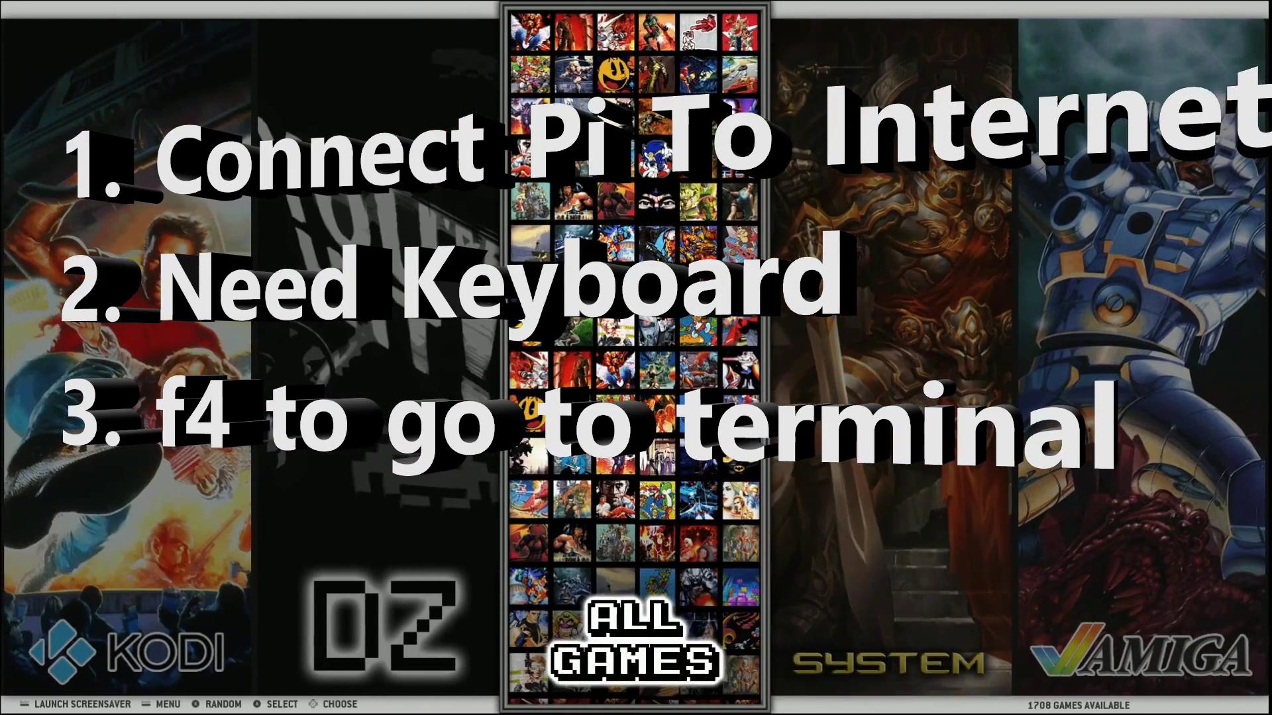
pyautogui.press('Right')
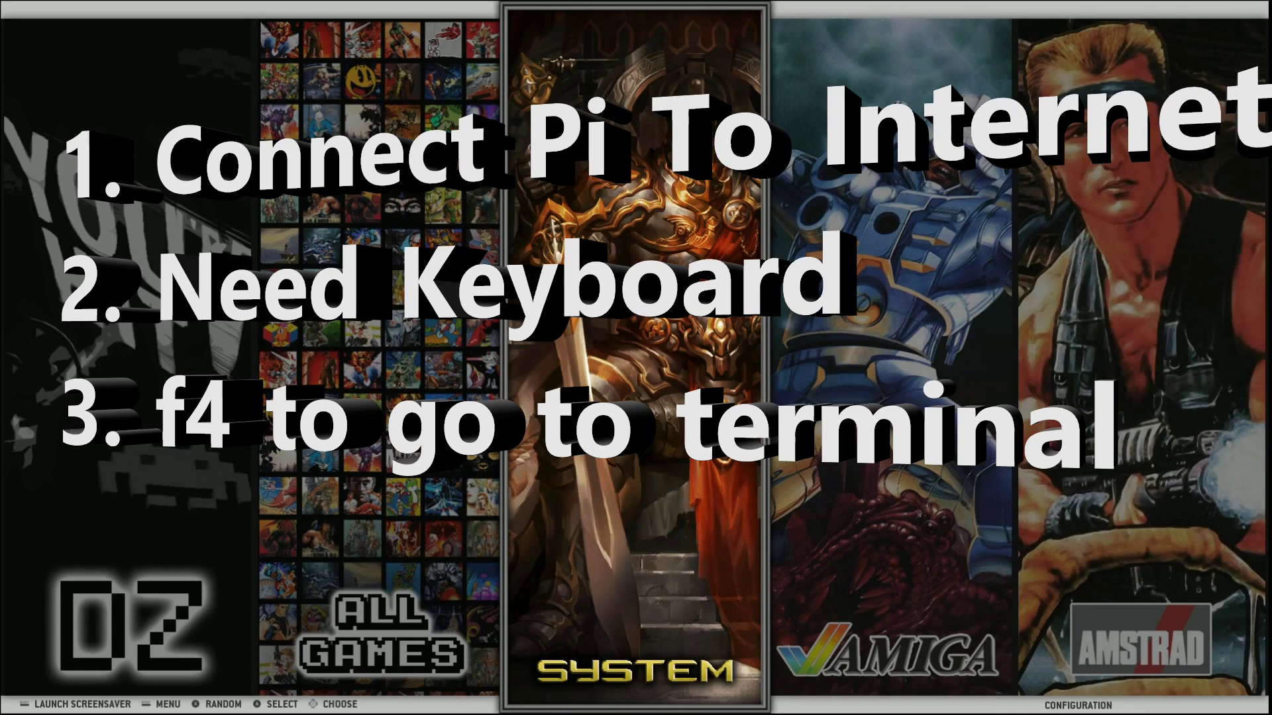
# Step: Browse from ALL GAMES through DZ and Kodi to ZX Spectrum, then back to SYSTEM
pyautogui.press('Left')
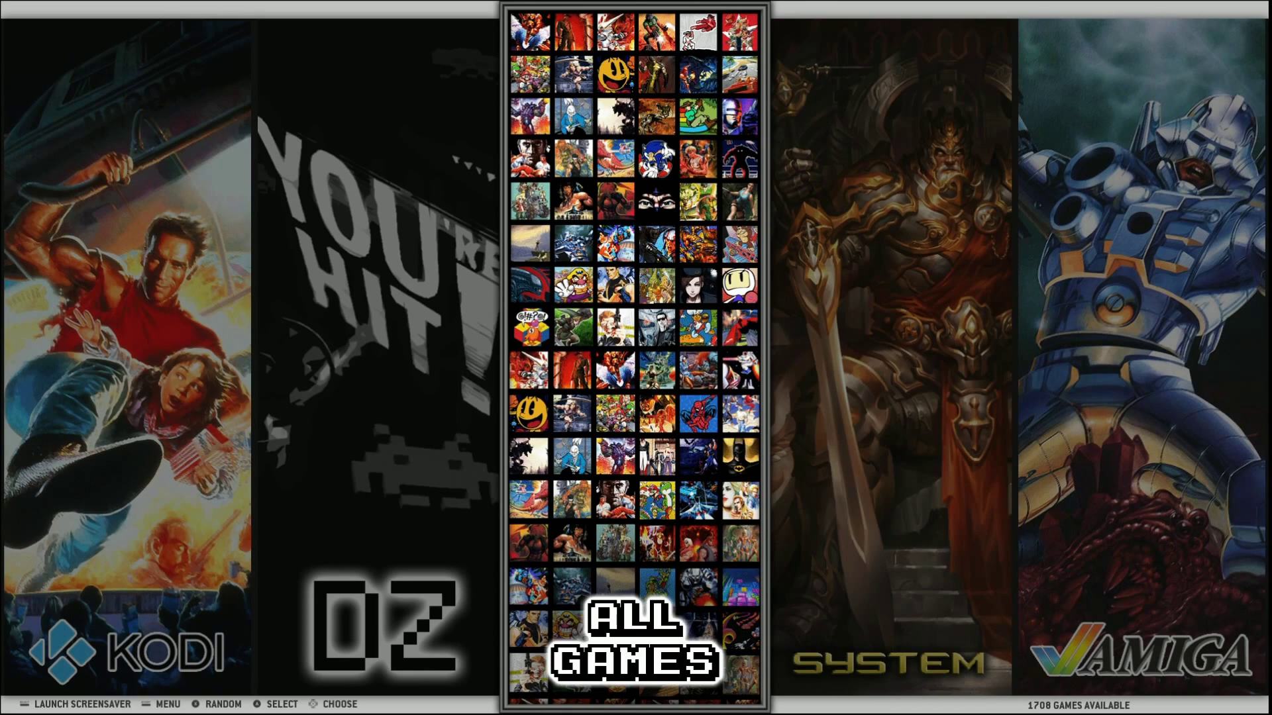
pyautogui.press('Left')
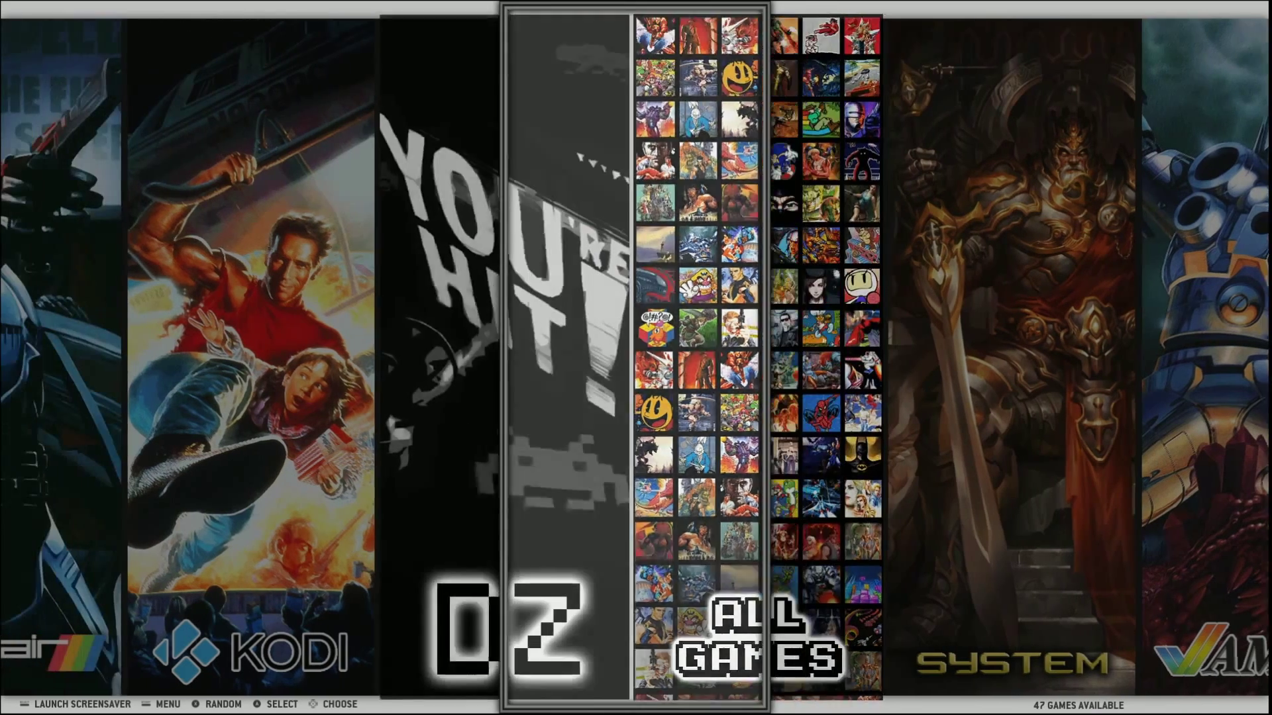
pyautogui.press('Left')
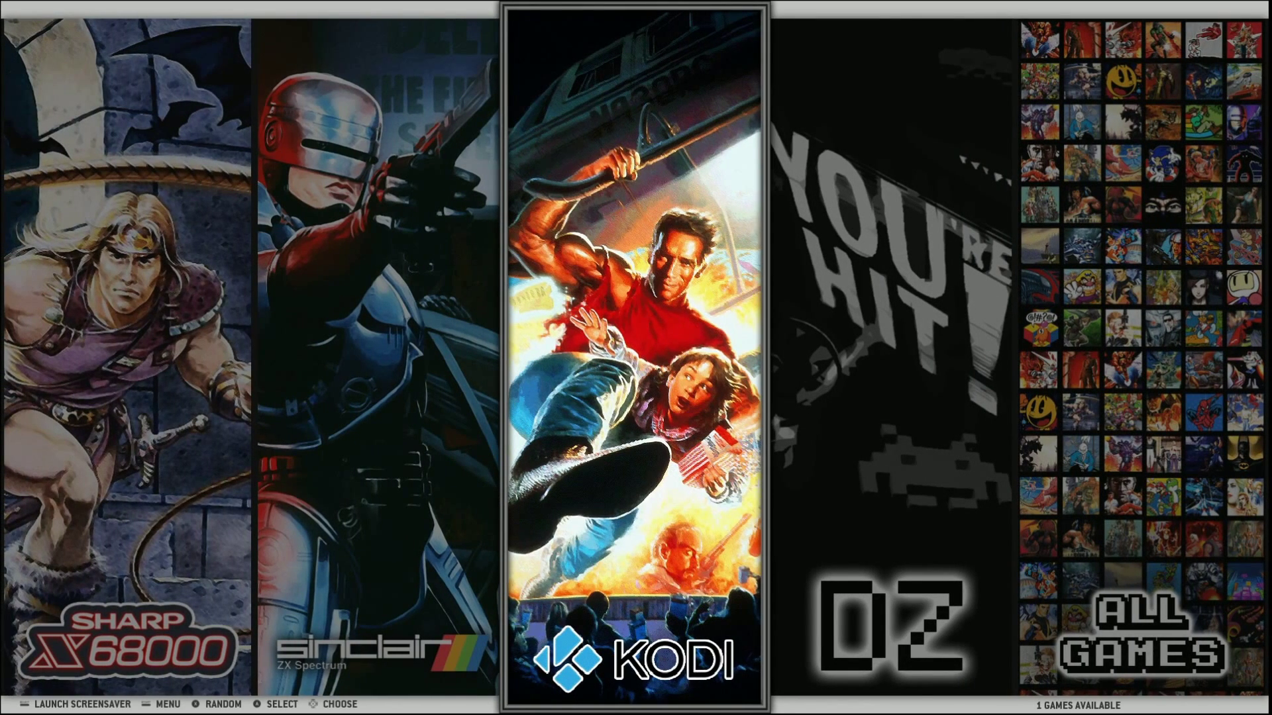
pyautogui.press('Left')
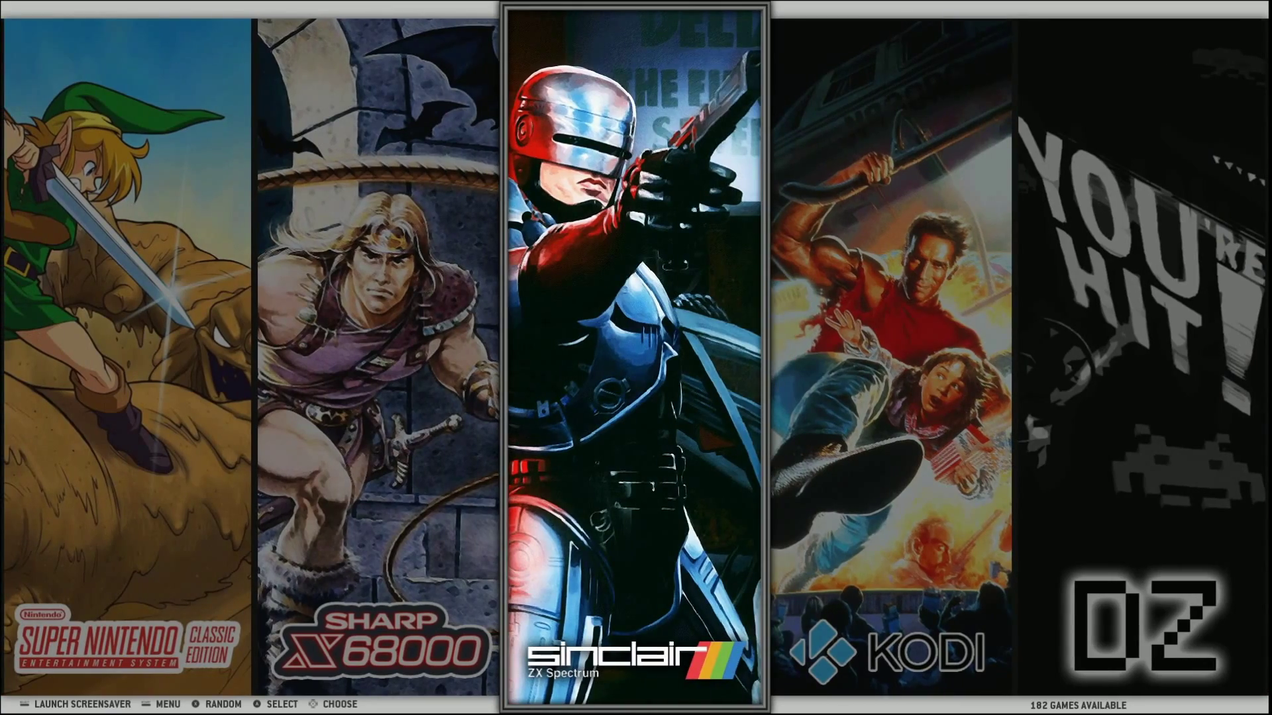
pyautogui.press('Right')
pyautogui.press('Right')
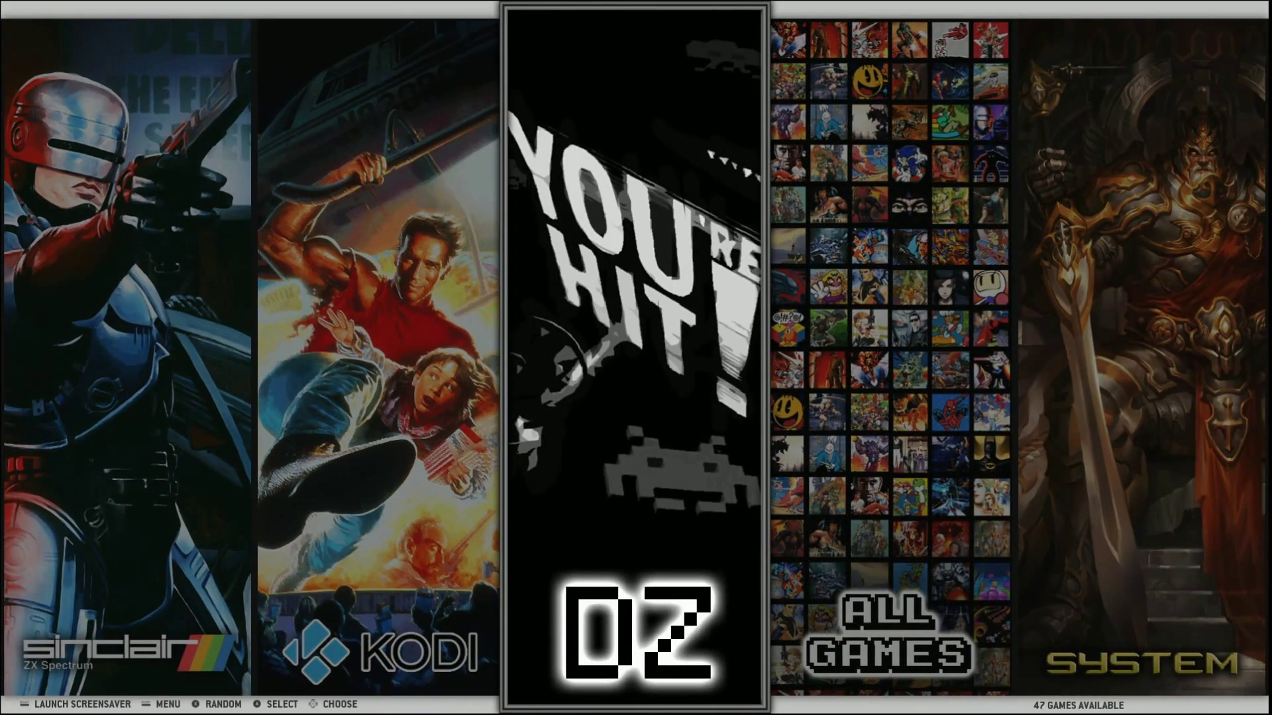
pyautogui.press('Right')
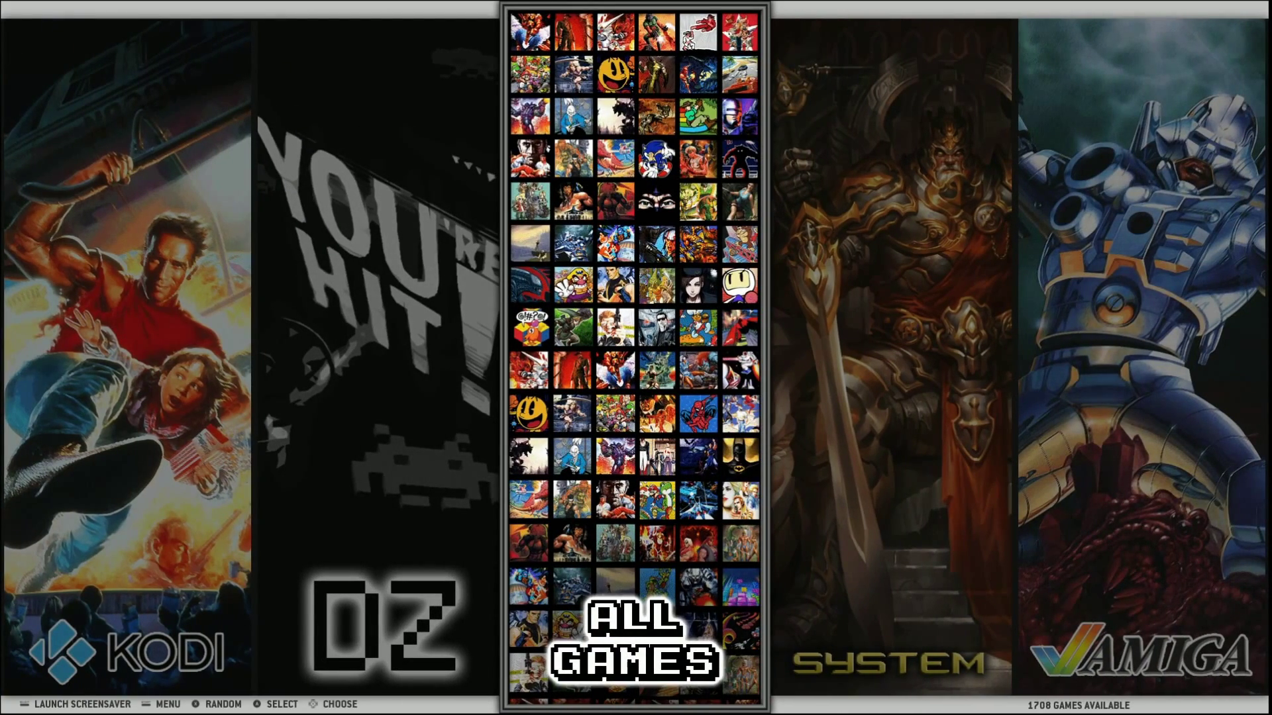
pyautogui.press('Right')
pyautogui.press('Right')
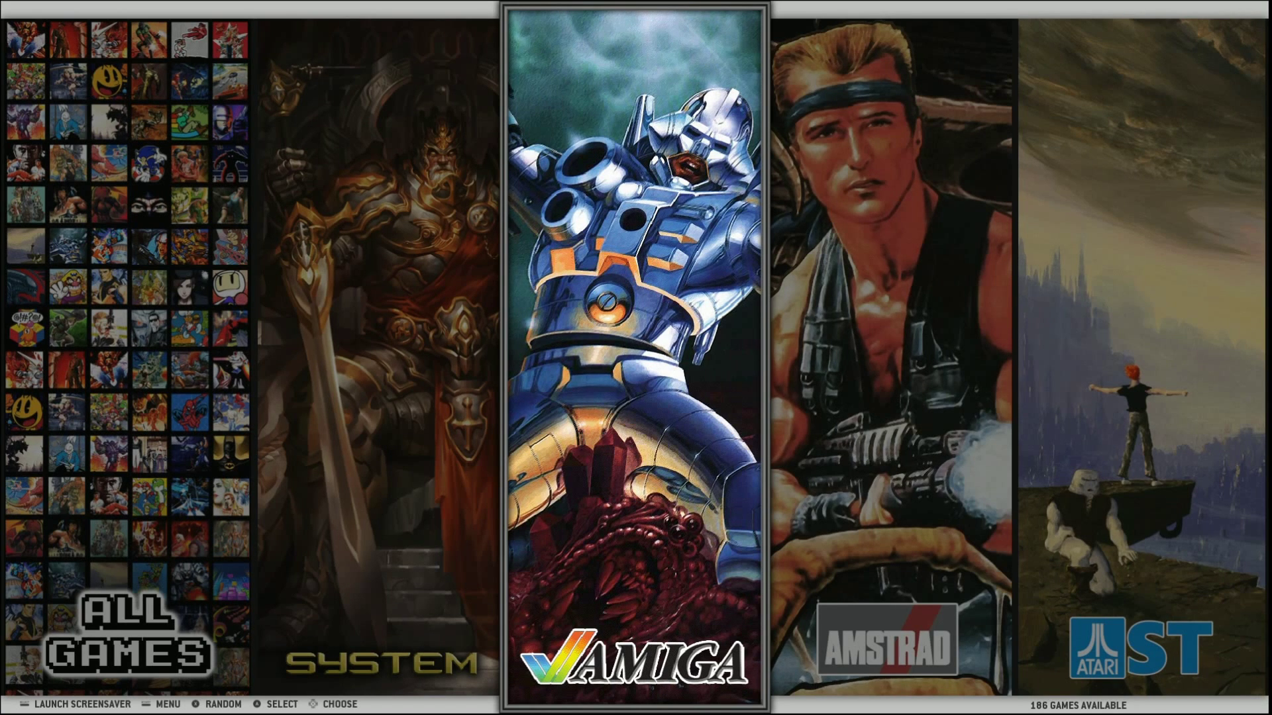
pyautogui.press('Left')
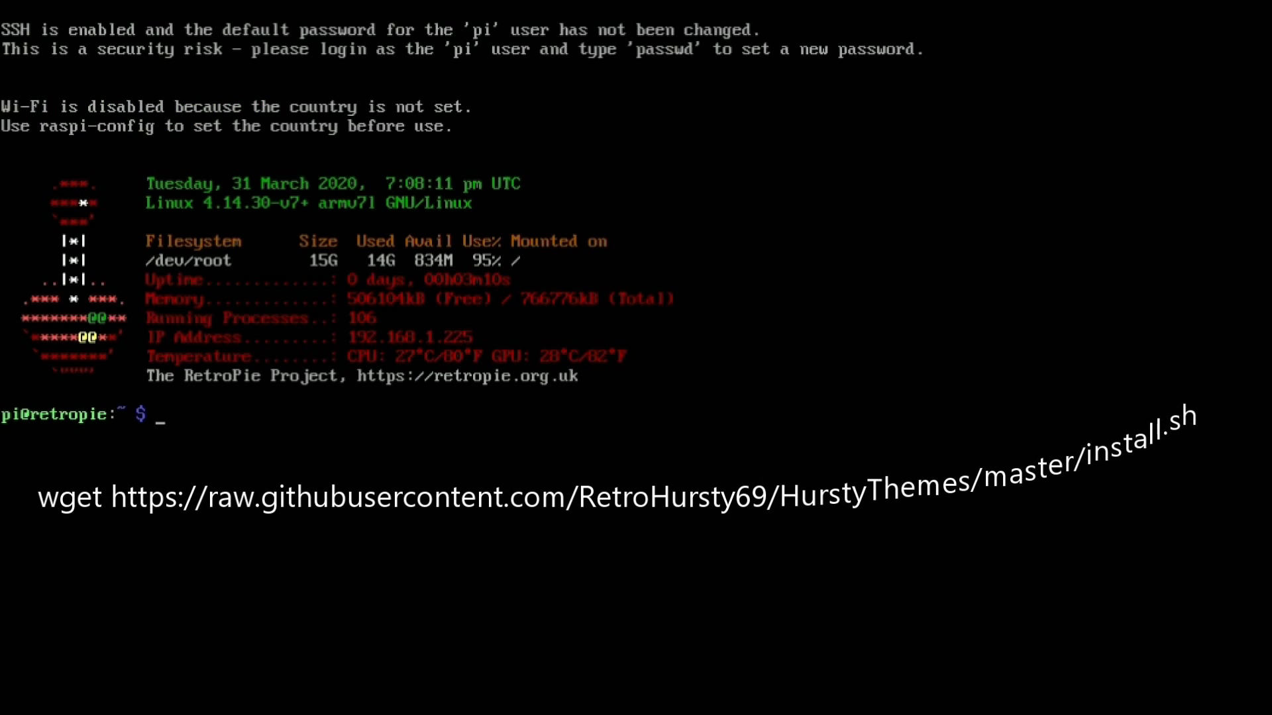
pyautogui.write('wget ')
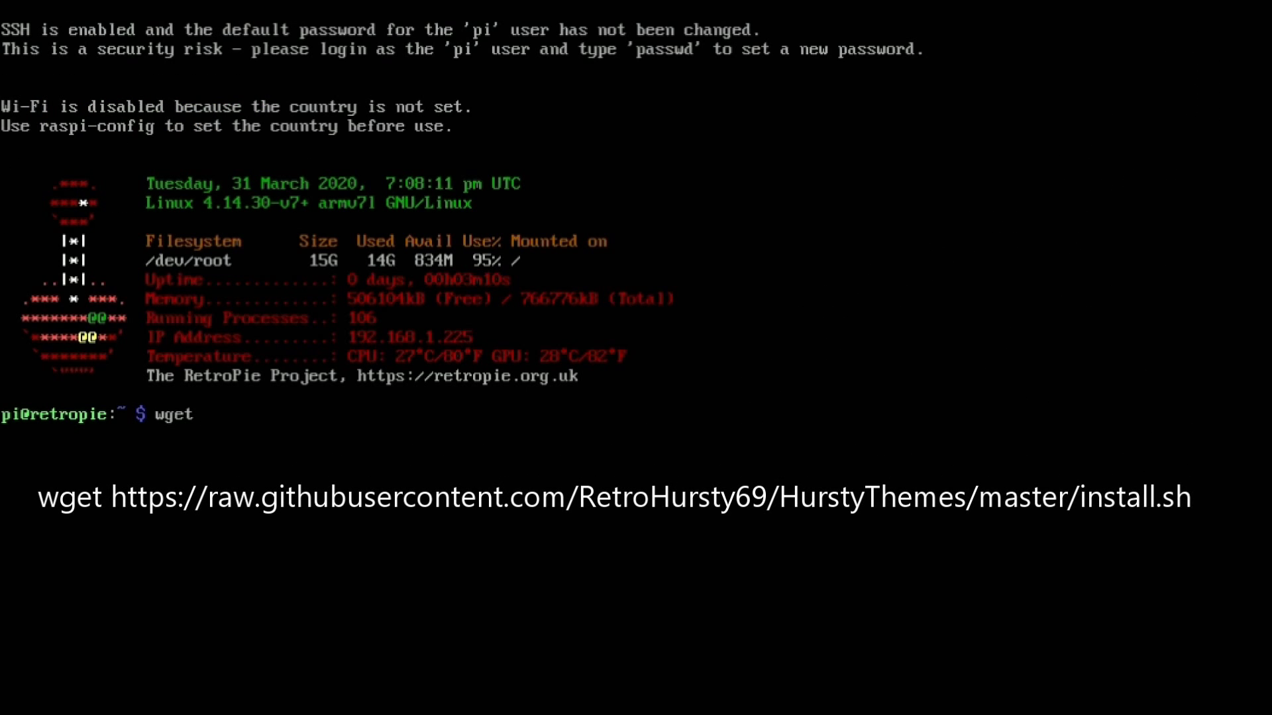
pyautogui.write('https://')
pyautogui.press('BackSpace')
pyautogui.press('BackSpace')
pyautogui.write('//raw')
pyautogui.write('r')
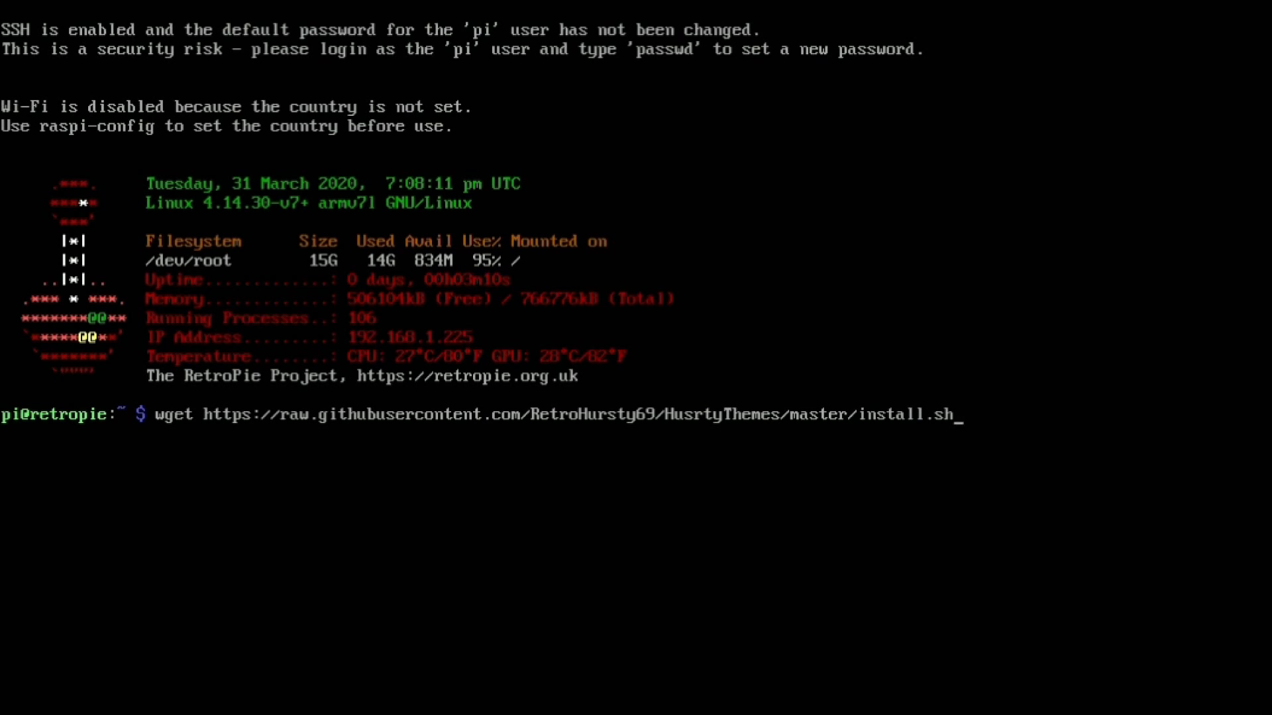
pyautogui.press('BackSpace')
pyautogui.press('BackSpace')
pyautogui.press('BackSpace')
pyautogui.press('BackSpace')
pyautogui.press('BackSpace')
pyautogui.press('BackSpace')
pyautogui.press('BackSpace')
pyautogui.press('BackSpace')
pyautogui.press('BackSpace')
pyautogui.press('BackSpace')
pyautogui.press('BackSpace')
pyautogui.press('BackSpace')
pyautogui.press('BackSpace')
pyautogui.press('BackSpace')
pyautogui.press('BackSpace')
pyautogui.press('BackSpace')
pyautogui.press('BackSpace')
pyautogui.press('BackSpace')
pyautogui.press('BackSpace')
pyautogui.press('BackSpace')
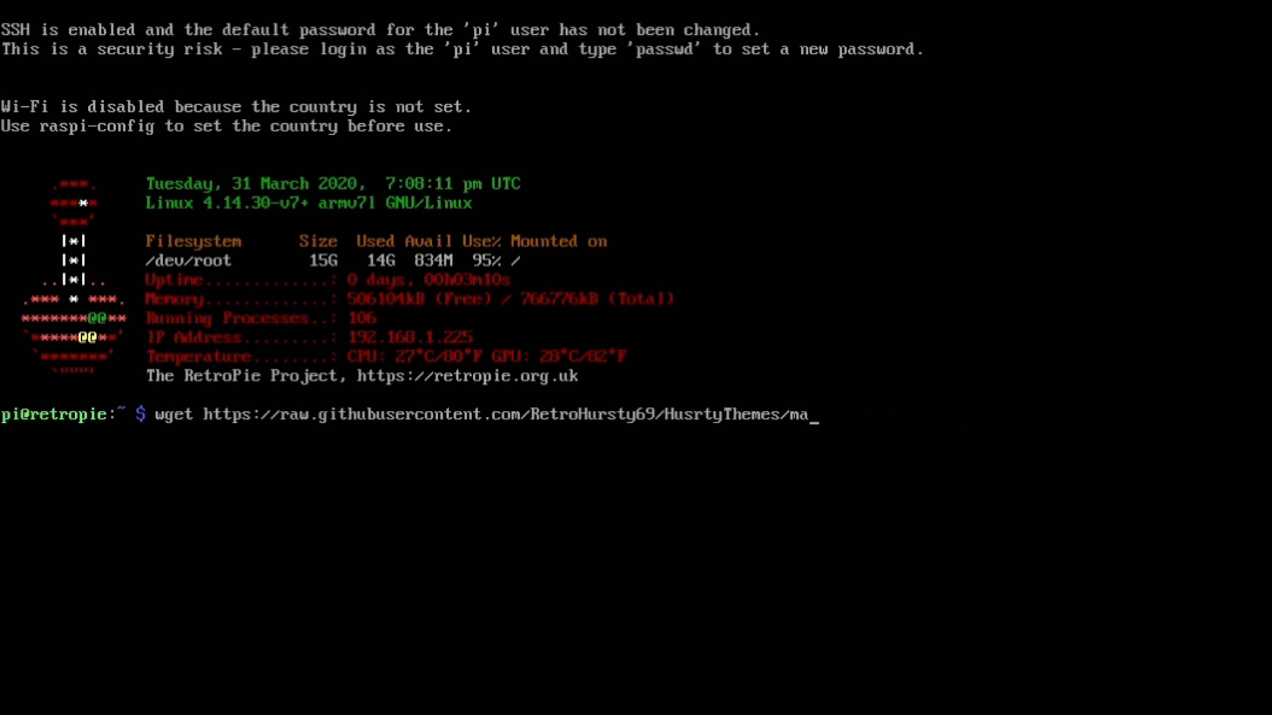
pyautogui.press('BackSpace')
pyautogui.press('BackSpace')
pyautogui.write('tdgy')
pyautogui.press('BackSpace')
pyautogui.press('BackSpace')
pyautogui.press('BackSpace')
pyautogui.press('BackSpace')
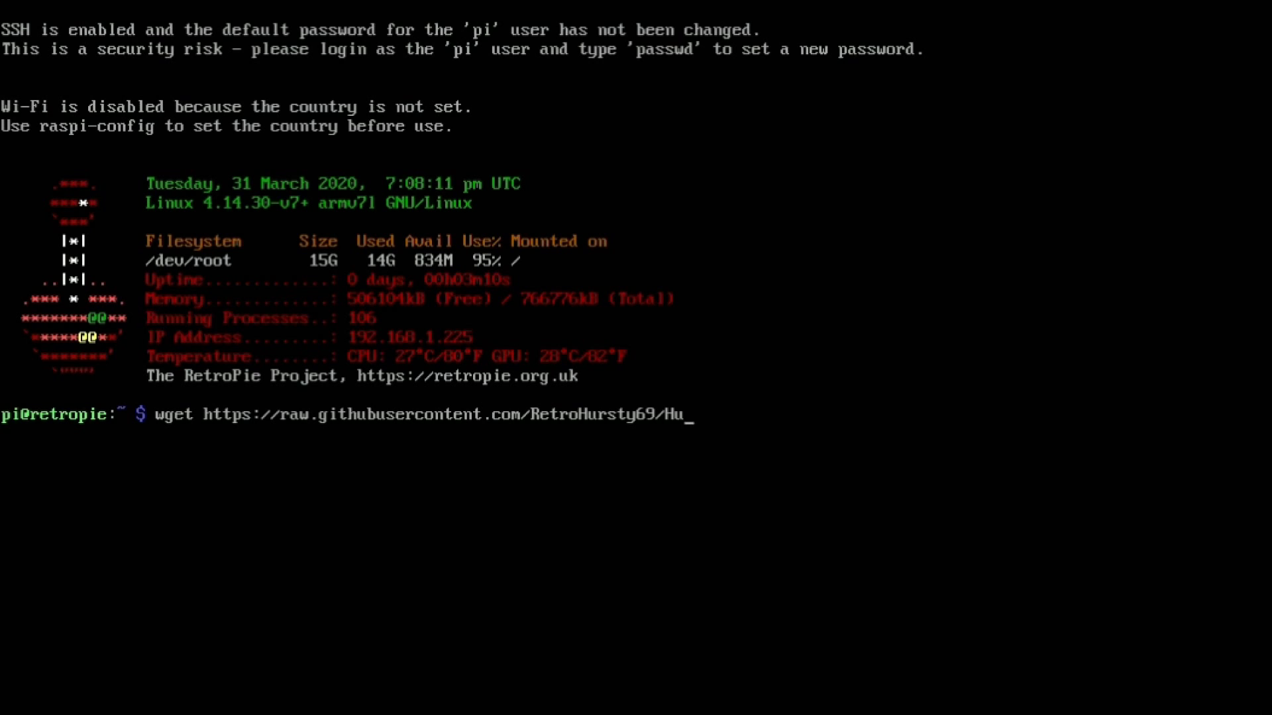
pyautogui.write('rd')
pyautogui.press('BackSpace')
pyautogui.write('tyThemes/master/install.sh')
pyautogui.press('Left')
pyautogui.press('Left')
pyautogui.press('Left')
pyautogui.press('Left')
pyautogui.press('Left')
pyautogui.press('Left')
pyautogui.press('Left')
pyautogui.press('Left')
pyautogui.press('Left')
pyautogui.press('Left')
pyautogui.press('Left')
pyautogui.press('Left')
pyautogui.press('Left')
pyautogui.press('Left')
pyautogui.press('Left')
pyautogui.press('Left')
pyautogui.press('Left')
pyautogui.press('Left')
pyautogui.press('Left')
pyautogui.press('Left')
pyautogui.write('s')
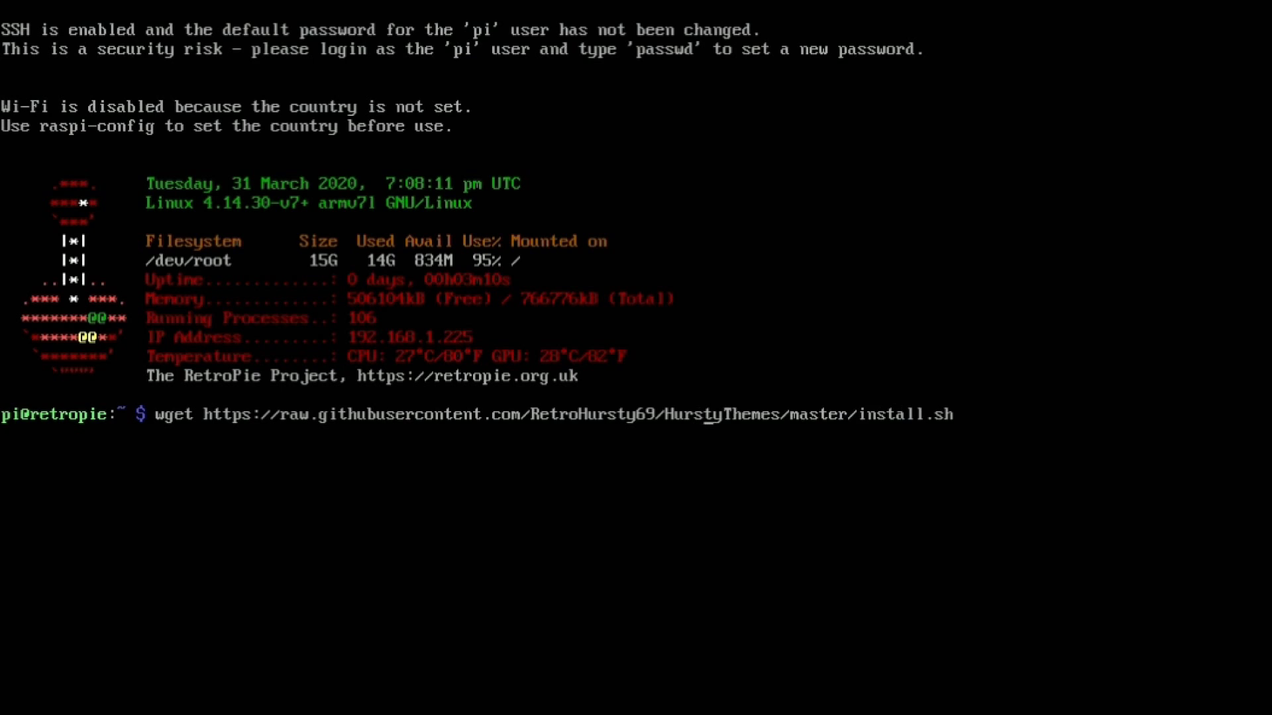
pyautogui.press('Right')
pyautogui.press('Right')
pyautogui.press('Right')
pyautogui.press('Right')
pyautogui.press('Right')
pyautogui.press('Right')
pyautogui.press('Right')
pyautogui.press('Right')
pyautogui.press('Right')
pyautogui.press('Right')
pyautogui.press('Right')
pyautogui.press('Right')
pyautogui.press('Right')
pyautogui.press('Right')
pyautogui.press('Right')
pyautogui.press('Return')
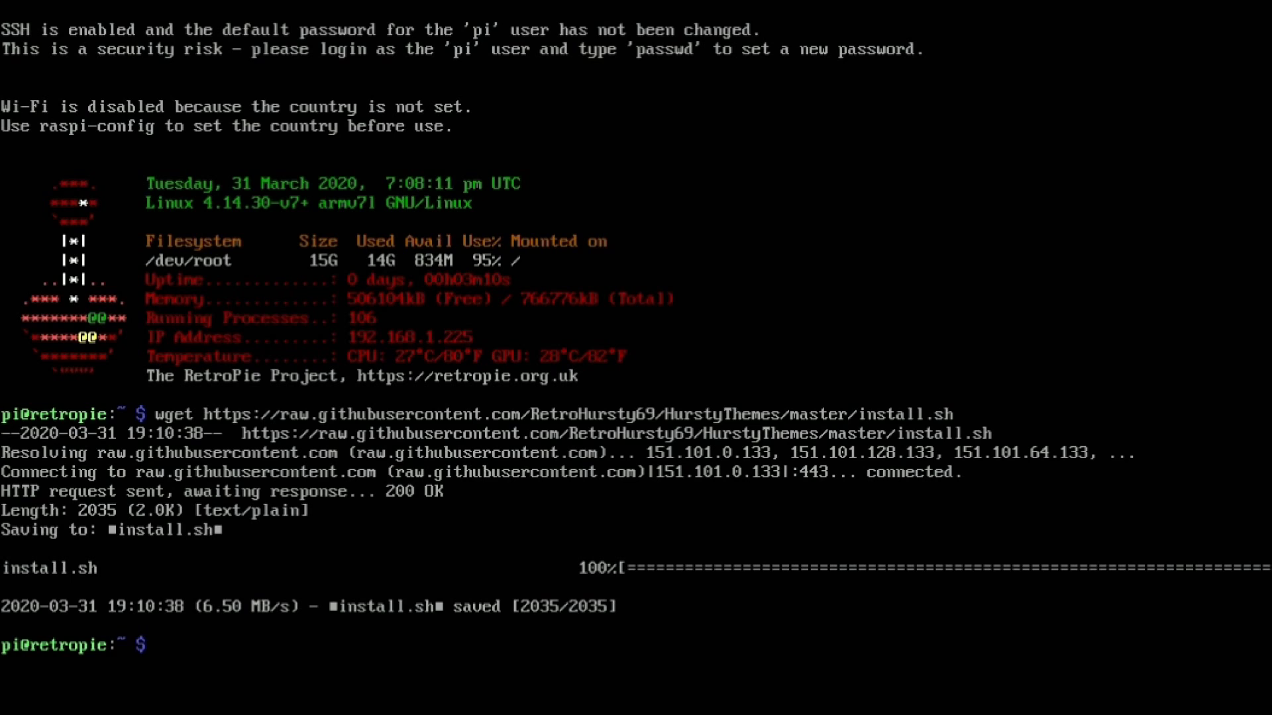
# Step: Run chmod +x on install.sh, then start a quoted retype of the command
pyautogui.write('chmod +x')
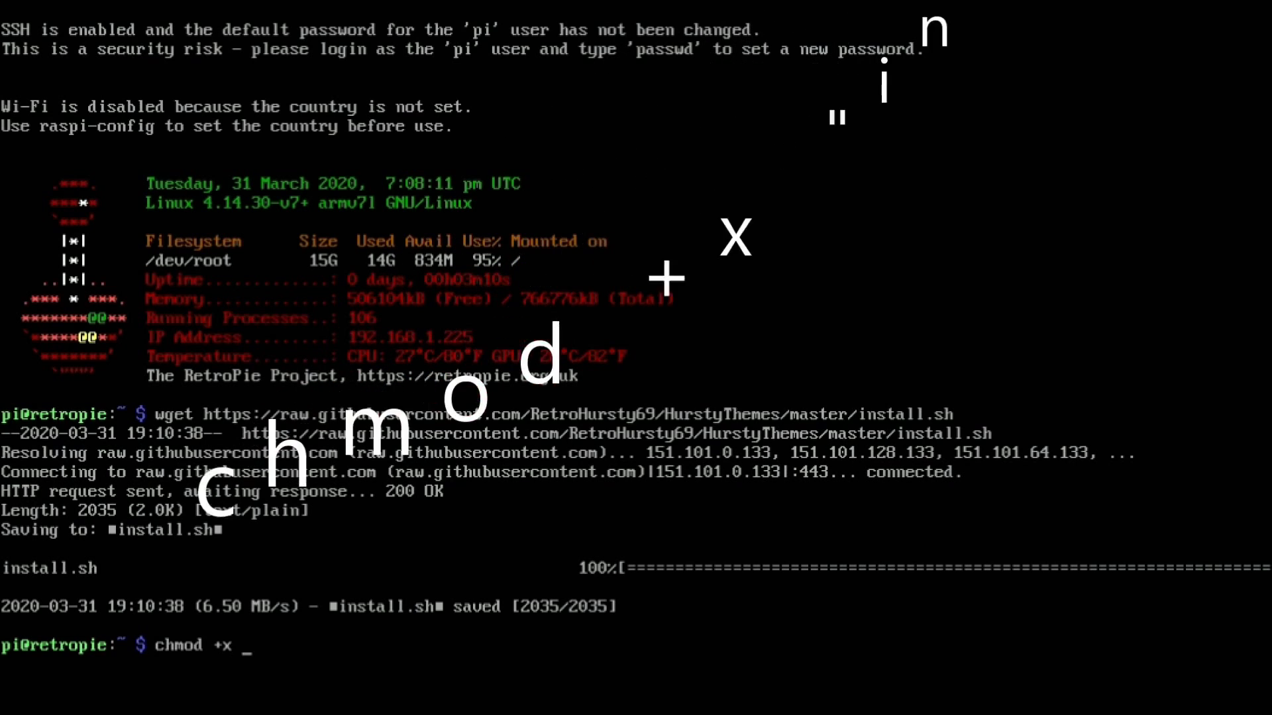
pyautogui.write('install.sh"')
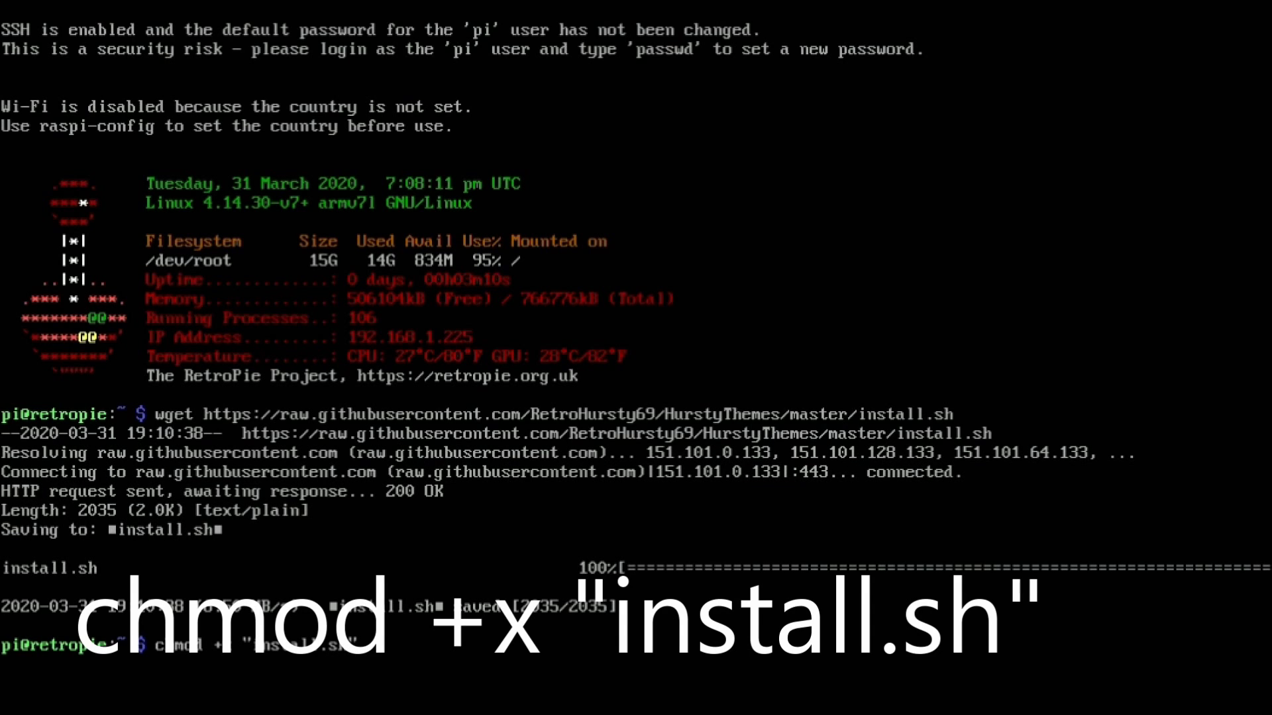
pyautogui.press('Return')
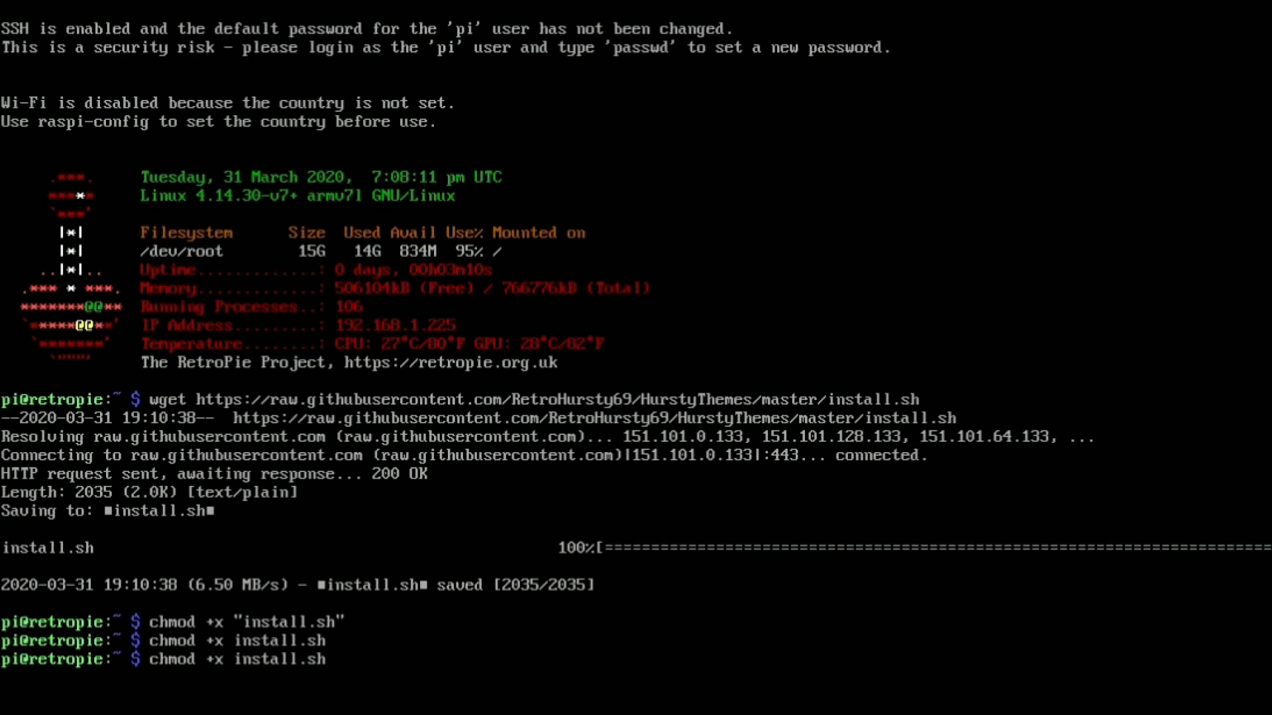
pyautogui.write('"')
pyautogui.press('Left')
pyautogui.press('Left')
pyautogui.press('Left')
pyautogui.press('Left')
pyautogui.press('Left')
pyautogui.press('Left')
pyautogui.press('Left')
pyautogui.press('Left')
pyautogui.press('Left')
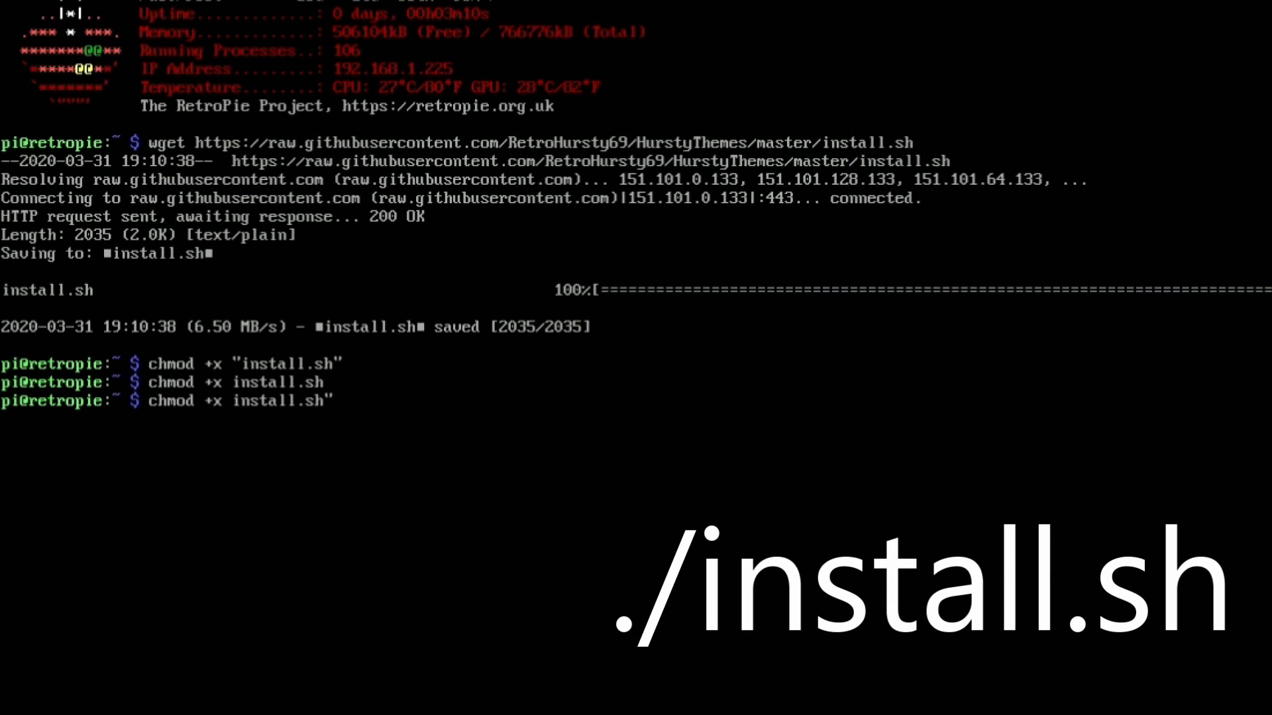
# Step: Rerun the quoted chmod, run ./install.sh to clone HurstyThemes into /tmp/hursty, then relaunch emulationstation
pyautogui.write('"')
pyautogui.press('Return')
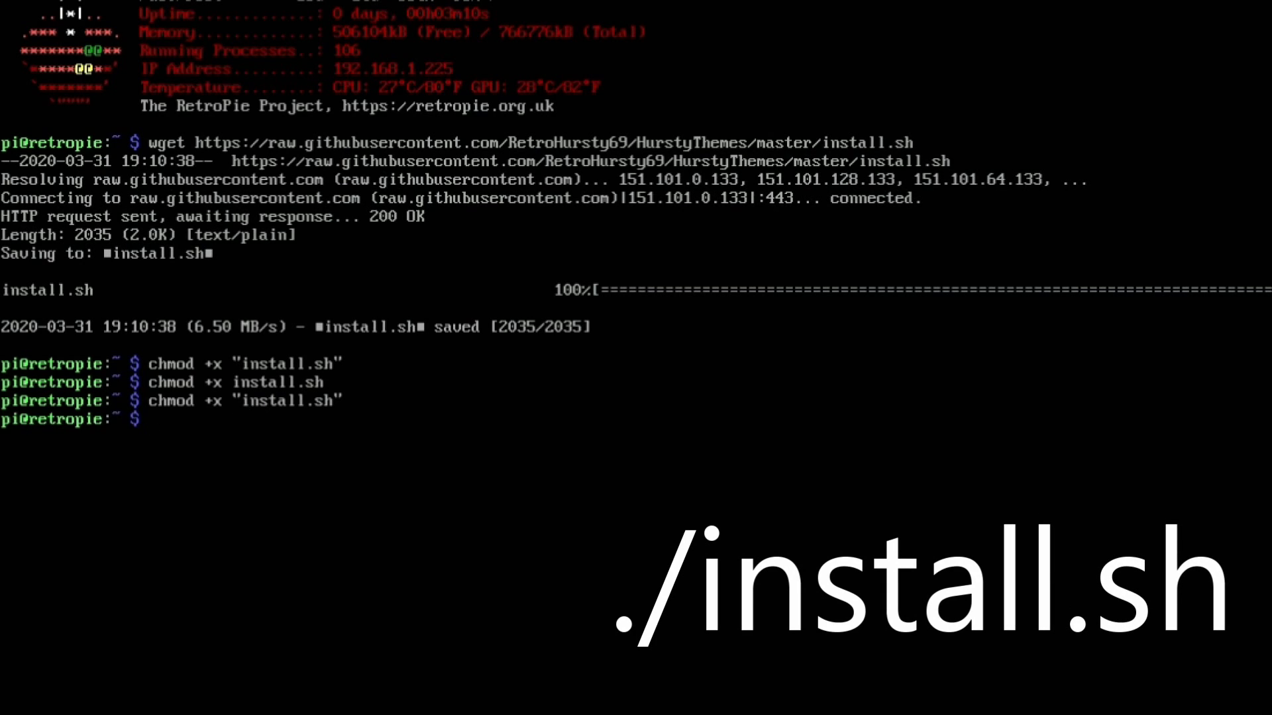
pyautogui.write('./install.sh')
pyautogui.press('Return')
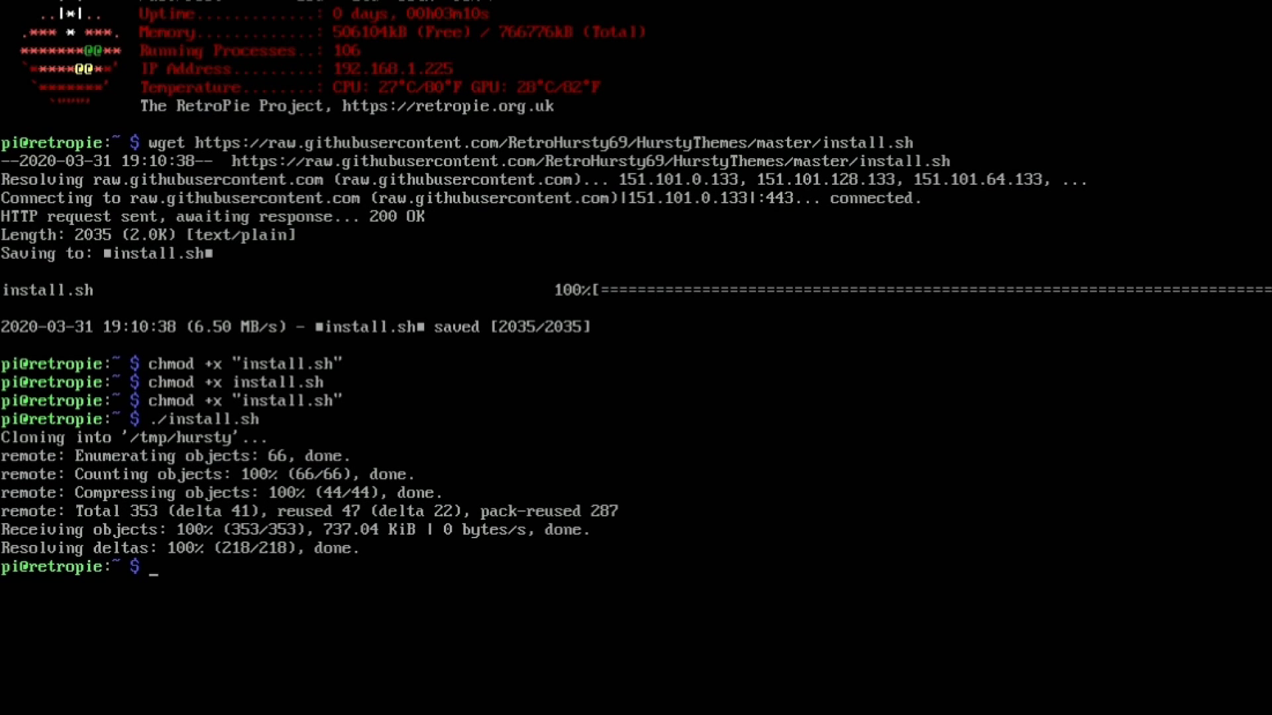
pyautogui.write('emulationstation')
pyautogui.press('Return')
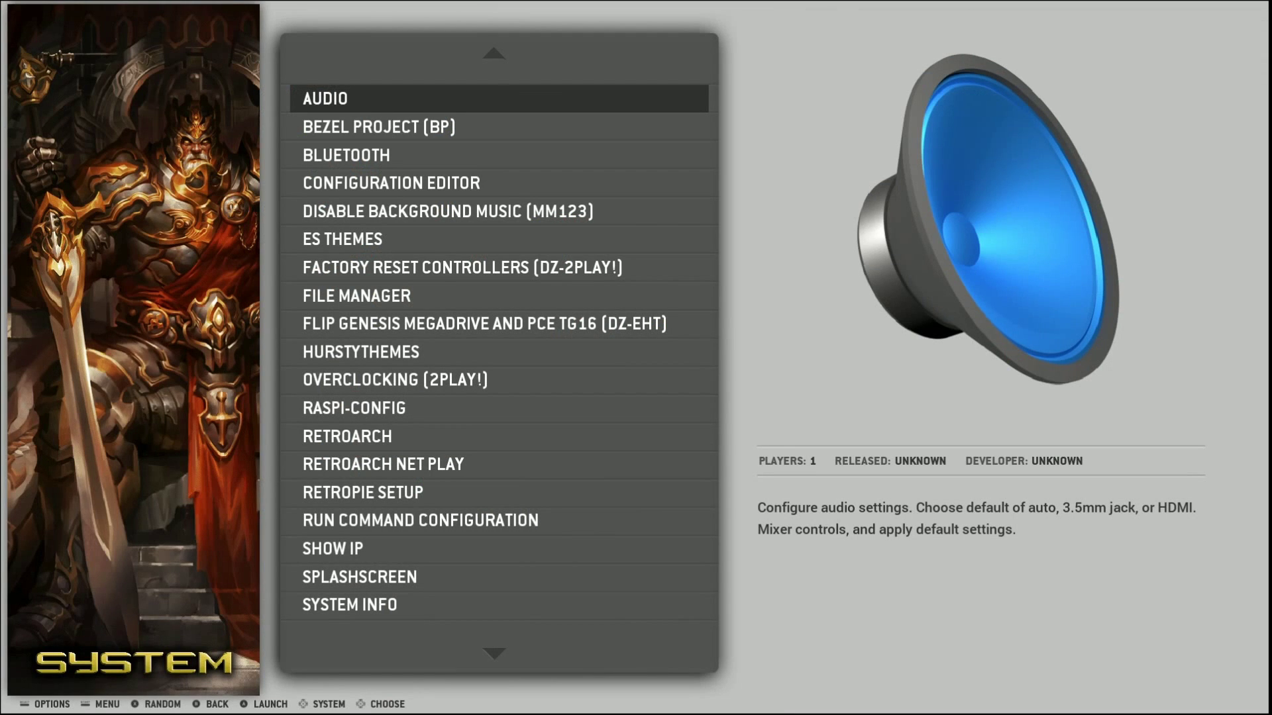
# Step: Select HURSTYTHEMES in the RetroPie menu to launch Hursty's ES Themes Installer
pyautogui.press('Down')
pyautogui.press('Down')
pyautogui.press('Down')
pyautogui.press('Down')
pyautogui.press('Down')
pyautogui.press('Down')
pyautogui.press('Down')
pyautogui.press('Down')
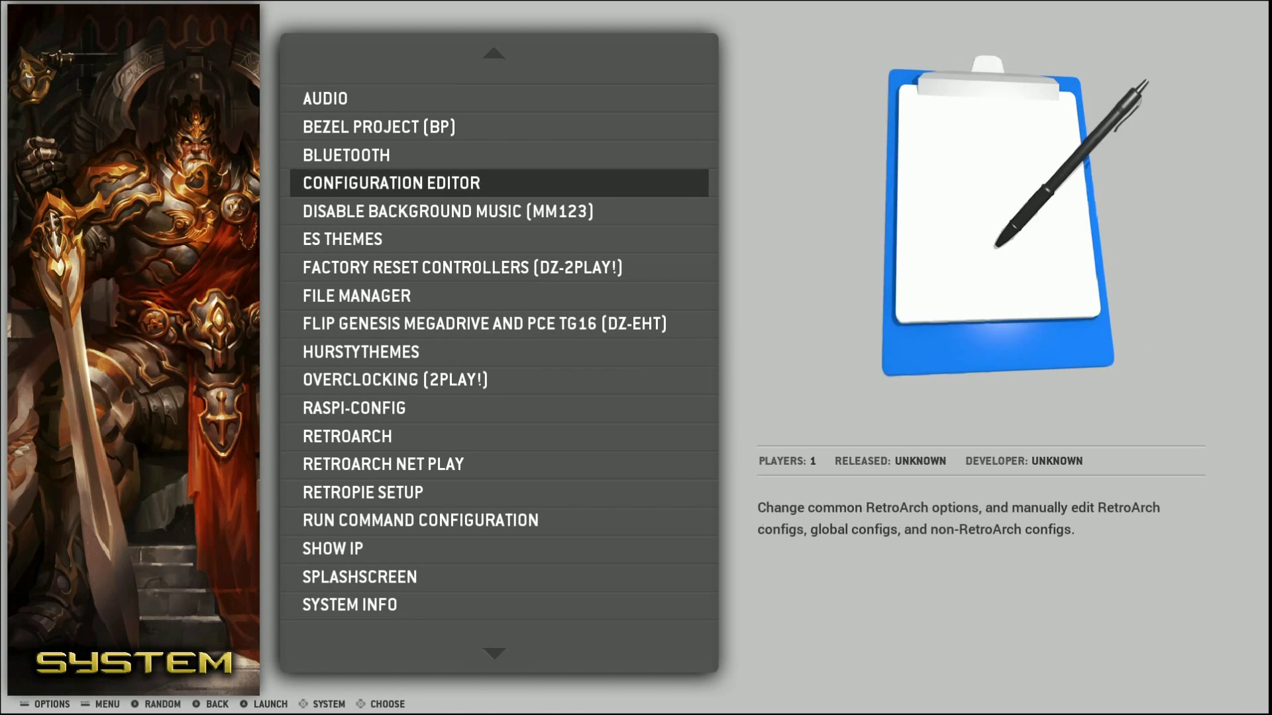
pyautogui.press('Down')
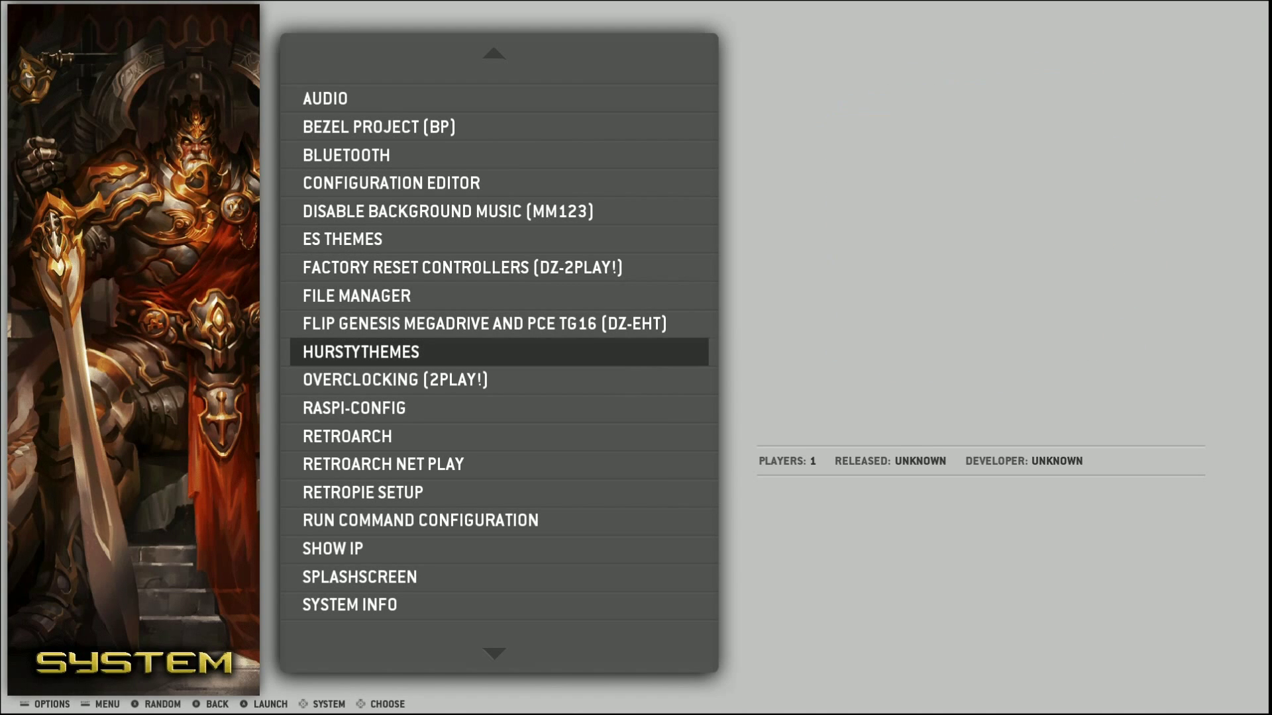
pyautogui.press('Up')
pyautogui.press('Down')
pyautogui.press('Up')
pyautogui.press('Down')
pyautogui.press('Return')
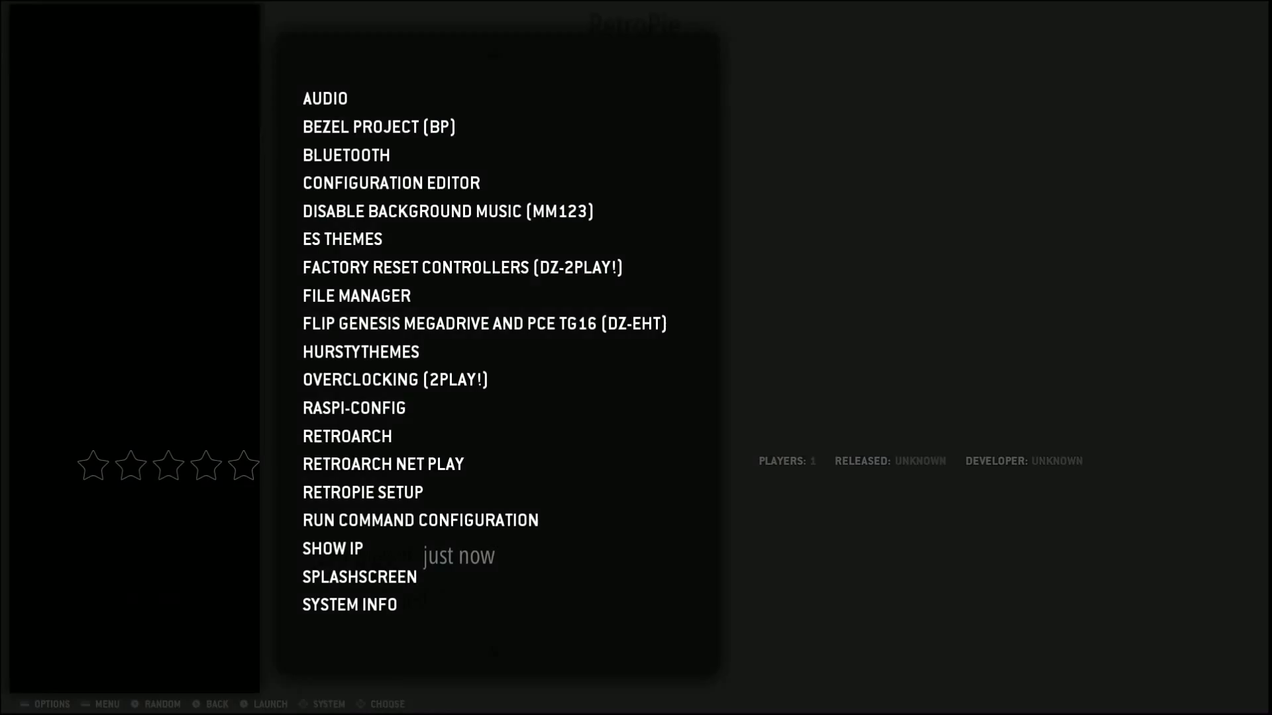
pyautogui.press('Return')
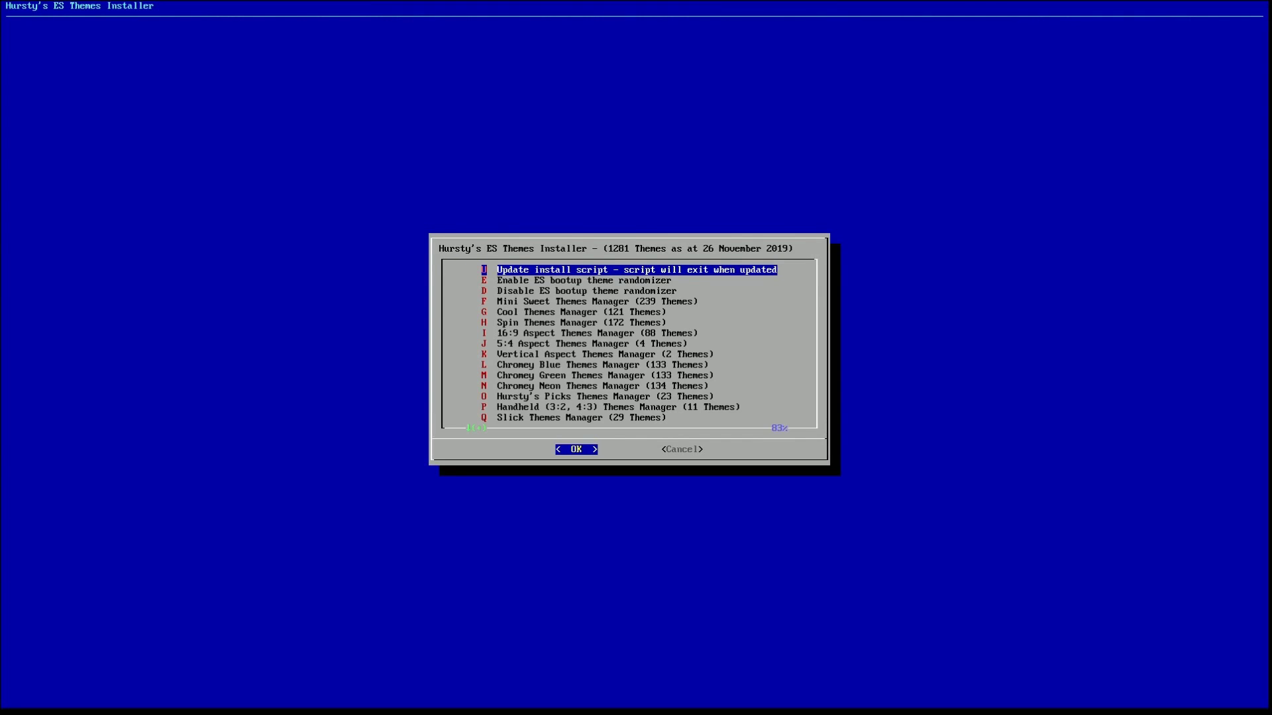
pyautogui.press('Down')
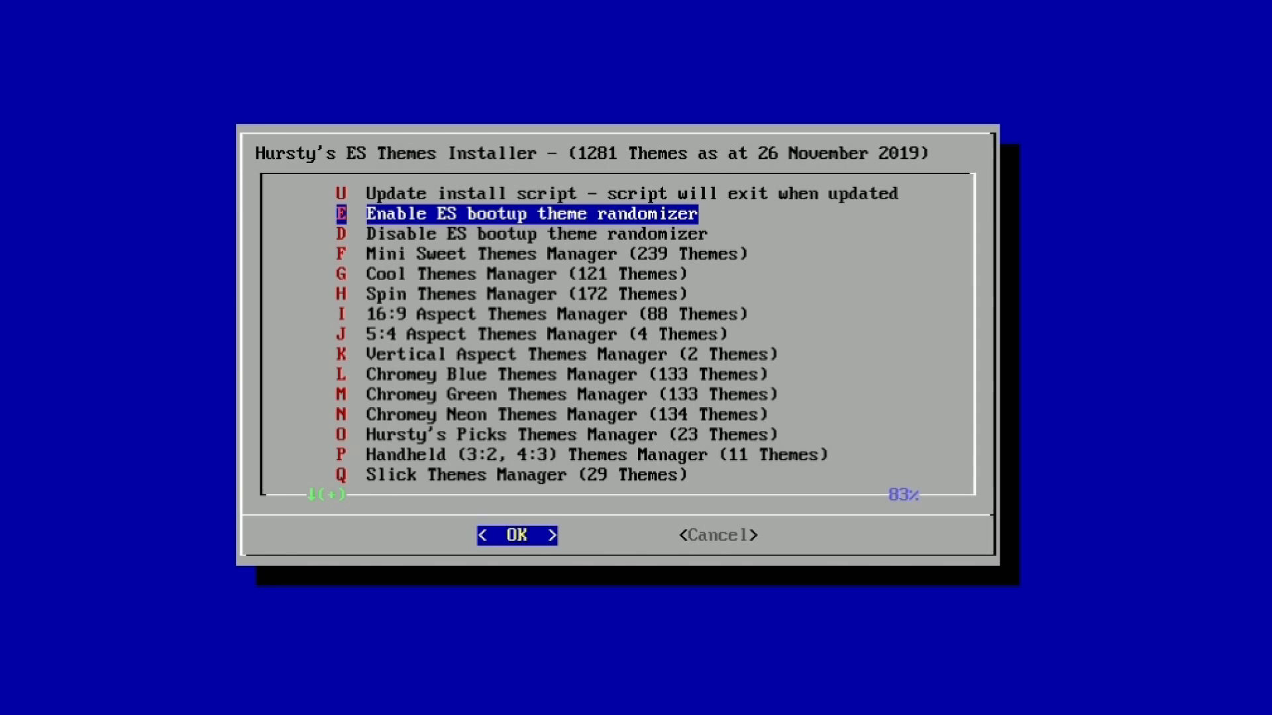
# Step: Browse the installer's theme manager categories and open the Mini Sweet Themes Manager list
pyautogui.press('Down')
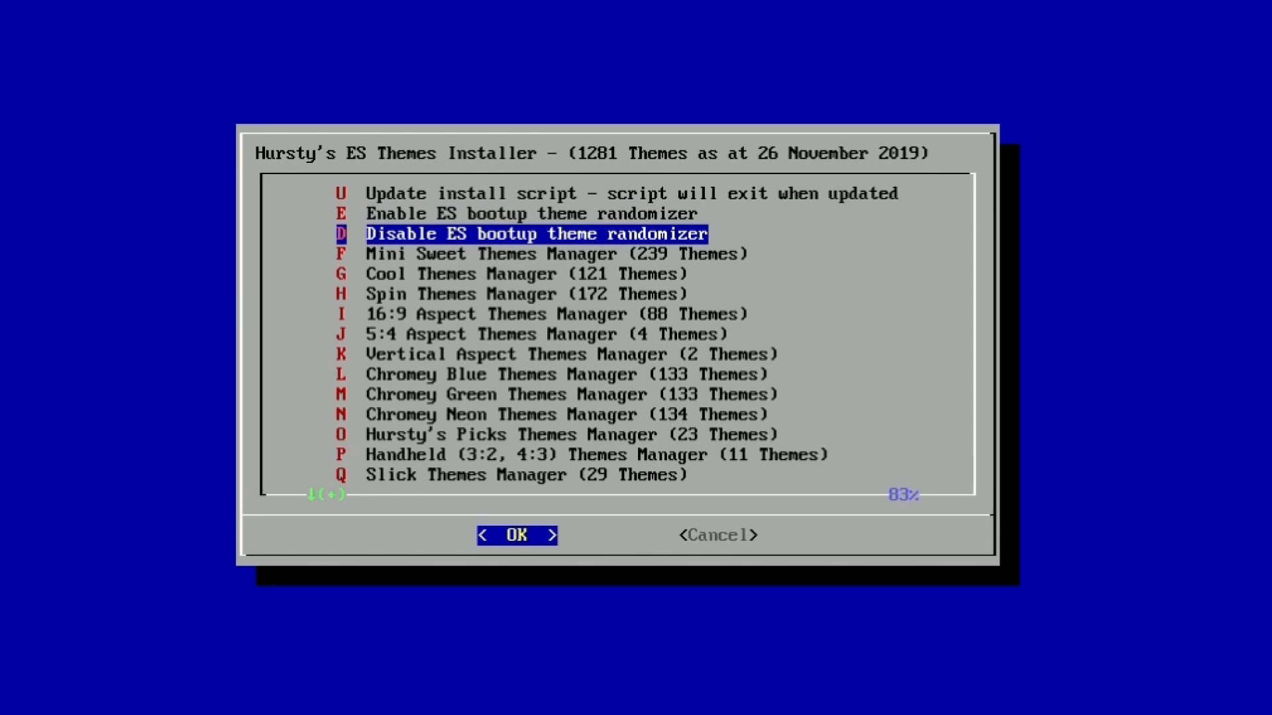
pyautogui.press('Down')
pyautogui.press('Down')
pyautogui.press('Down')
pyautogui.press('Down')
pyautogui.press('Down')
pyautogui.press('Down')
pyautogui.press('Down')
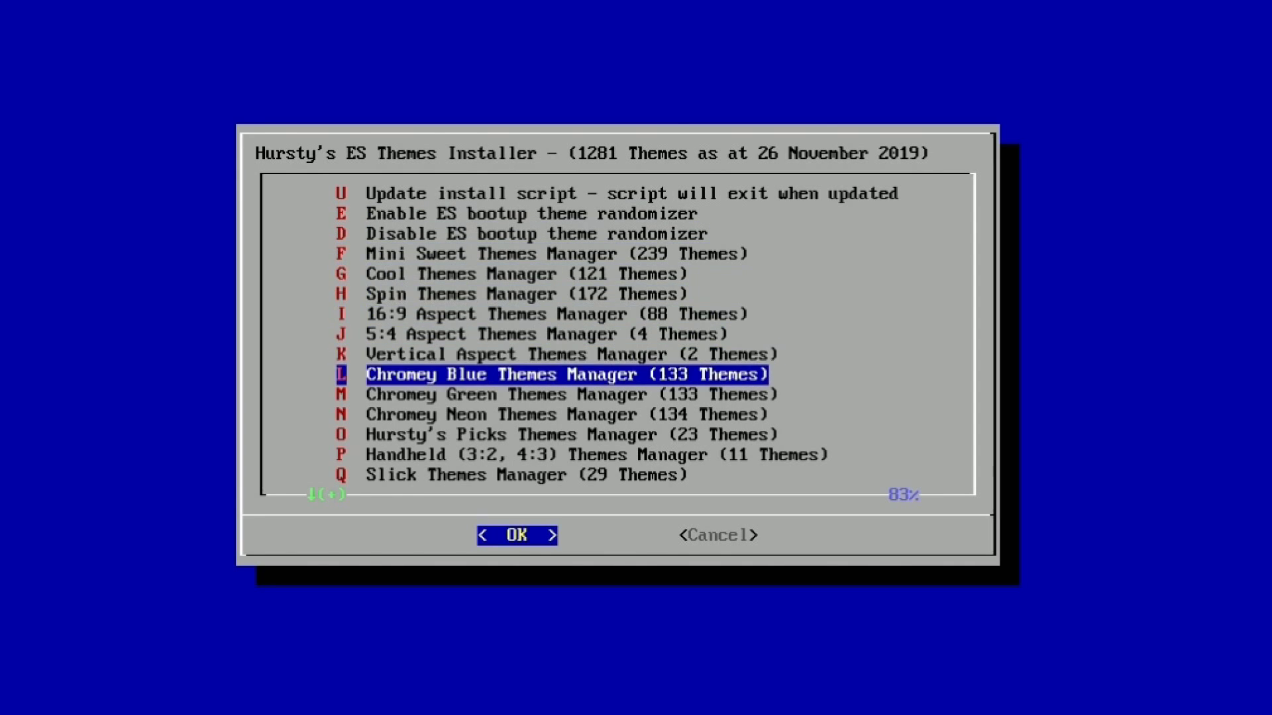
pyautogui.press('Down')
pyautogui.press('Down')
pyautogui.press('Down')
pyautogui.press('Down')
pyautogui.press('Up')
pyautogui.press('Up')
pyautogui.press('Up')
pyautogui.press('Up')
pyautogui.press('Up')
pyautogui.press('Up')
pyautogui.press('Up')
pyautogui.press('Up')
pyautogui.press('Up')
pyautogui.press('Up')
pyautogui.press('Return')
pyautogui.press('Down')
pyautogui.press('Down')
pyautogui.press('Down')
pyautogui.press('Down')
pyautogui.press('Down')
pyautogui.press('Down')
pyautogui.press('Down')
pyautogui.press('Down')
pyautogui.press('Down')
pyautogui.press('Down')
pyautogui.press('Down')
pyautogui.press('Down')
pyautogui.press('Down')
pyautogui.press('Down')
pyautogui.press('Down')
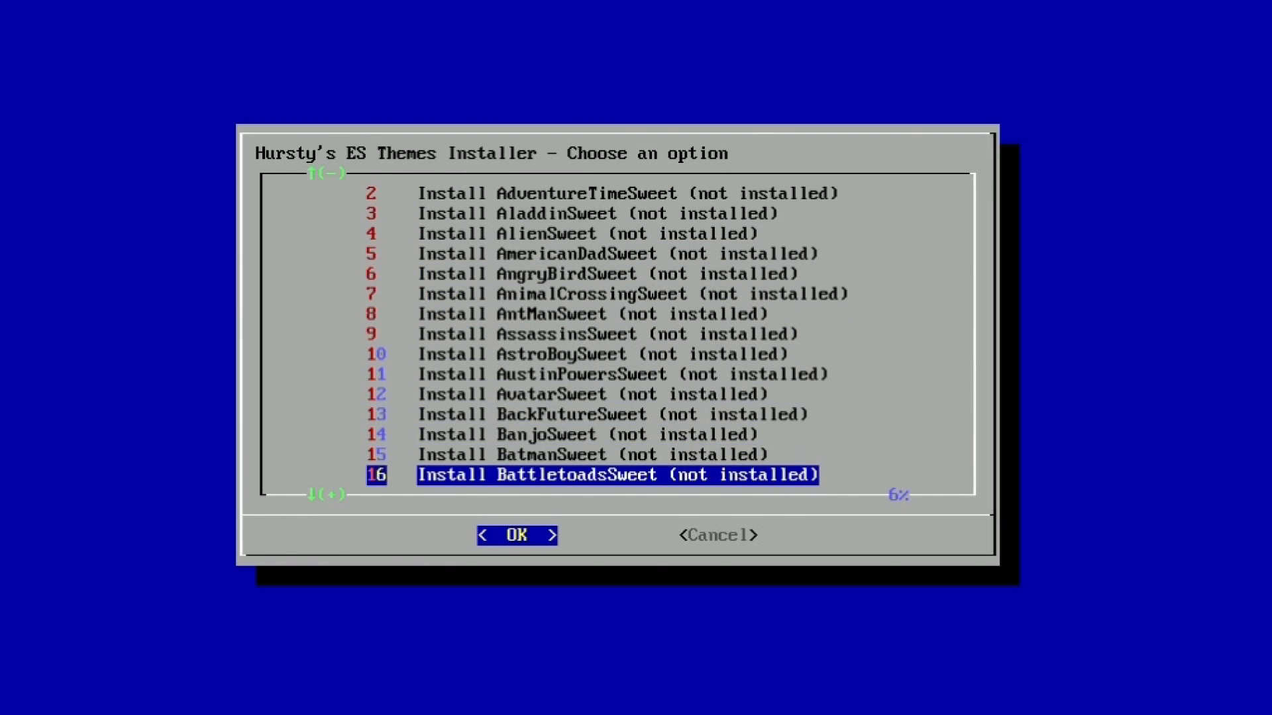
# Step: Scroll the Mini Sweet list down to JurassicParkSweet, then cancel back to the main menu
pyautogui.press('Down')
pyautogui.press('Down')
pyautogui.press('Down')
pyautogui.press('Down')
pyautogui.press('Down')
pyautogui.press('Down')
pyautogui.press('Down')
pyautogui.press('Down')
pyautogui.press('Down')
pyautogui.press('Down')
pyautogui.press('Down')
pyautogui.press('Down')
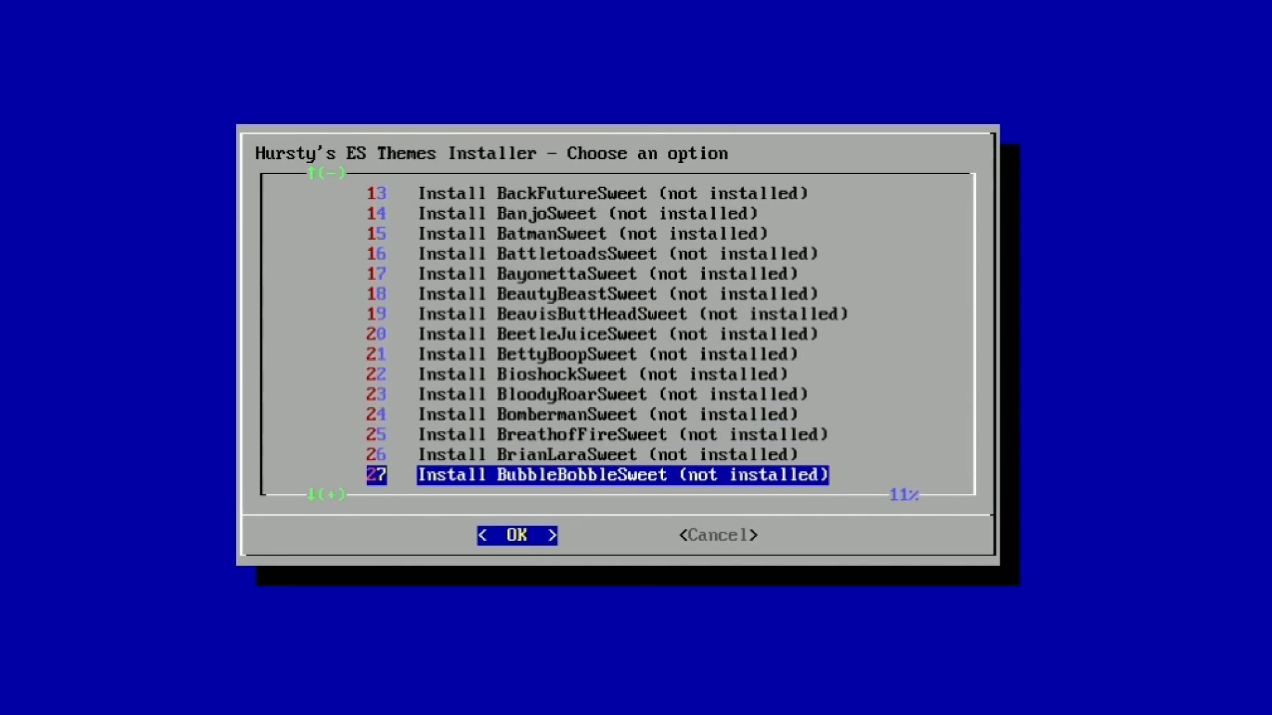
pyautogui.press('Down')
pyautogui.press('Down')
pyautogui.press('Down')
pyautogui.press('Down')
pyautogui.press('Down')
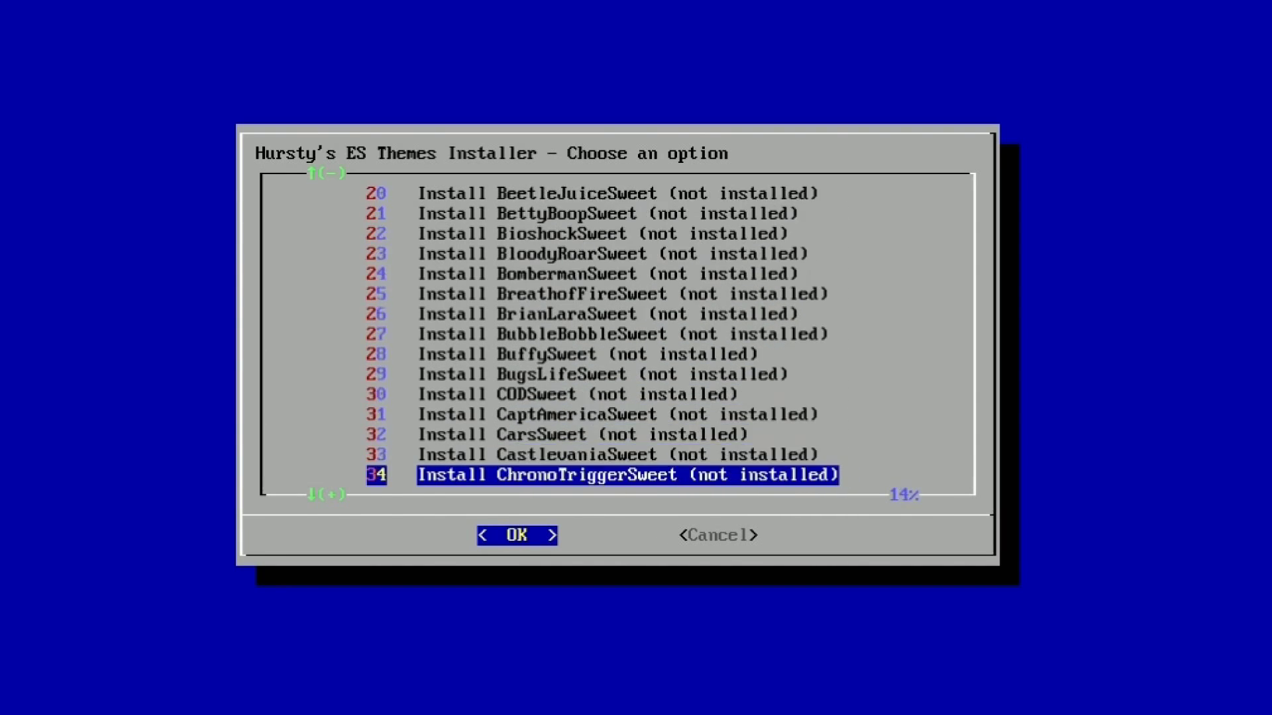
pyautogui.press('Down')
pyautogui.press('Down')
pyautogui.press('Down')
pyautogui.press('Down')
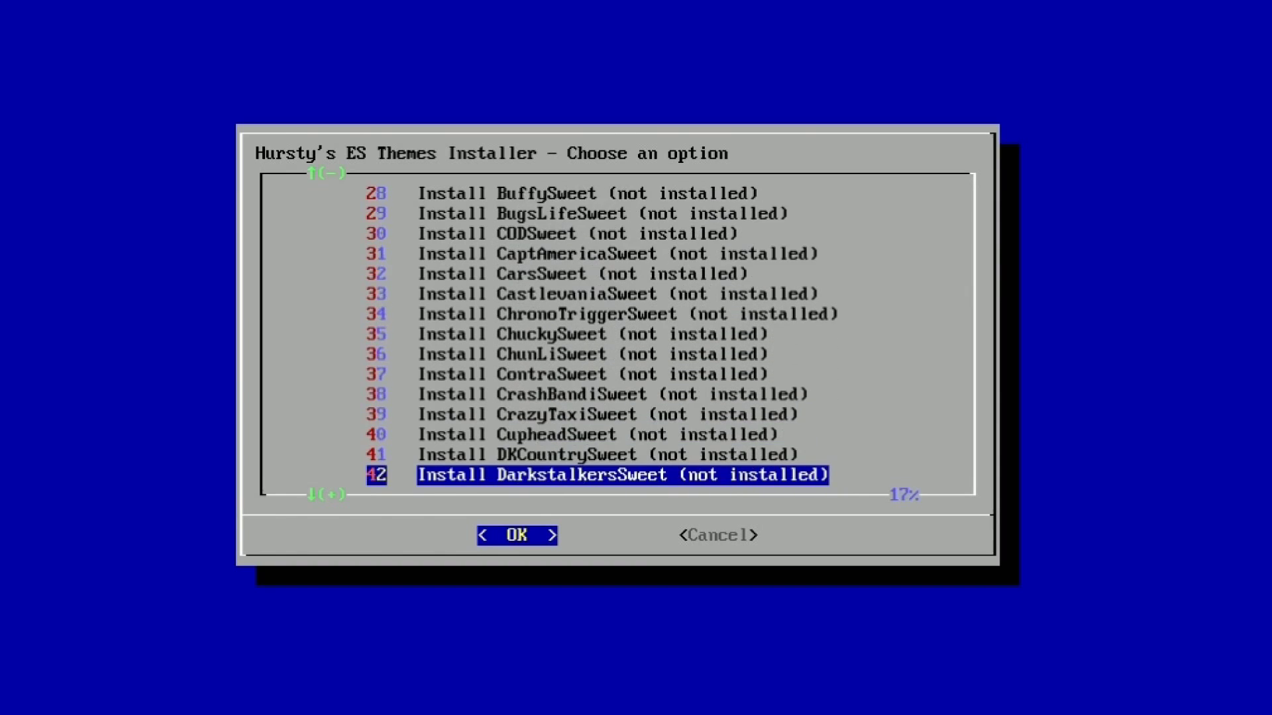
pyautogui.press('Down')
pyautogui.press('Down')
pyautogui.press('Down')
pyautogui.press('Down')
pyautogui.press('Down')
pyautogui.press('Down')
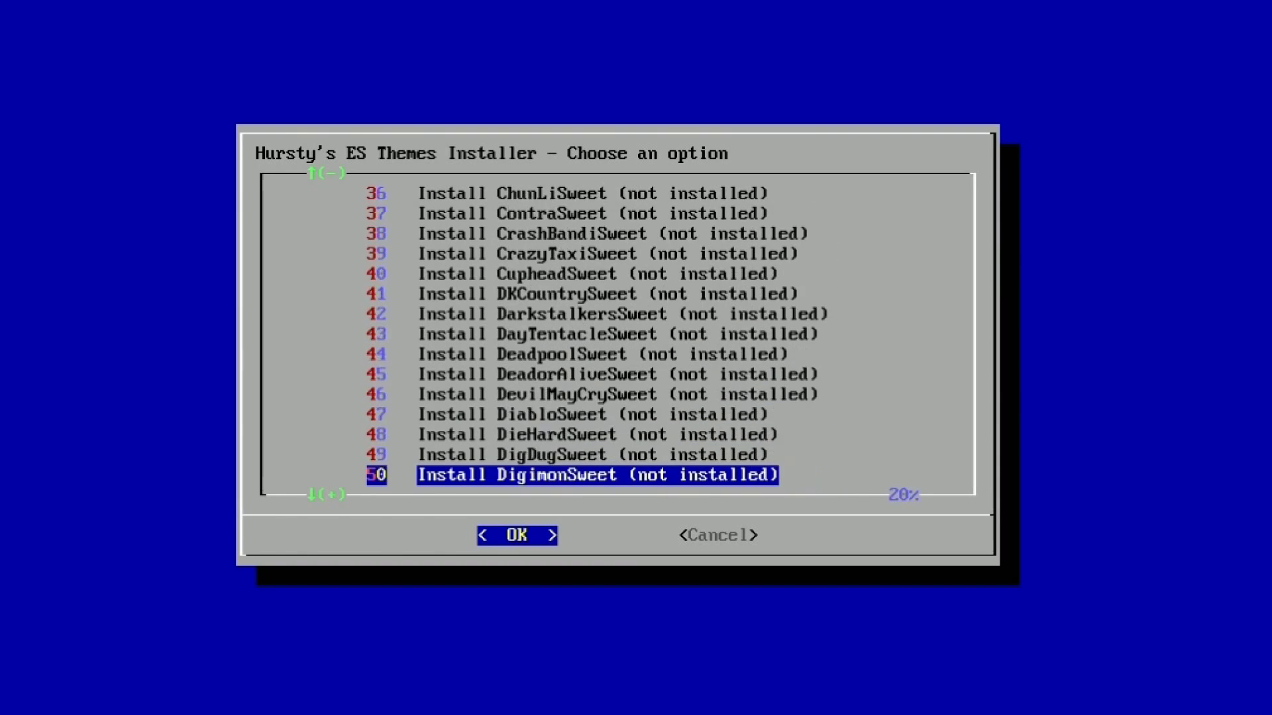
pyautogui.press('Down')
pyautogui.press('Down')
pyautogui.press('Down')
pyautogui.press('Down')
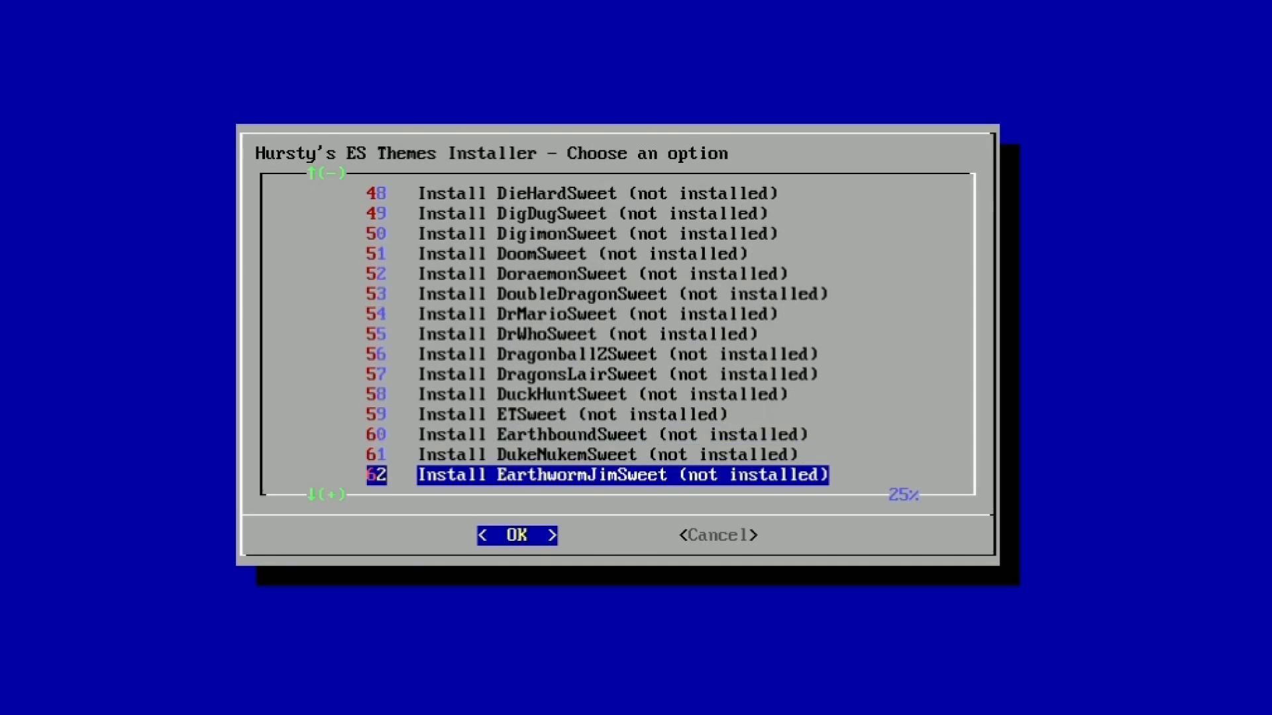
pyautogui.press('Down')
pyautogui.press('Down')
pyautogui.press('Down')
pyautogui.press('Down')
pyautogui.press('Down')
pyautogui.press('Down')
pyautogui.press('Down')
pyautogui.press('Down')
pyautogui.press('Down')
pyautogui.press('Down')
pyautogui.press('Down')
pyautogui.press('Down')
pyautogui.press('Down')
pyautogui.press('Down')
pyautogui.press('Down')
pyautogui.press('Down')
pyautogui.press('Down')
pyautogui.press('Down')
pyautogui.press('Down')
pyautogui.press('Down')
pyautogui.press('Down')
pyautogui.press('Down')
pyautogui.press('Down')
pyautogui.press('Down')
pyautogui.press('Down')
pyautogui.press('Down')
pyautogui.press('Down')
pyautogui.press('Down')
pyautogui.press('Down')
pyautogui.press('Down')
pyautogui.press('Down')
pyautogui.press('Down')
pyautogui.press('Down')
pyautogui.press('Down')
pyautogui.press('Down')
pyautogui.press('Down')
pyautogui.press('Down')
pyautogui.press('Down')
pyautogui.press('Down')
pyautogui.press('Up')
pyautogui.press('Up')
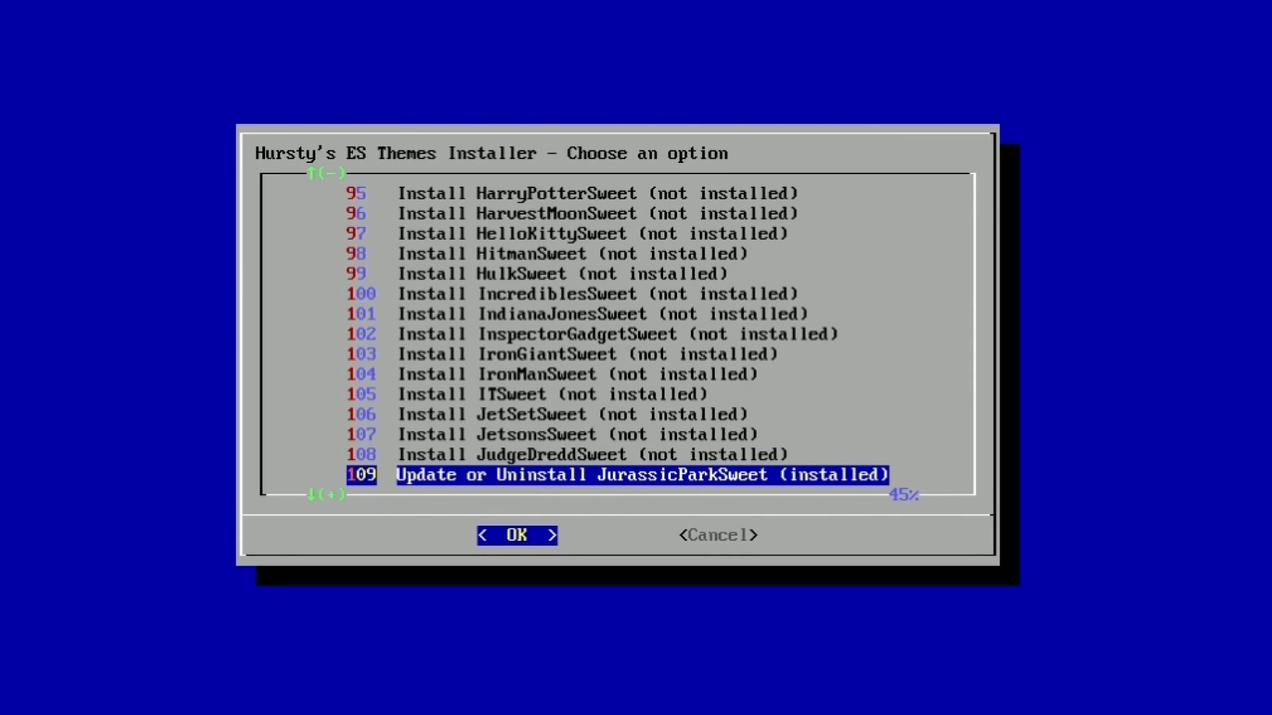
pyautogui.press('Right')
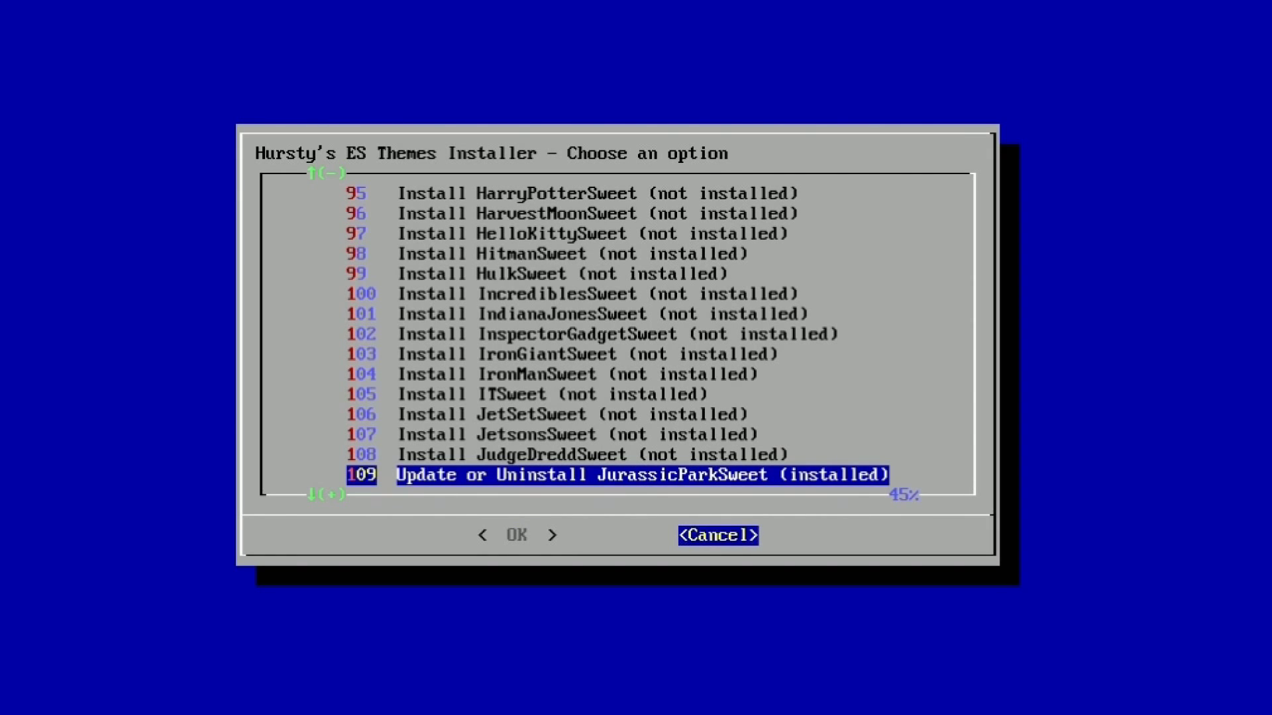
pyautogui.press('Return')
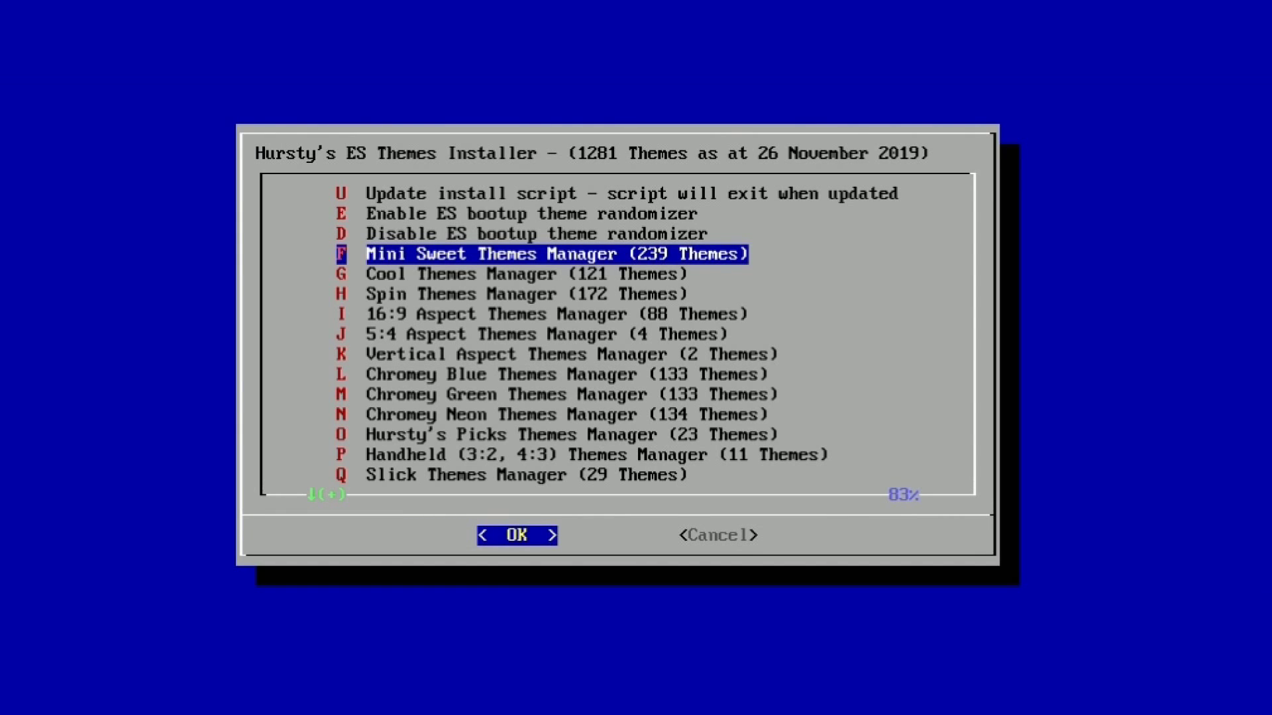
# Step: Open the Hursty's Picks Themes Manager theme list
pyautogui.press('Down')
pyautogui.press('Down')
pyautogui.press('Down')
pyautogui.press('Down')
pyautogui.press('Down')
pyautogui.press('Down')
pyautogui.press('Down')
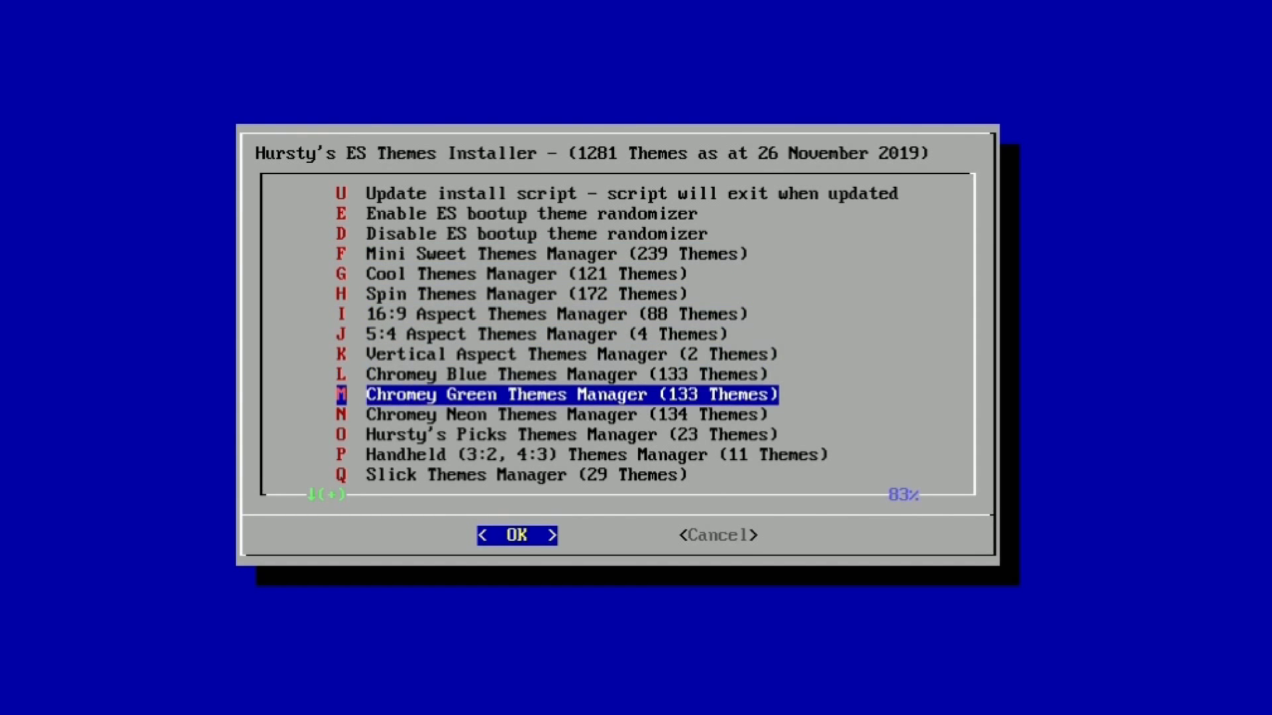
pyautogui.press('Down')
pyautogui.press('Down')
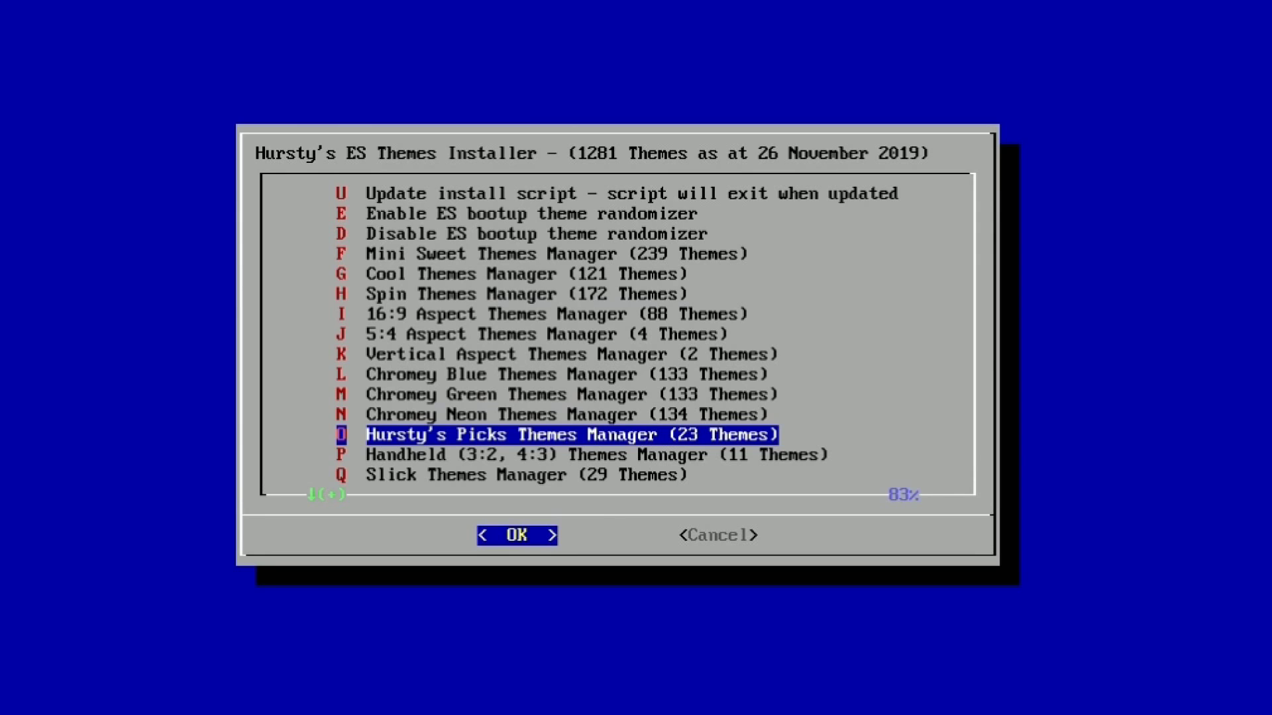
pyautogui.press('Return')
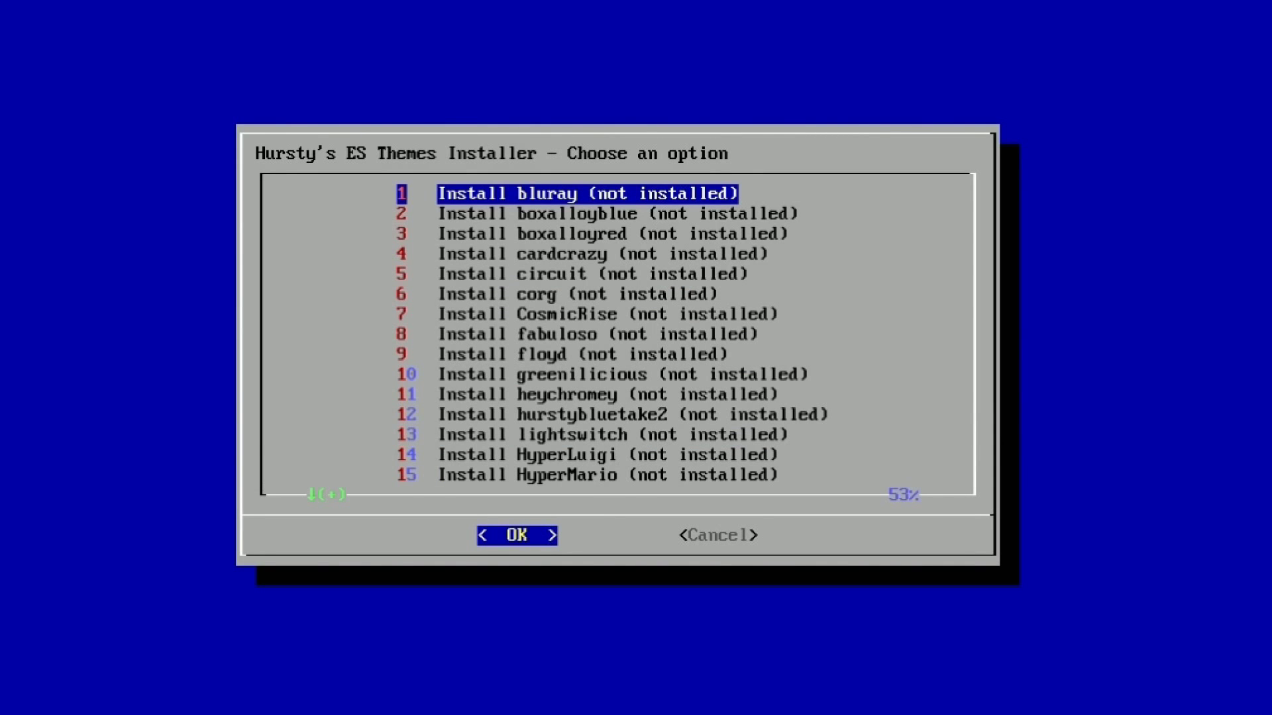
# Step: Browse past swatch, stirling and soda to mariobrosiii and install it
pyautogui.press('Down')
pyautogui.press('Down')
pyautogui.press('Down')
pyautogui.press('Down')
pyautogui.press('Down')
pyautogui.press('Down')
pyautogui.press('Down')
pyautogui.press('Down')
pyautogui.press('Down')
pyautogui.press('Down')
pyautogui.press('Down')
pyautogui.press('Down')
pyautogui.press('Down')
pyautogui.press('Down')
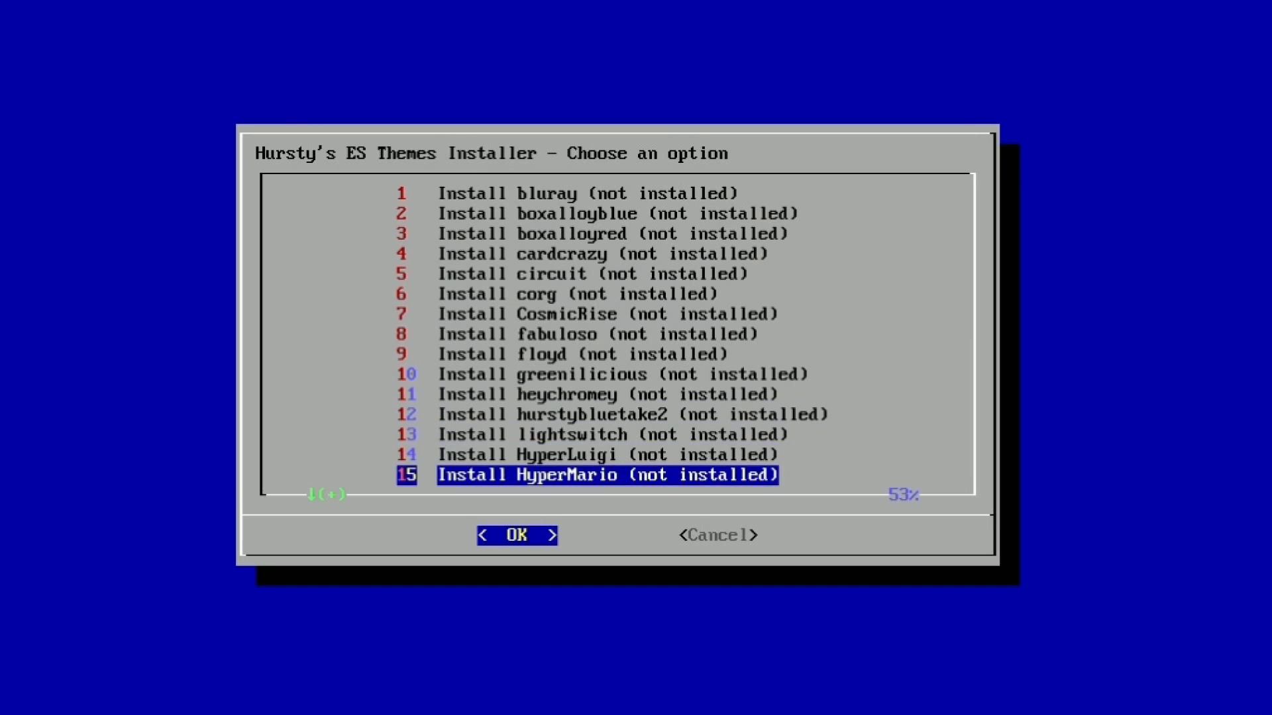
pyautogui.press('Down')
pyautogui.press('Down')
pyautogui.press('Down')
pyautogui.press('Down')
pyautogui.press('Down')
pyautogui.press('Down')
pyautogui.press('Down')
pyautogui.press('Down')
pyautogui.press('Down')
pyautogui.press('Down')
pyautogui.press('Down')
pyautogui.press('Down')
pyautogui.press('Up')
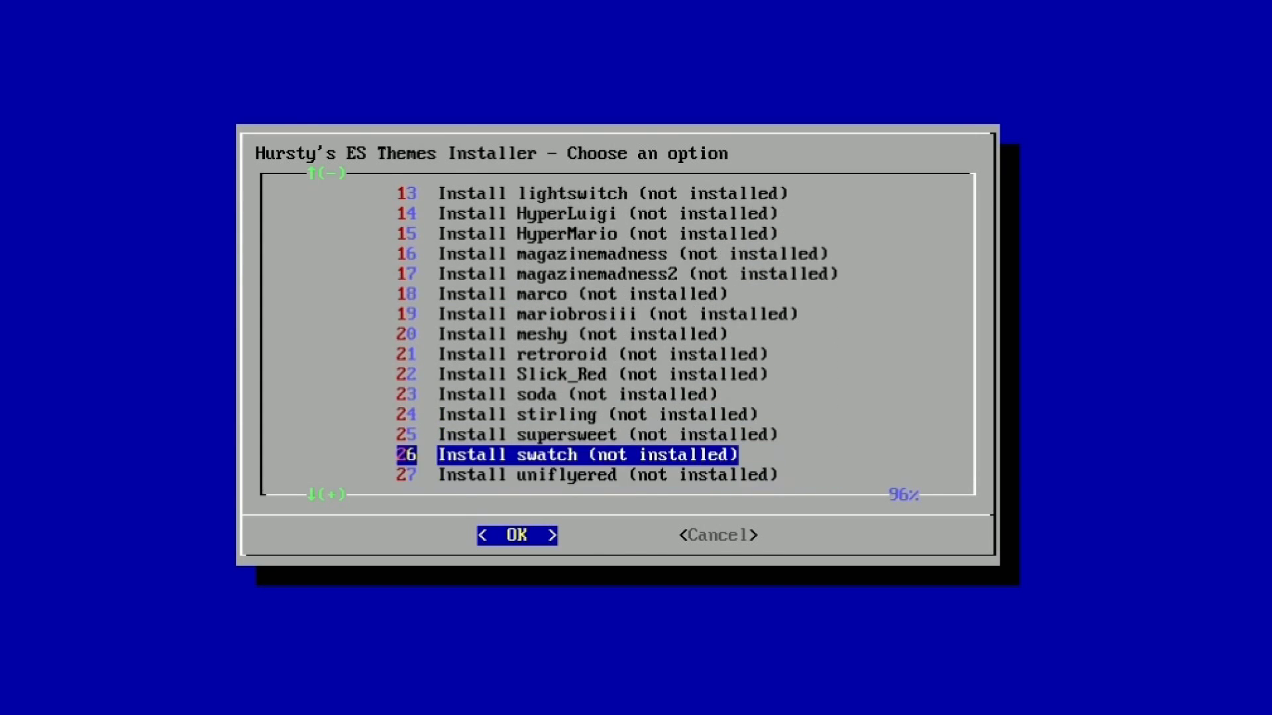
pyautogui.press('Up')
pyautogui.press('Up')
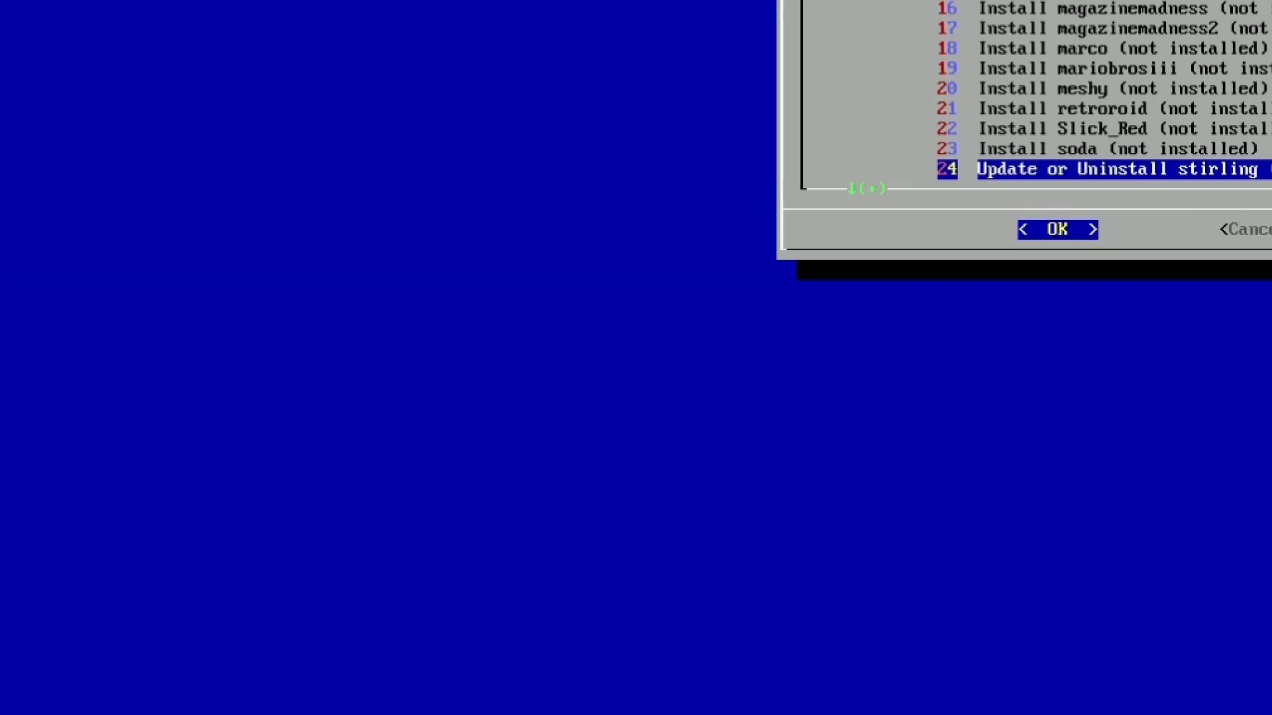
pyautogui.press('Up')
pyautogui.press('Up')
pyautogui.press('Up')
pyautogui.press('Up')
pyautogui.press('Up')
pyautogui.press('Up')
pyautogui.press('Up')
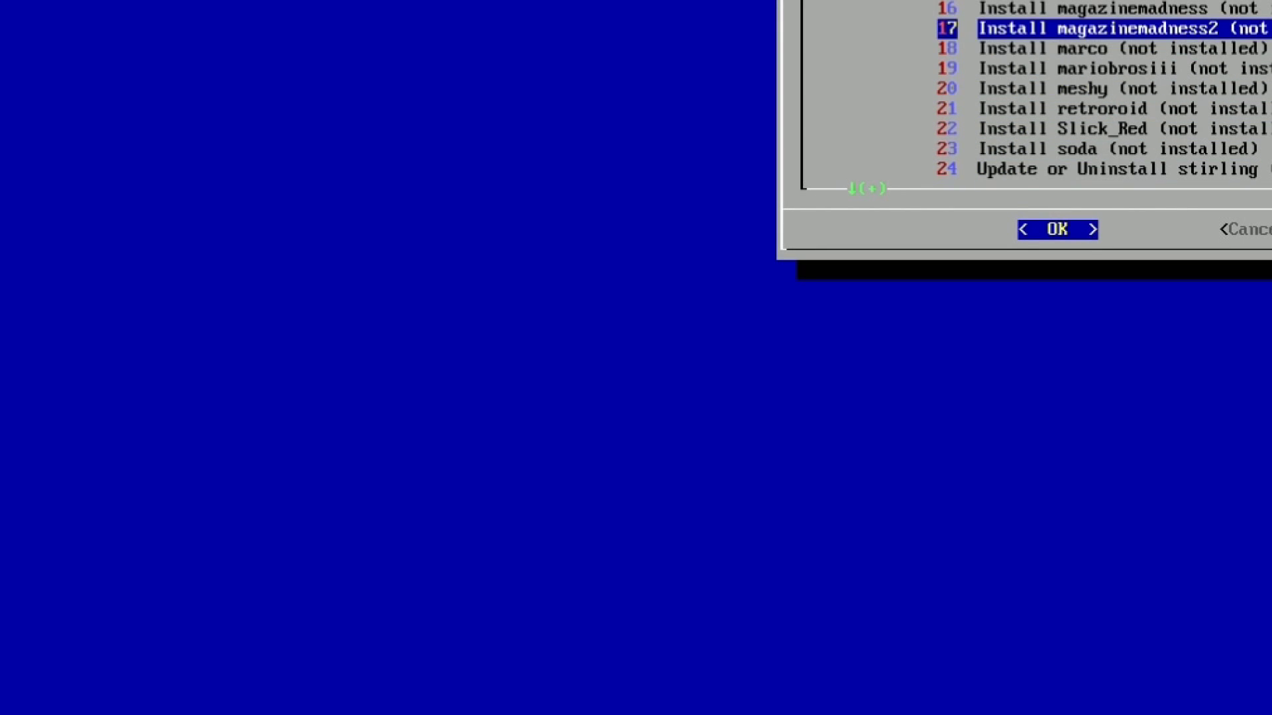
pyautogui.press('Down')
pyautogui.press('Down')
pyautogui.press('Return')
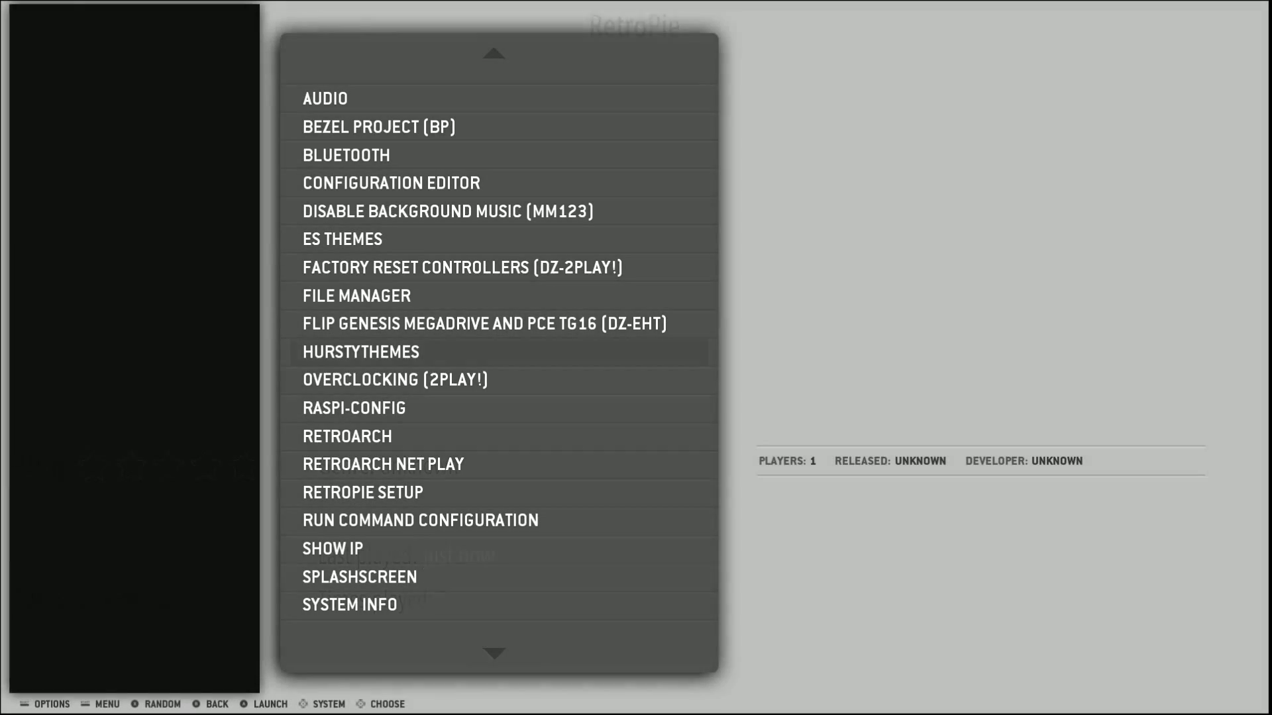
# Step: Leave the RetroPie tools list and return to the system carousel at ALL GAMES
pyautogui.press('Down')
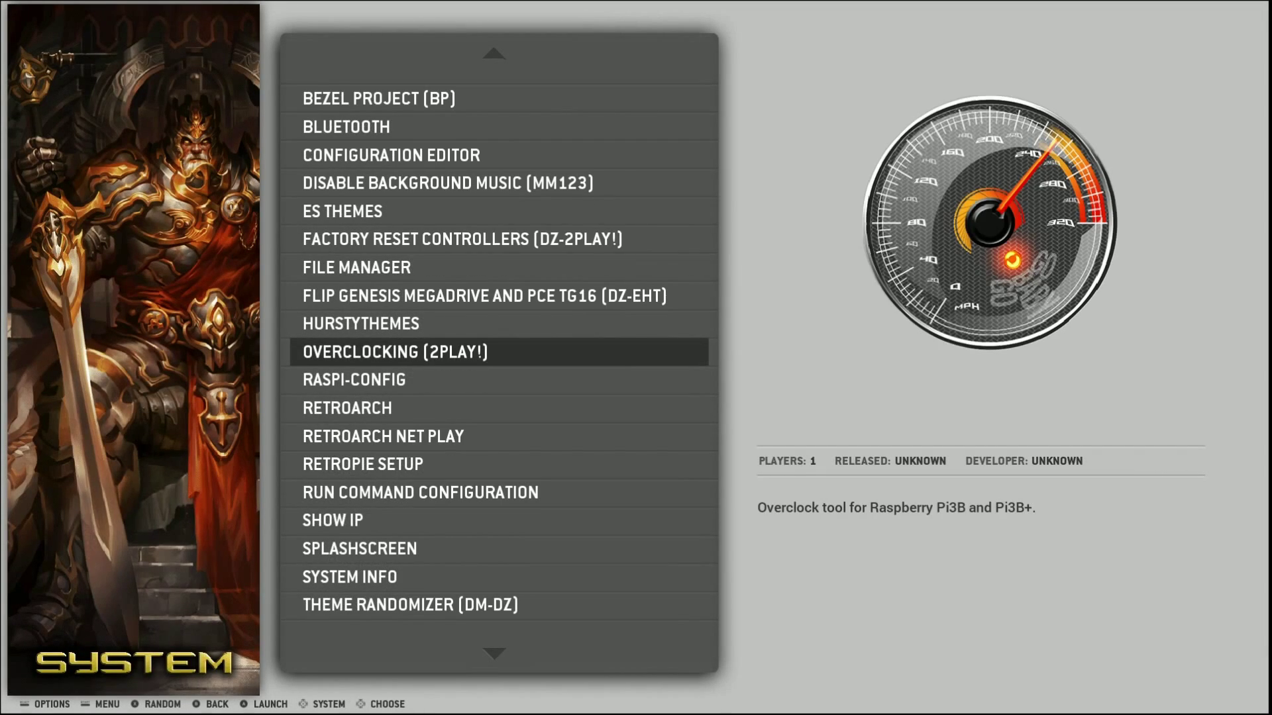
pyautogui.press('Down')
pyautogui.press('BackSpace')
pyautogui.press('Left')
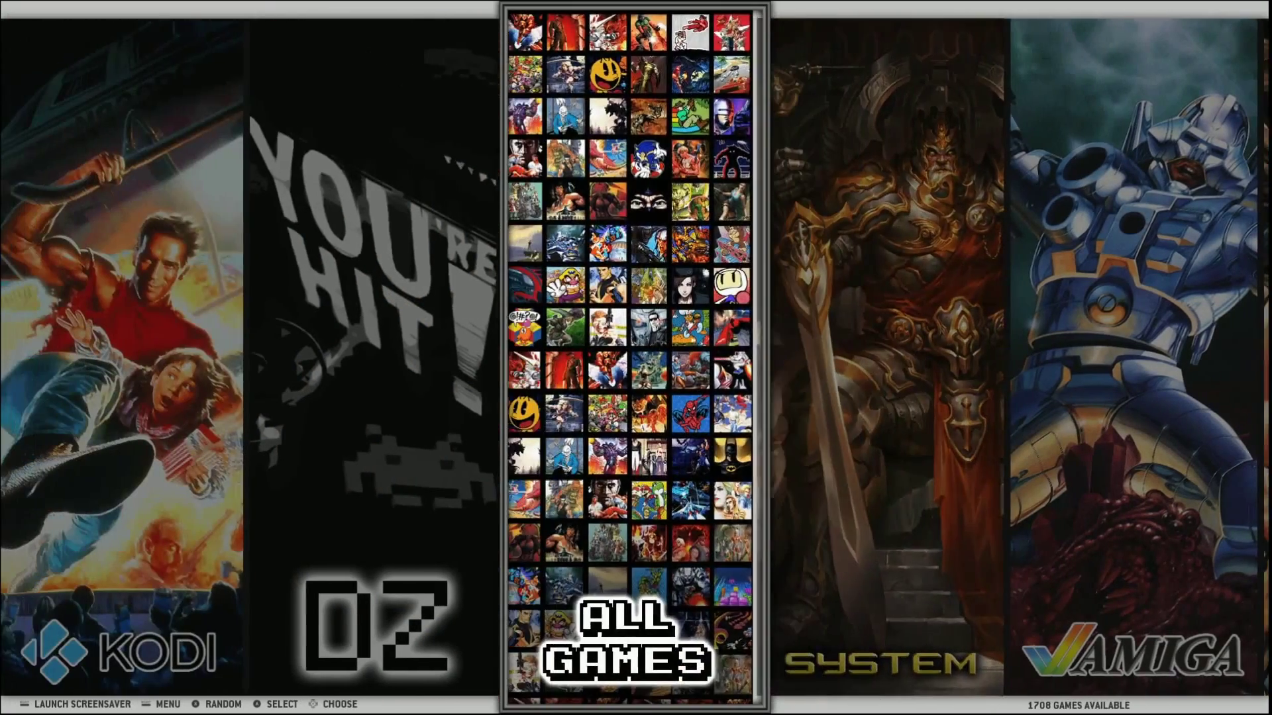
# Step: Set the UI theme set to JURASSICPARKSWEET and close the menus to view it
pyautogui.press('Return')
pyautogui.press('Down')
pyautogui.press('Down')
pyautogui.press('Return')
pyautogui.press('Down')
pyautogui.press('Down')
pyautogui.press('Down')
pyautogui.press('Down')
pyautogui.press('Down')
pyautogui.press('Return')
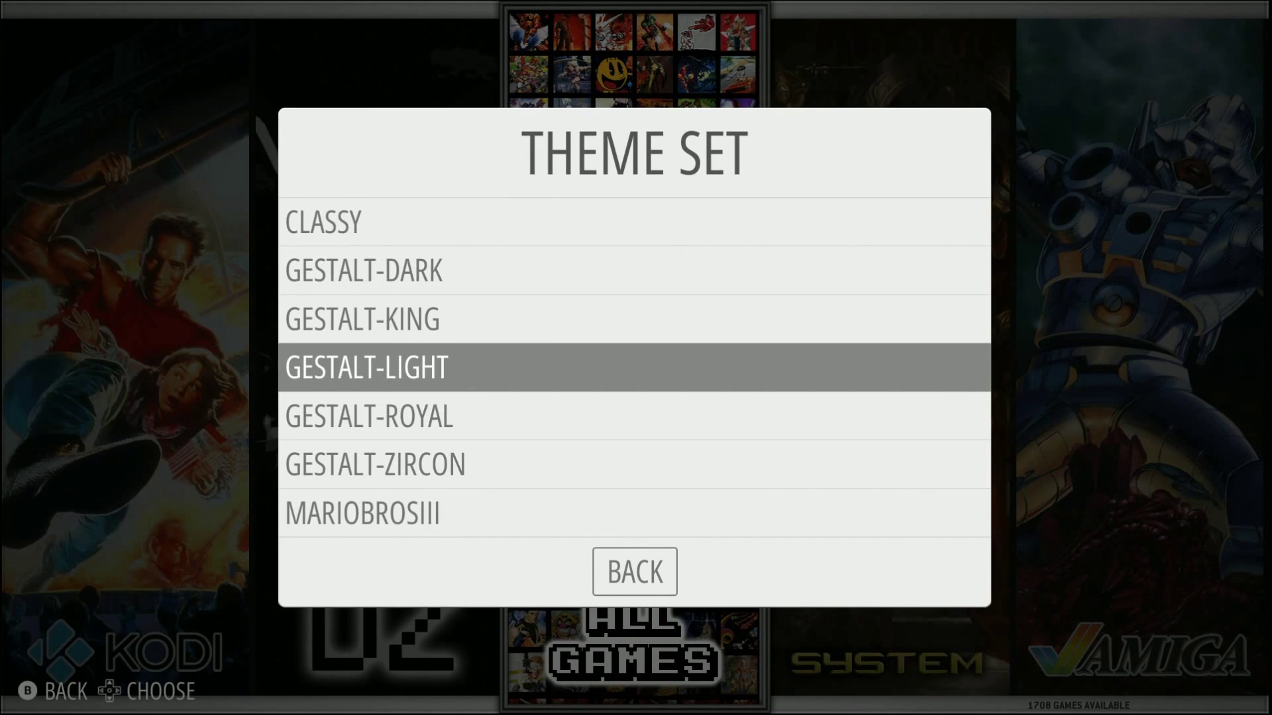
pyautogui.press('Up')
pyautogui.press('Up')
pyautogui.press('Up')
pyautogui.press('Up')
pyautogui.press('Up')
pyautogui.press('Up')
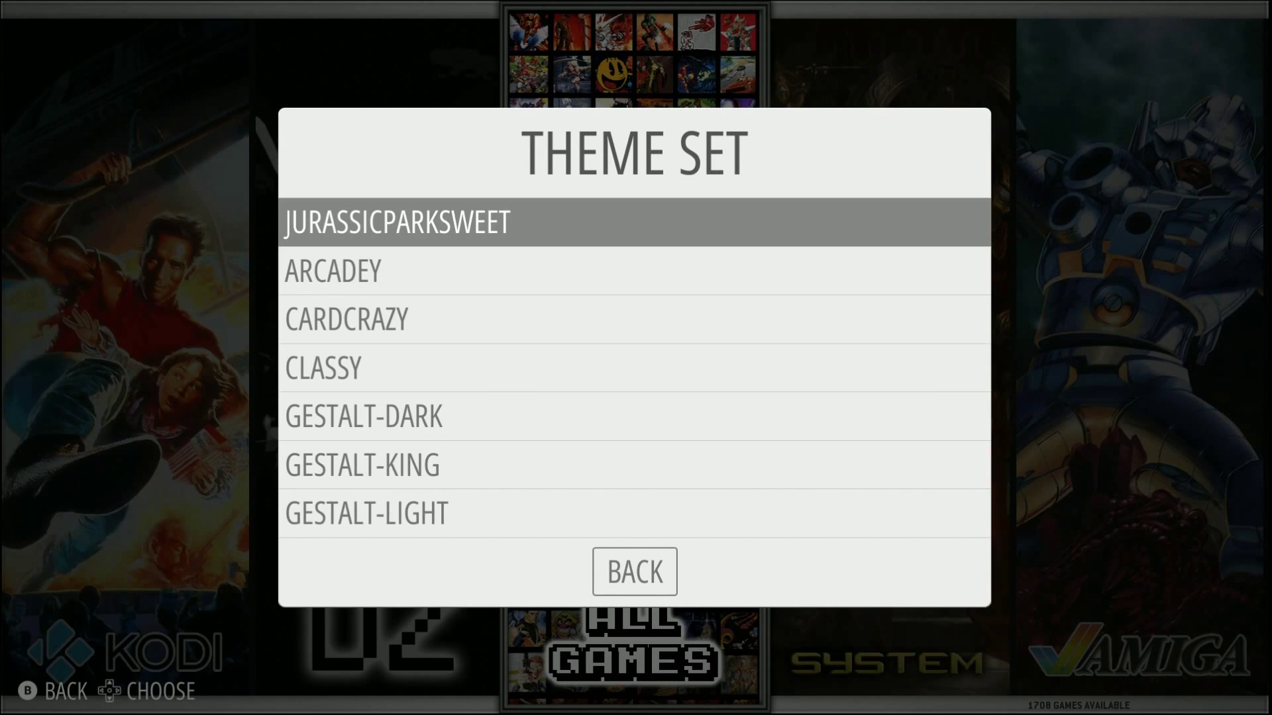
pyautogui.press('Return')
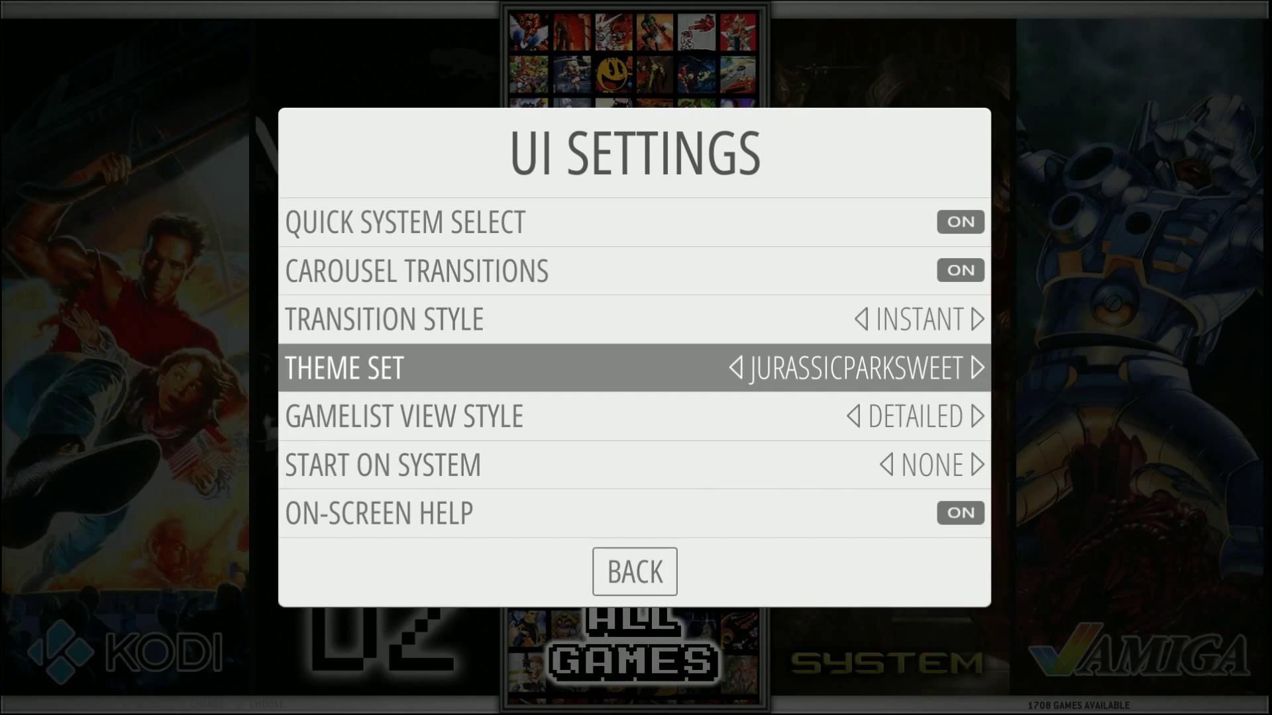
pyautogui.press('Escape')
pyautogui.press('Escape')
pyautogui.press('Left')
pyautogui.press('Left')
pyautogui.press('Left')
pyautogui.press('Left')
pyautogui.press('Left')
pyautogui.press('Left')
pyautogui.press('Left')
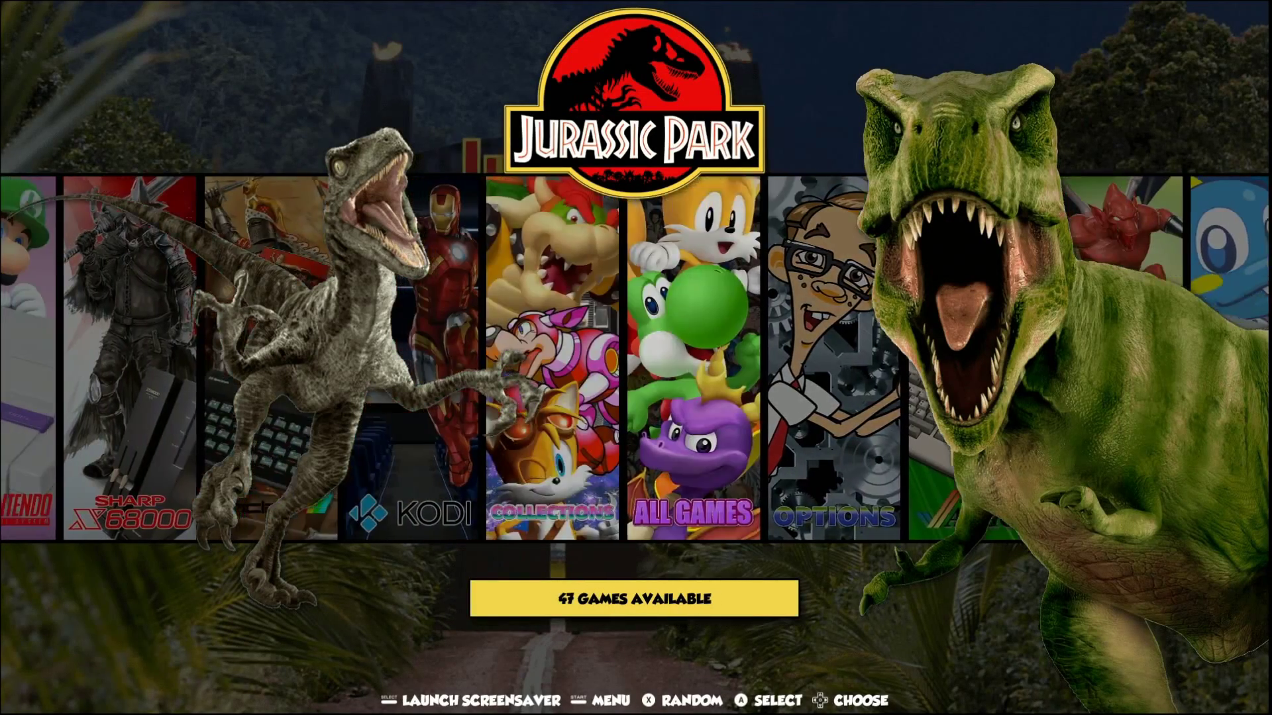
# Step: Cycle through the Jurassic Park–themed systems back to All Games, then bring up the main menu
pyautogui.press('Left')
pyautogui.press('Left')
pyautogui.press('Left')
pyautogui.press('Left')
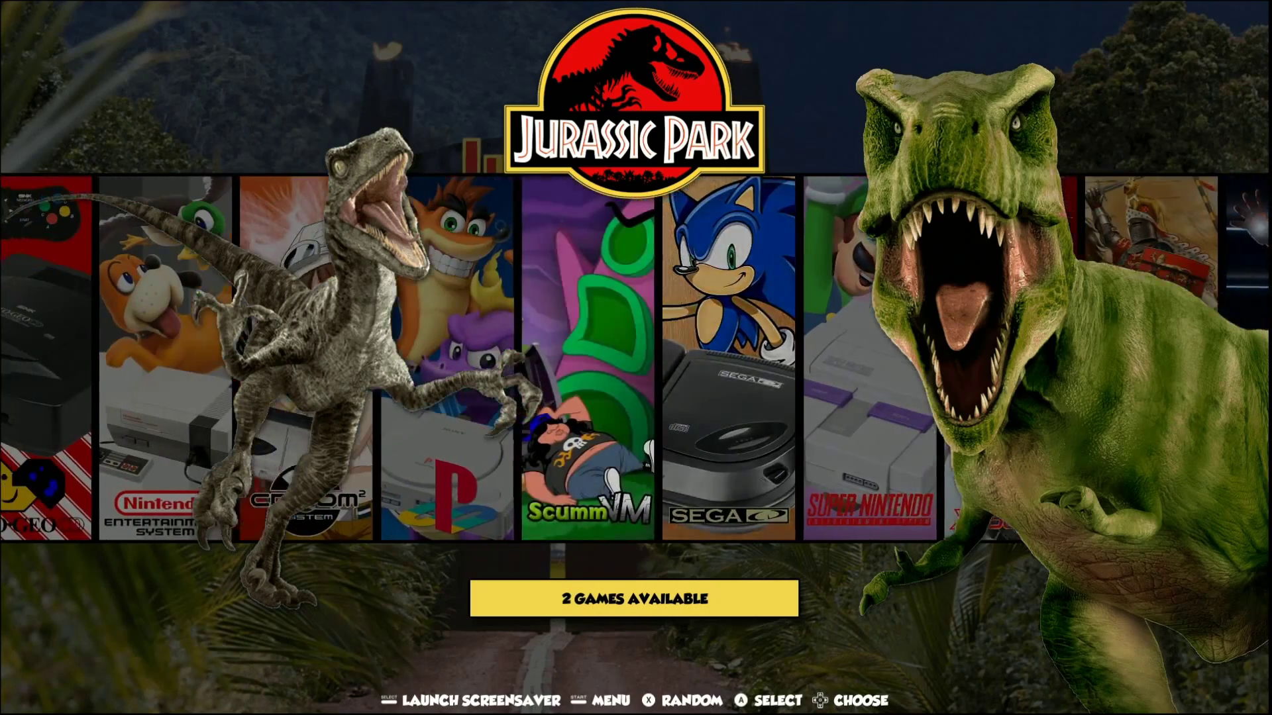
pyautogui.press('Left')
pyautogui.press('Left')
pyautogui.press('Left')
pyautogui.press('Left')
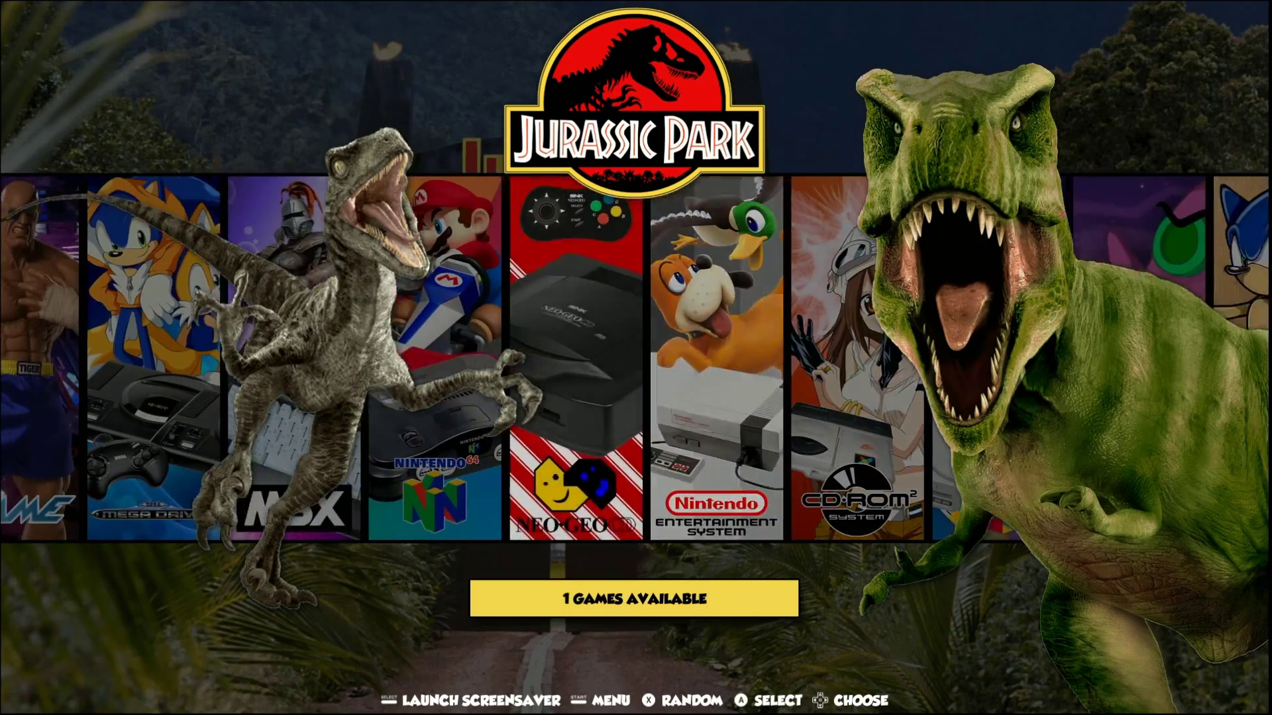
pyautogui.press('Left')
pyautogui.press('Left')
pyautogui.press('Left')
pyautogui.press('Left')
pyautogui.press('Left')
pyautogui.press('Left')
pyautogui.press('Left')
pyautogui.press('Left')
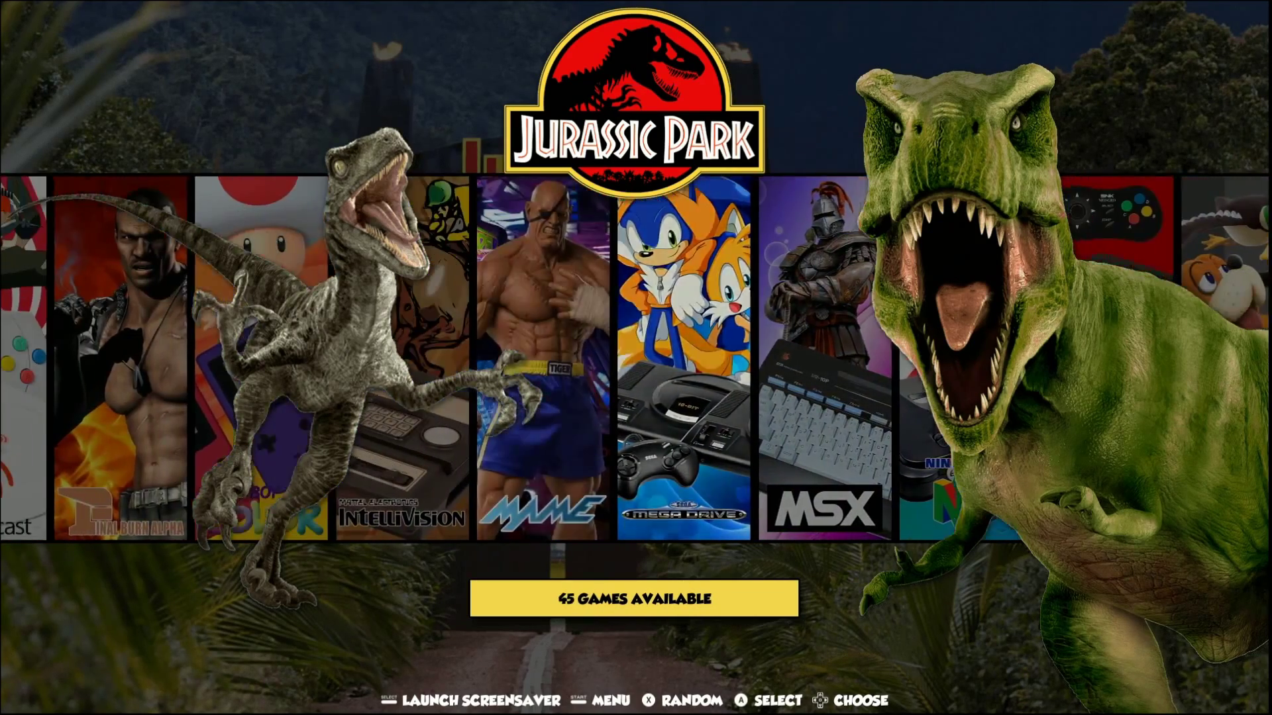
pyautogui.press('Left')
pyautogui.press('Left')
pyautogui.press('Left')
pyautogui.press('Left')
pyautogui.press('Left')
pyautogui.press('Left')
pyautogui.press('Left')
pyautogui.press('Left')
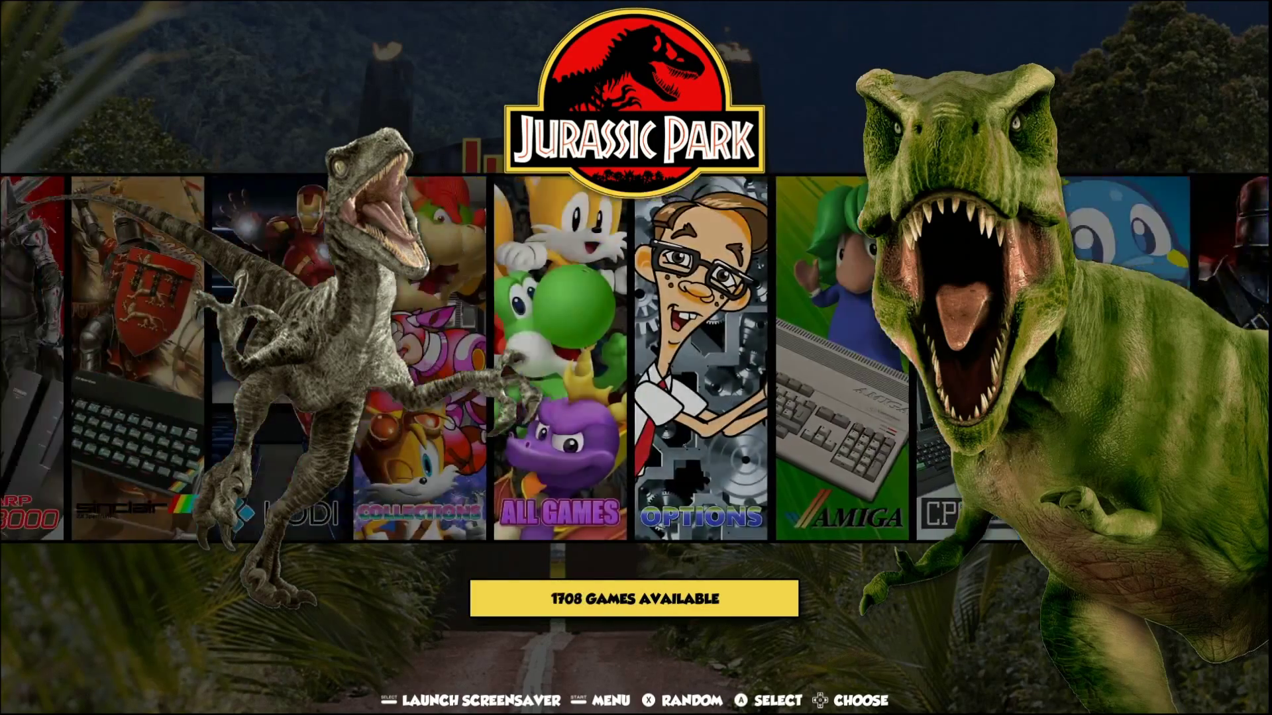
pyautogui.press('Return')
pyautogui.press('Down')
pyautogui.press('Down')
pyautogui.press('Down')
pyautogui.press('Down')
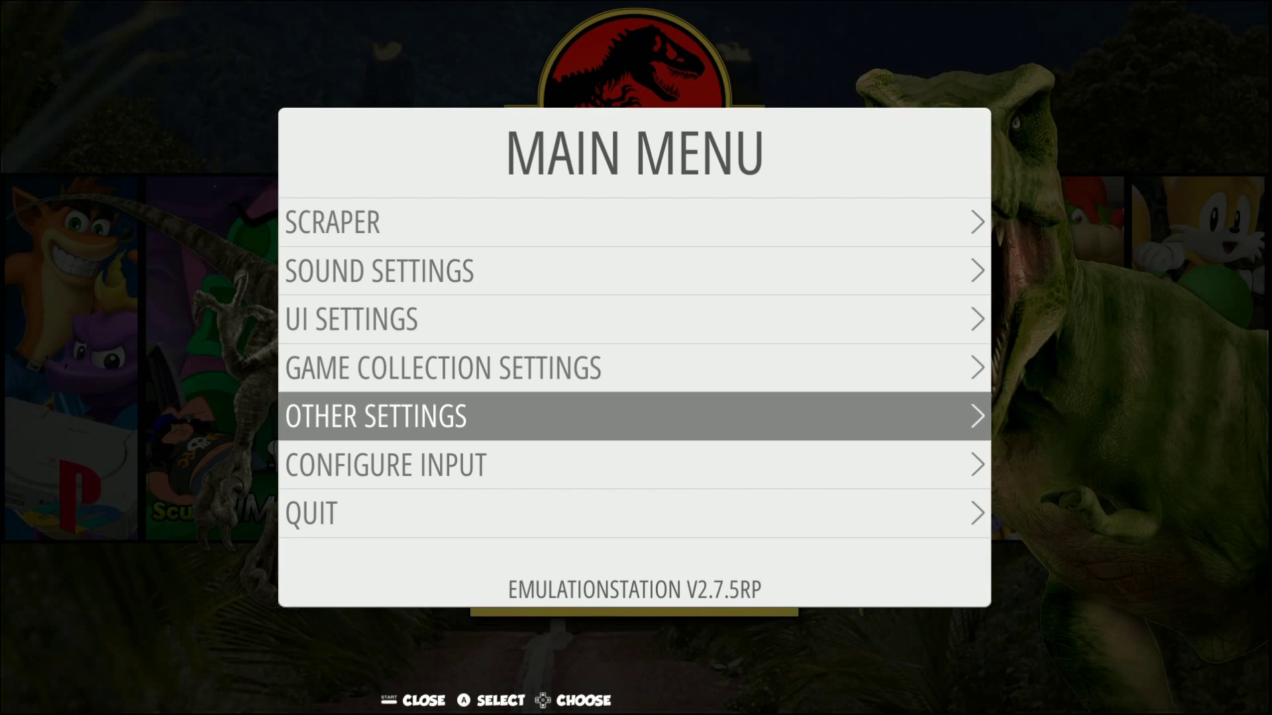
# Step: Switch the theme set to the Mario-styled theme and close the menus
pyautogui.press('Up')
pyautogui.press('Up')
pyautogui.press('Return')
pyautogui.press('Down')
pyautogui.press('Down')
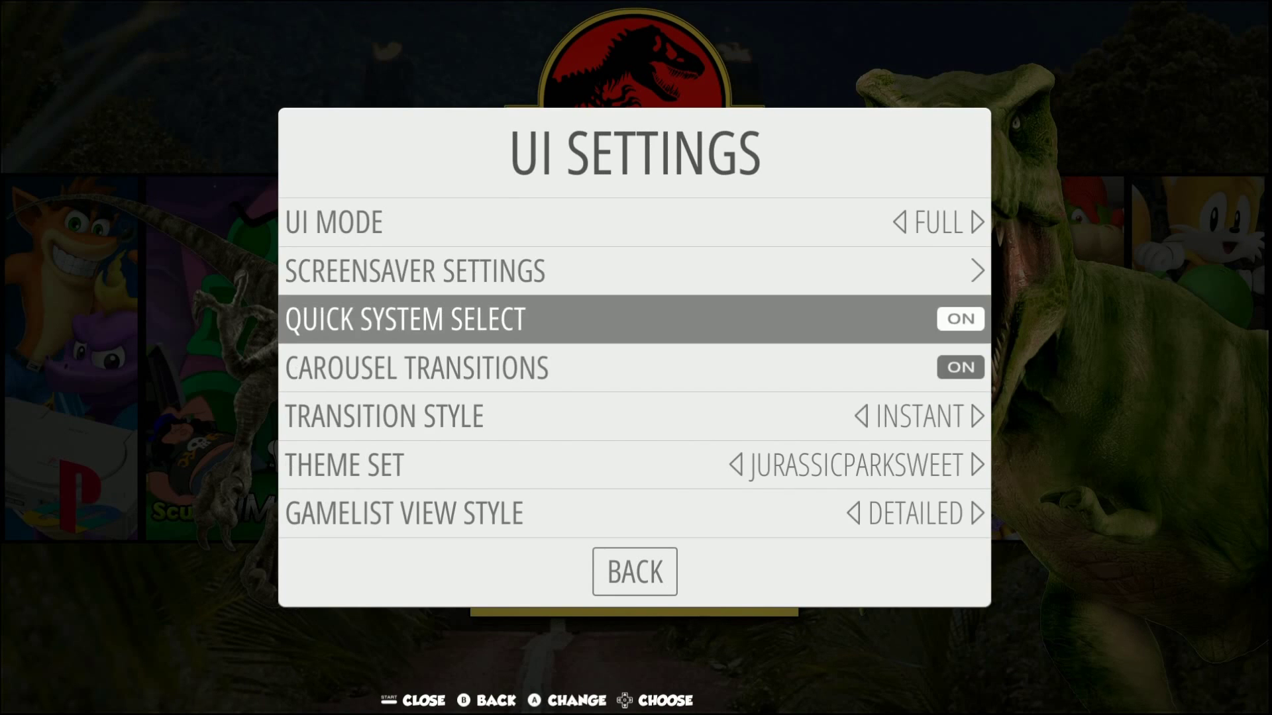
pyautogui.press('Down')
pyautogui.press('Down')
pyautogui.press('Down')
pyautogui.press('Return')
pyautogui.press('Up')
pyautogui.press('Return')
pyautogui.press('Escape')
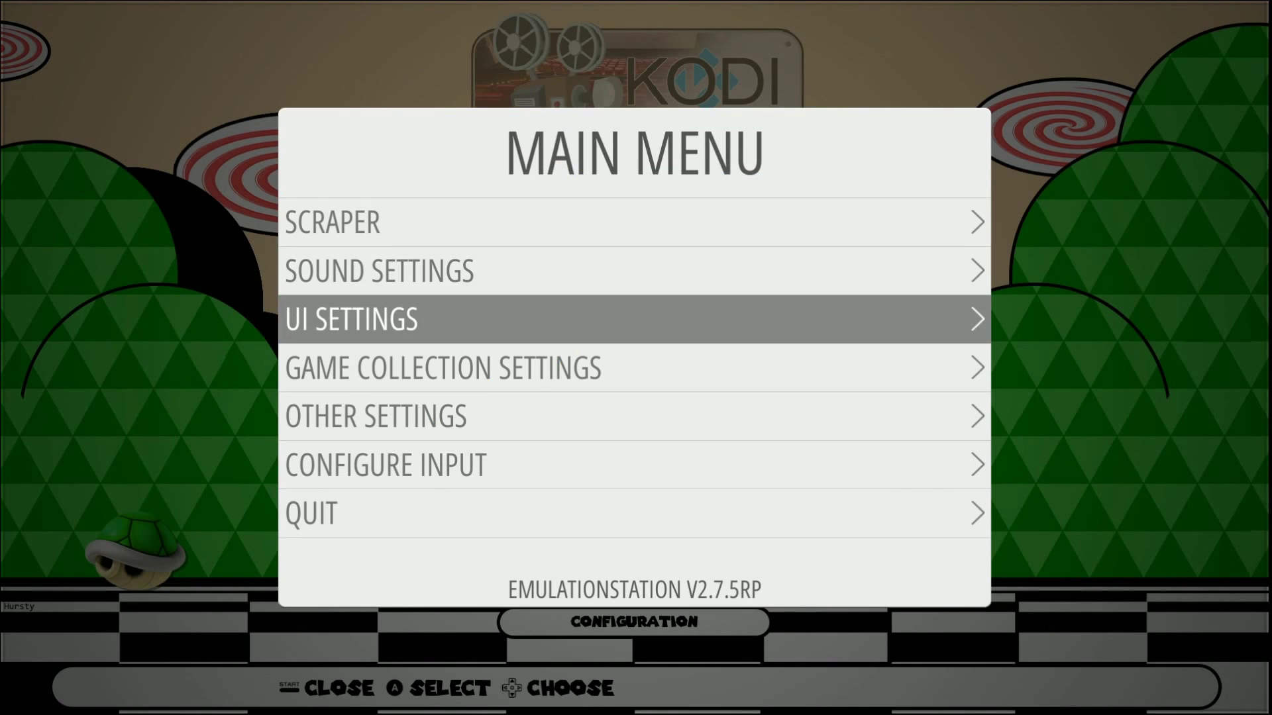
pyautogui.press('Return')
pyautogui.press('Escape')
pyautogui.press('Escape')
# Step: Browse the Mario-themed systems past All Games and Sinclair ZX Spectrum, settling on Kodi
pyautogui.press('Up')
pyautogui.press('Up')
pyautogui.press('Up')
pyautogui.press('Up')
pyautogui.press('Up')
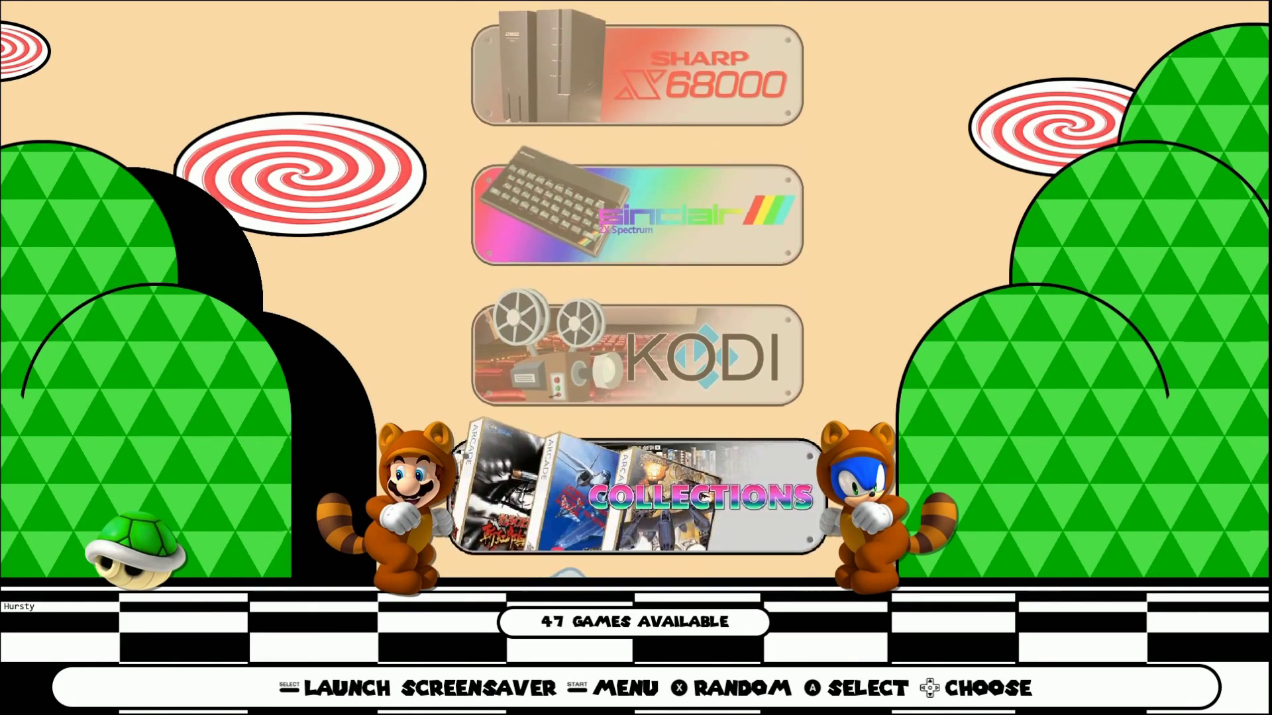
pyautogui.press('Up')
pyautogui.press('Up')
pyautogui.press('Up')
pyautogui.press('Up')
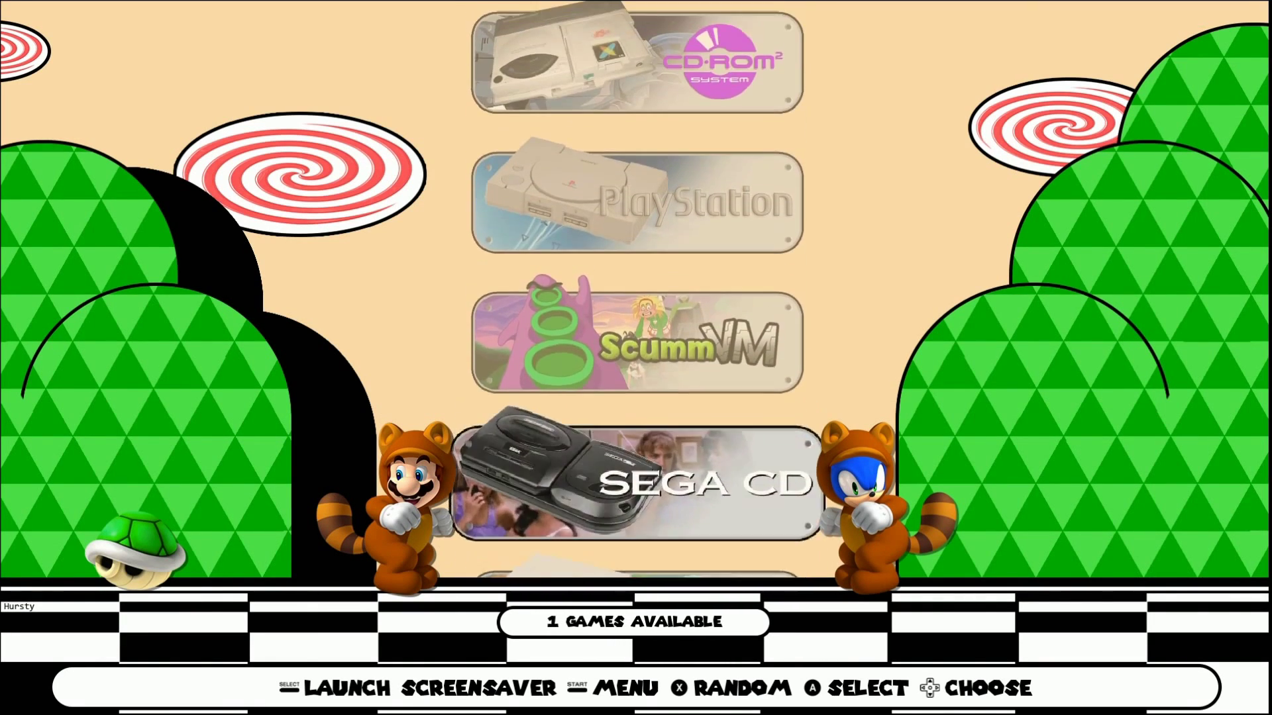
pyautogui.press('Up')
pyautogui.press('Up')
pyautogui.press('Up')
pyautogui.press('Up')
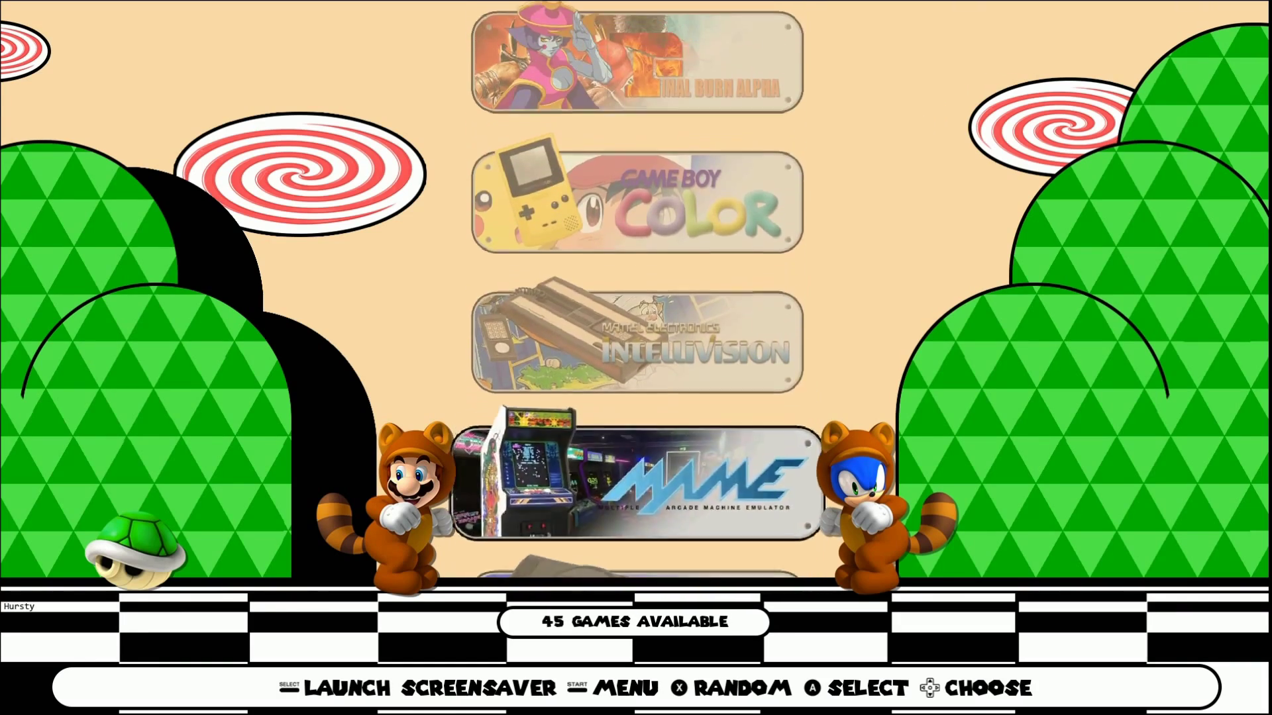
pyautogui.press('Up')
pyautogui.press('Up')
pyautogui.press('Up')
pyautogui.press('Up')
pyautogui.press('Up')
pyautogui.press('Up')
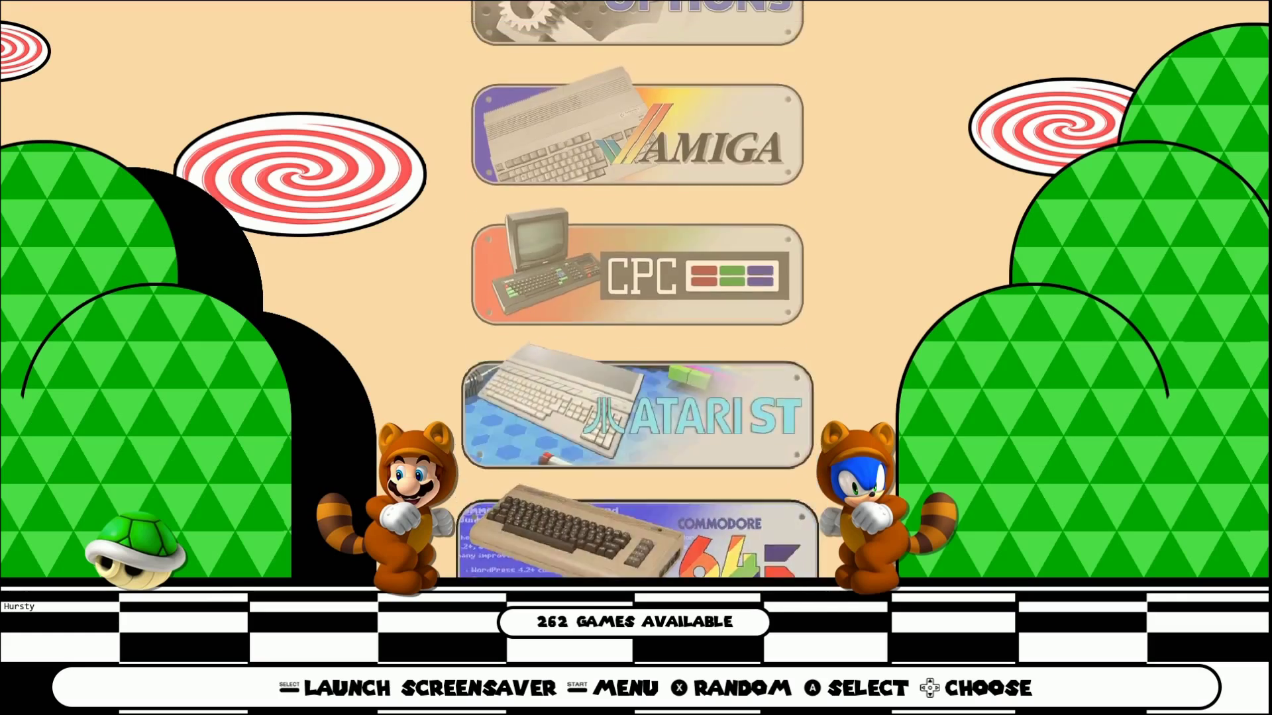
pyautogui.press('Up')
pyautogui.press('Up')
pyautogui.press('Up')
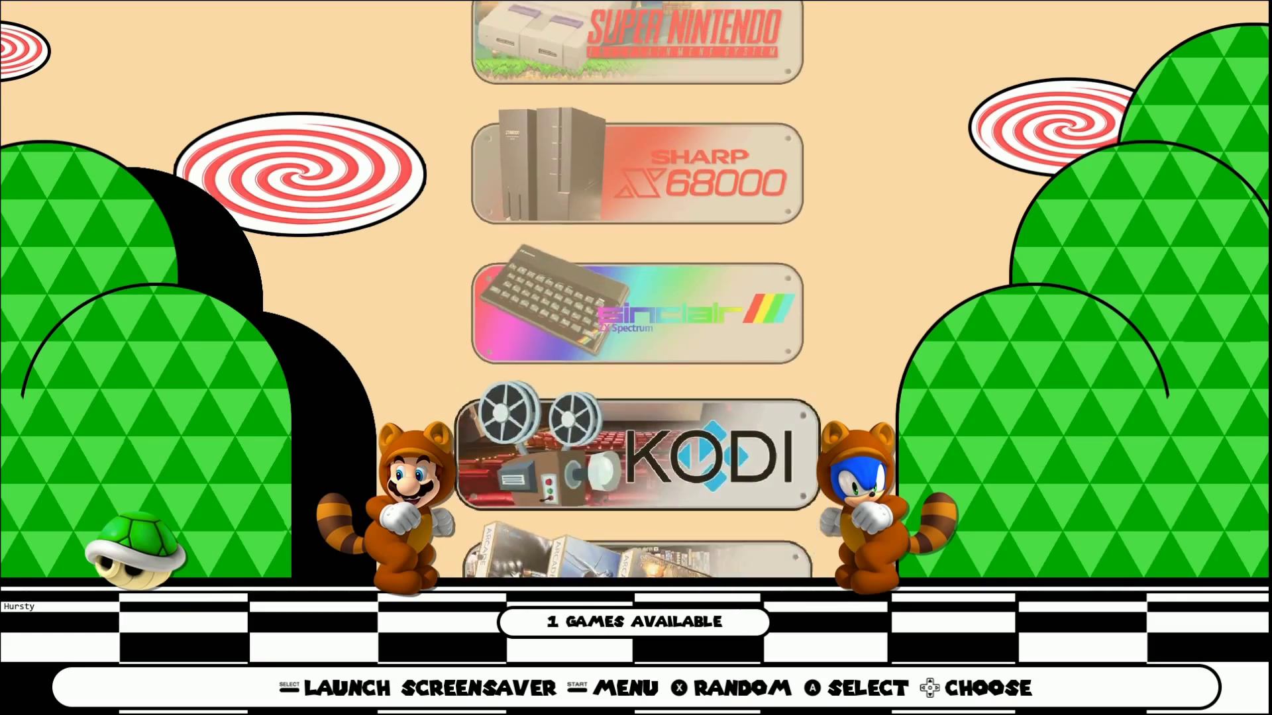
pyautogui.press('Down')
pyautogui.press('Down')
pyautogui.press('Up')
pyautogui.press('Down')
pyautogui.press('Up')
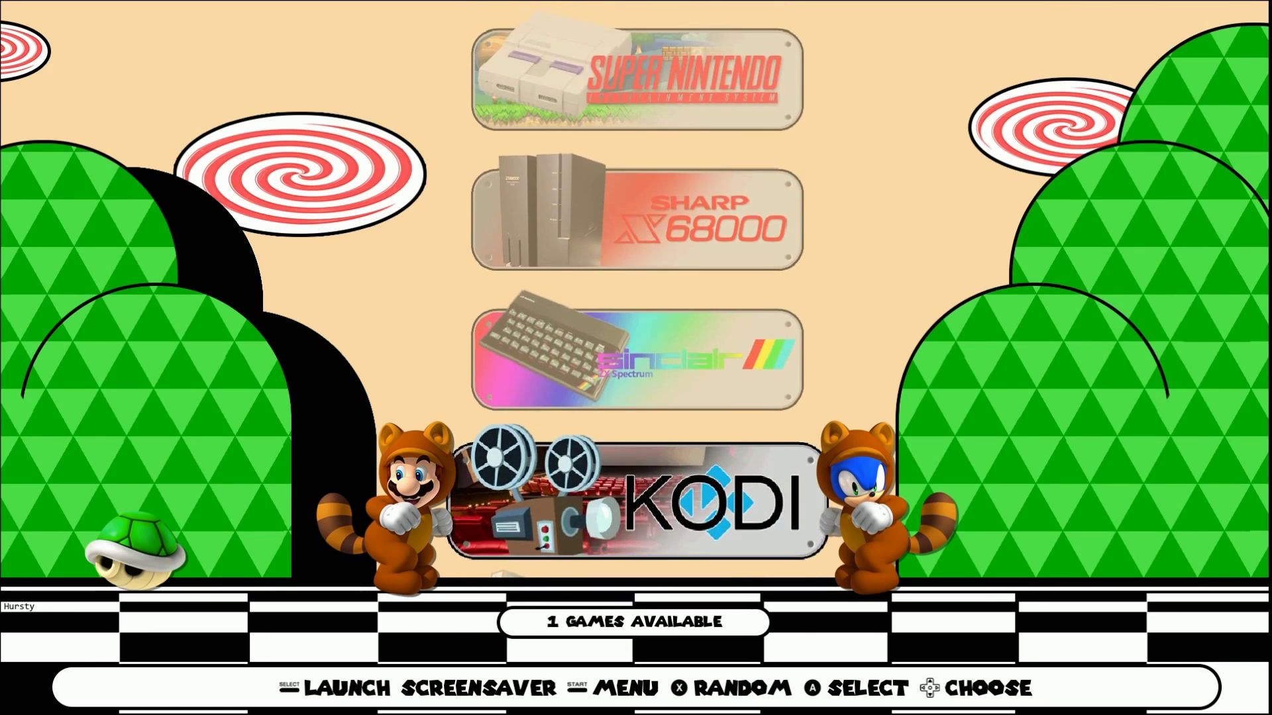
# Step: Look through the main menu's Other Settings list and return to the main menu
pyautogui.press('Return')
pyautogui.press('Down')
pyautogui.press('Down')
pyautogui.press('Down')
pyautogui.press('Down')
pyautogui.press('Down')
pyautogui.press('Up')
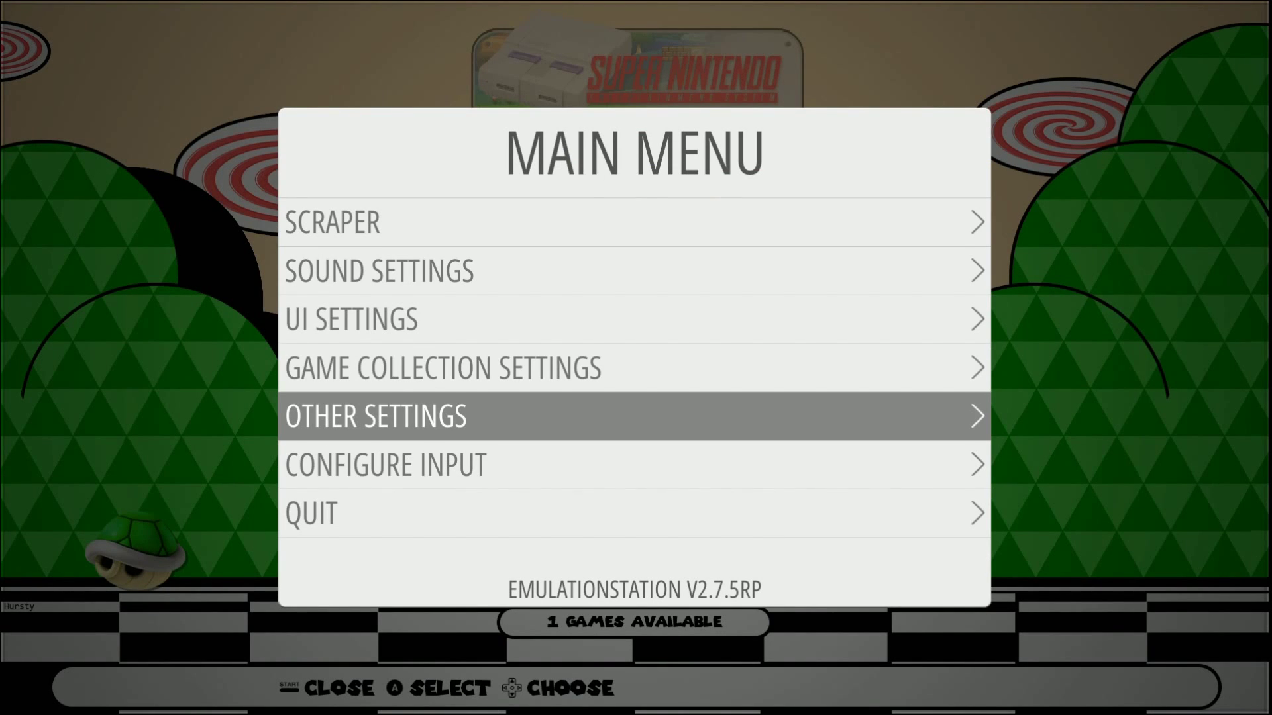
pyautogui.press('Up')
pyautogui.press('Down')
pyautogui.press('Return')
pyautogui.press('Down')
# Step: Set the theme set to NEON-MAGENTA in UI Settings and close the menus
pyautogui.press('Down')
pyautogui.press('Down')
pyautogui.press('Up')
pyautogui.press('Escape')
pyautogui.press('Up')
pyautogui.press('Up')
pyautogui.press('Return')
pyautogui.press('Down')
pyautogui.press('Down')
pyautogui.press('Down')
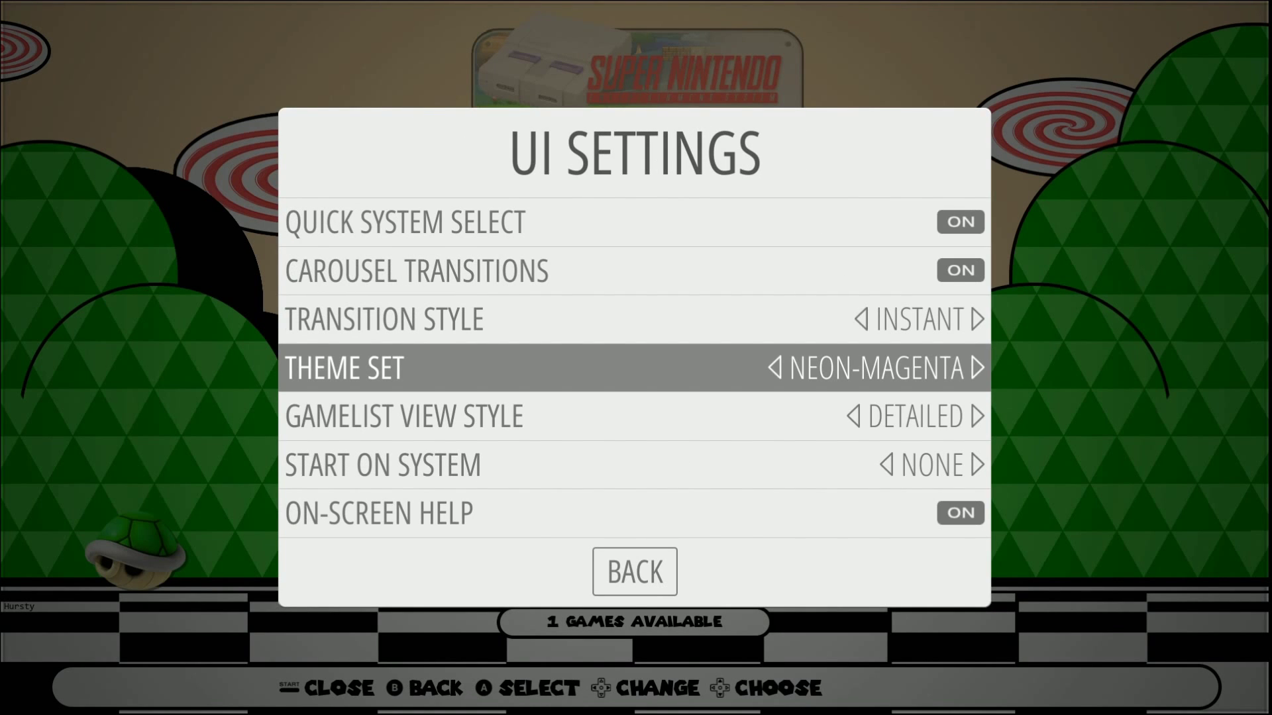
pyautogui.press('Escape')
pyautogui.press('Escape')
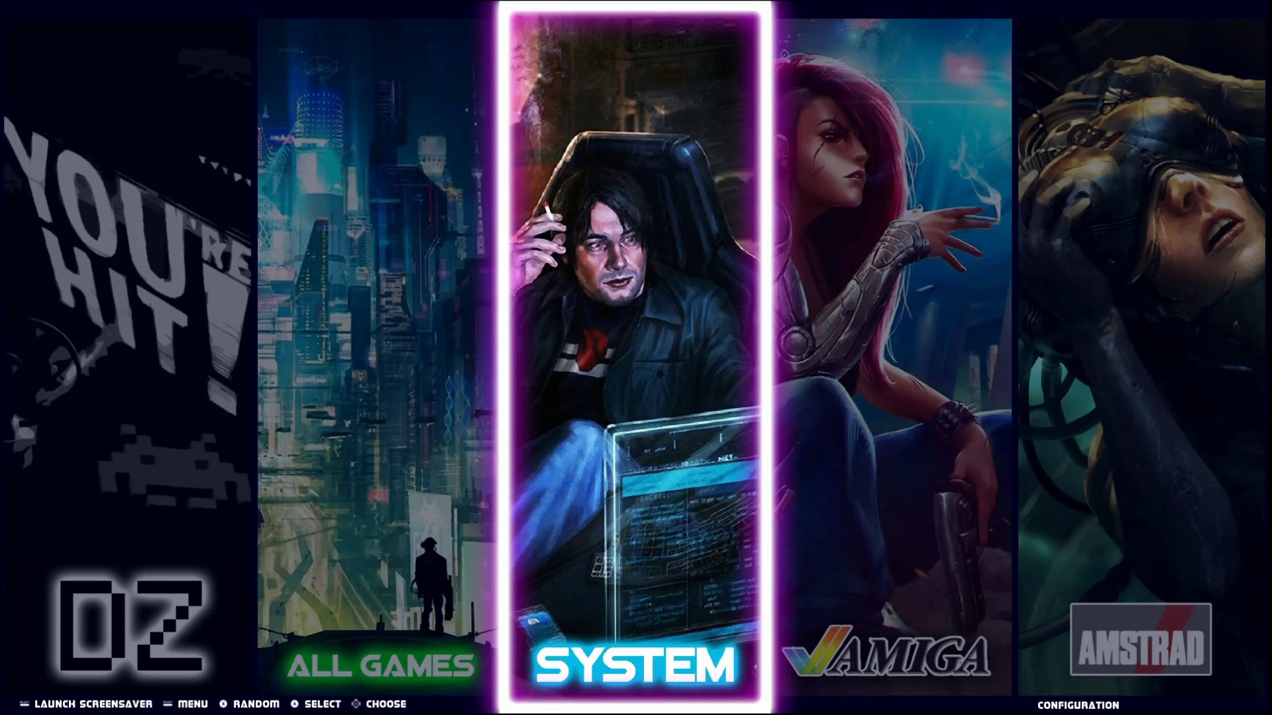
# Step: Browse the neon systems to Arcade, then visit Other Settings from the main menu and return to the systems
pyautogui.press('Right')
pyautogui.press('Right')
pyautogui.press('Right')
pyautogui.press('Right')
pyautogui.press('Right')
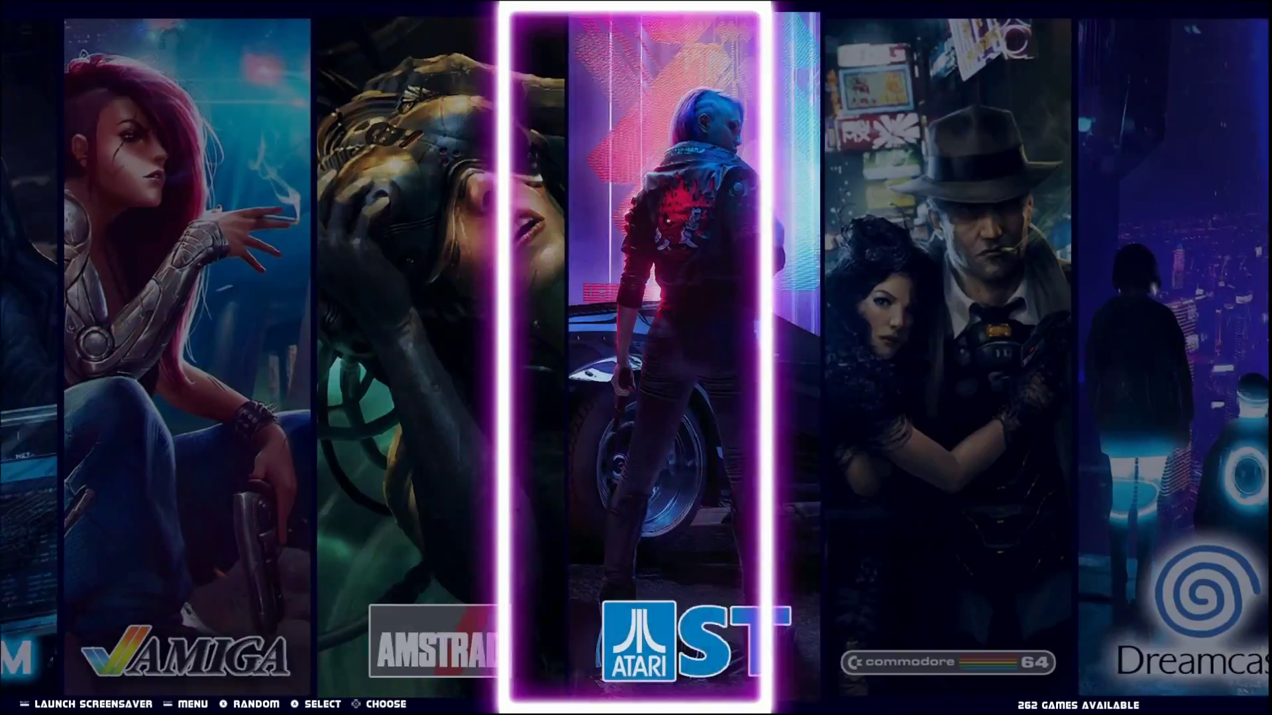
pyautogui.press('Right')
pyautogui.press('Escape')
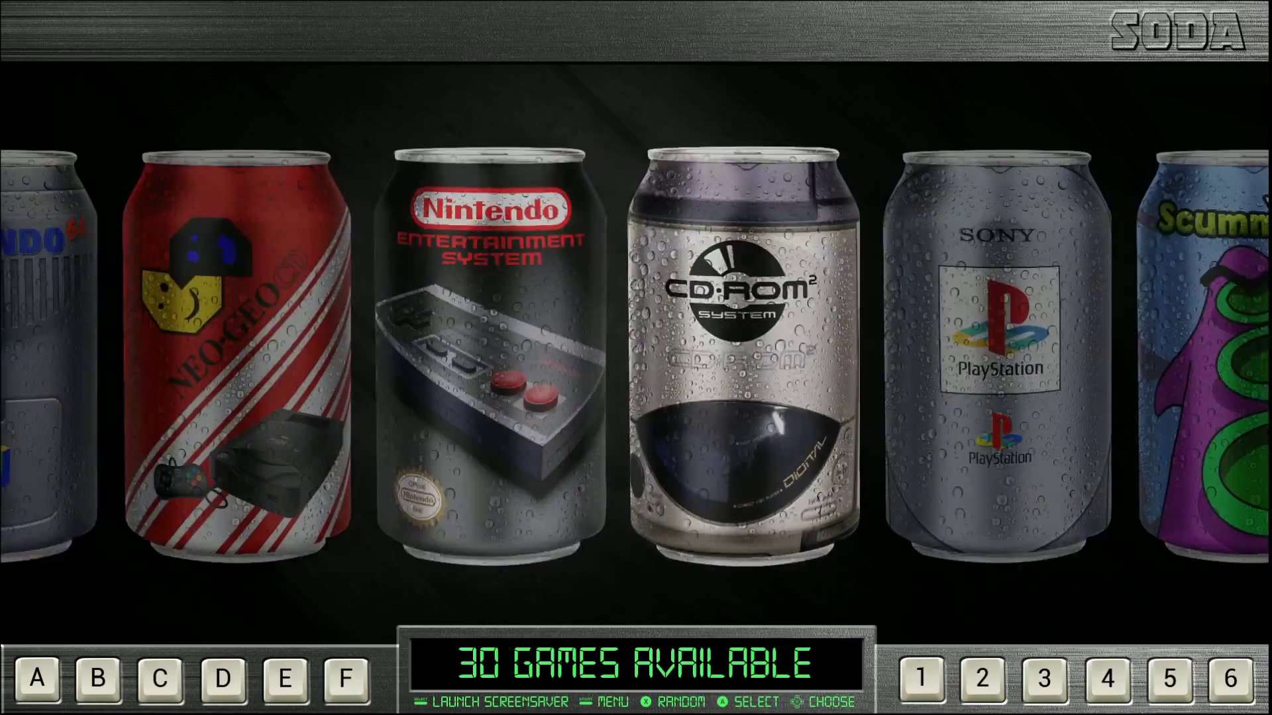
pyautogui.press('Escape')
pyautogui.press('Down')
pyautogui.press('Down')
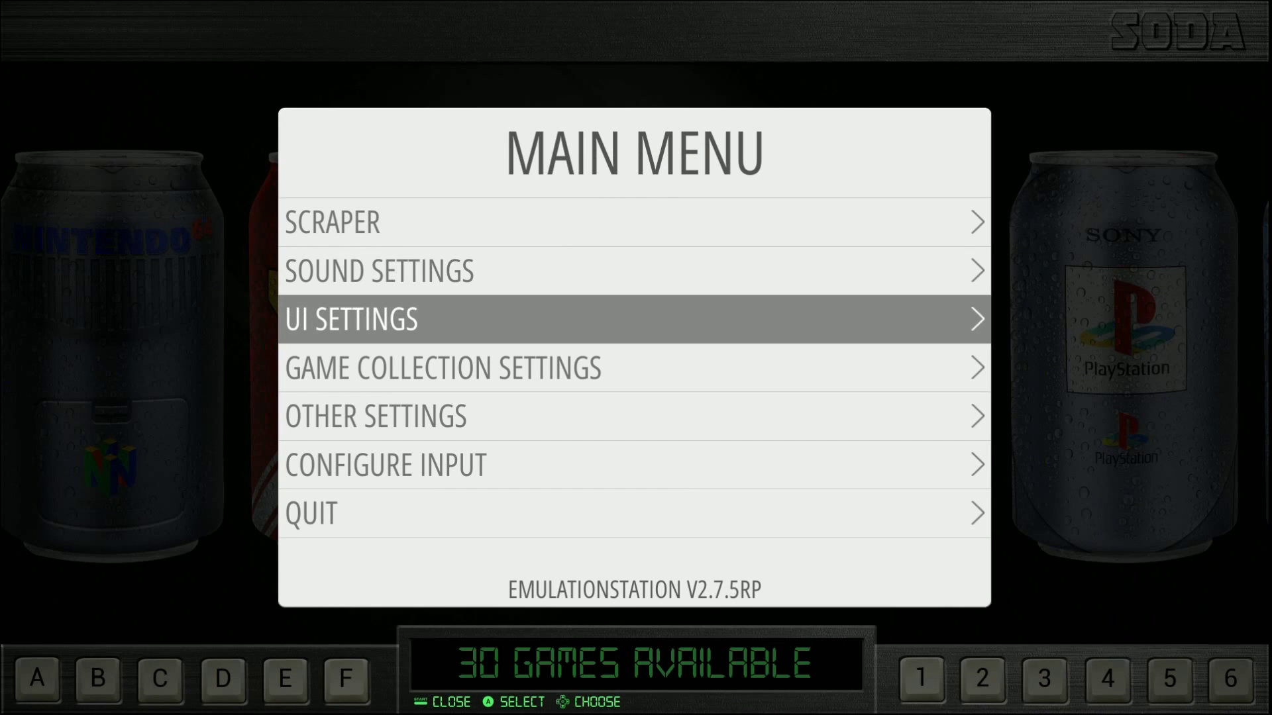
pyautogui.press('Up')
pyautogui.press('Up')
pyautogui.press('Down')
pyautogui.press('Down')
pyautogui.press('Down')
pyautogui.press('Down')
pyautogui.press('Down')
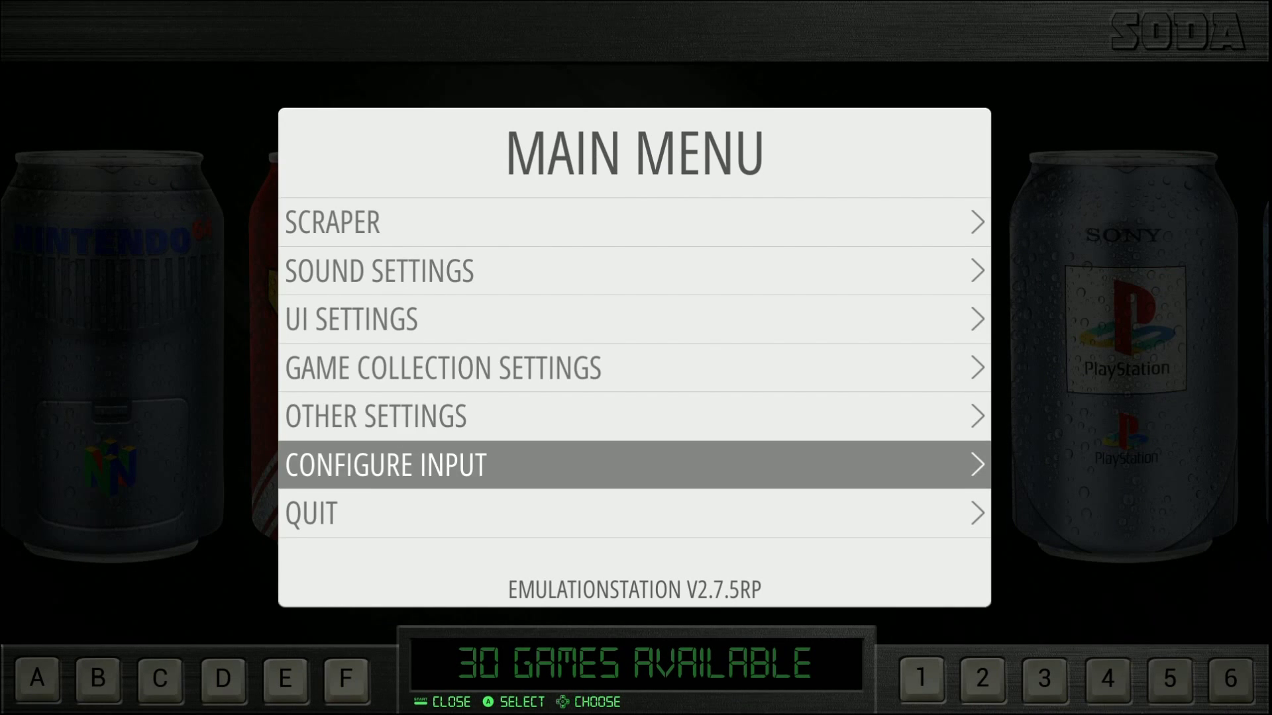
pyautogui.press('Up')
pyautogui.press('Return')
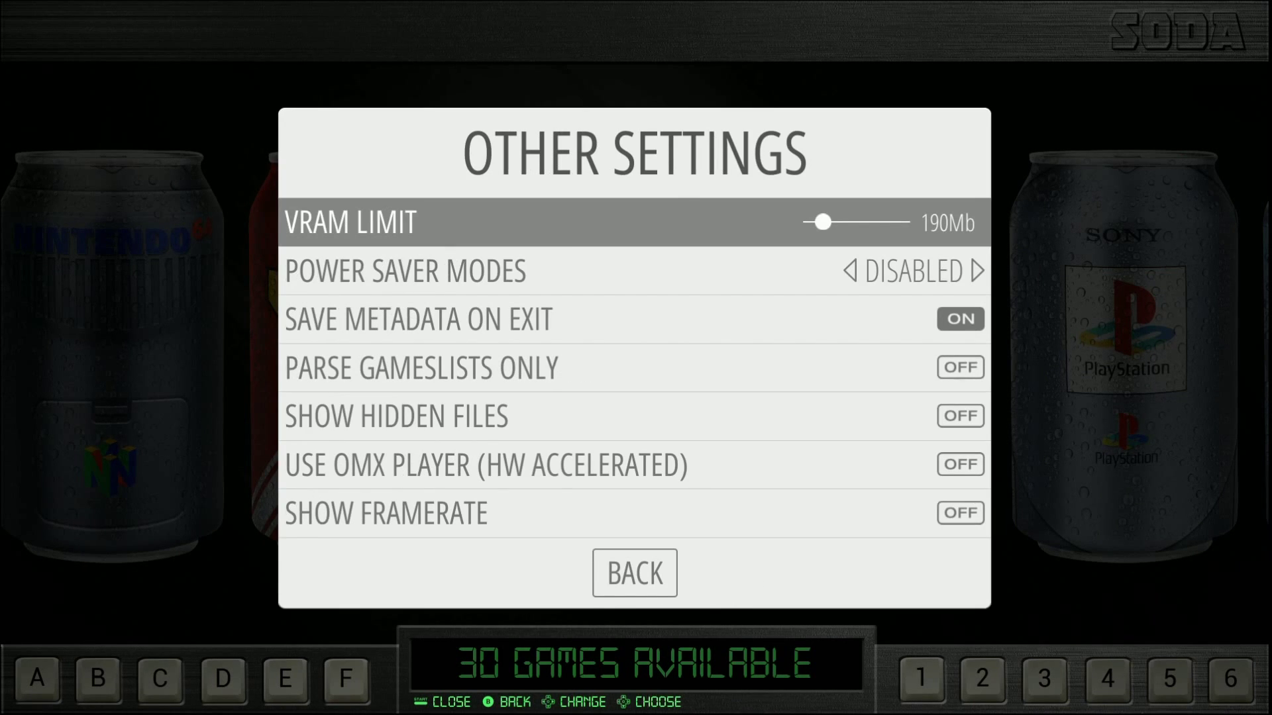
pyautogui.press('Escape')
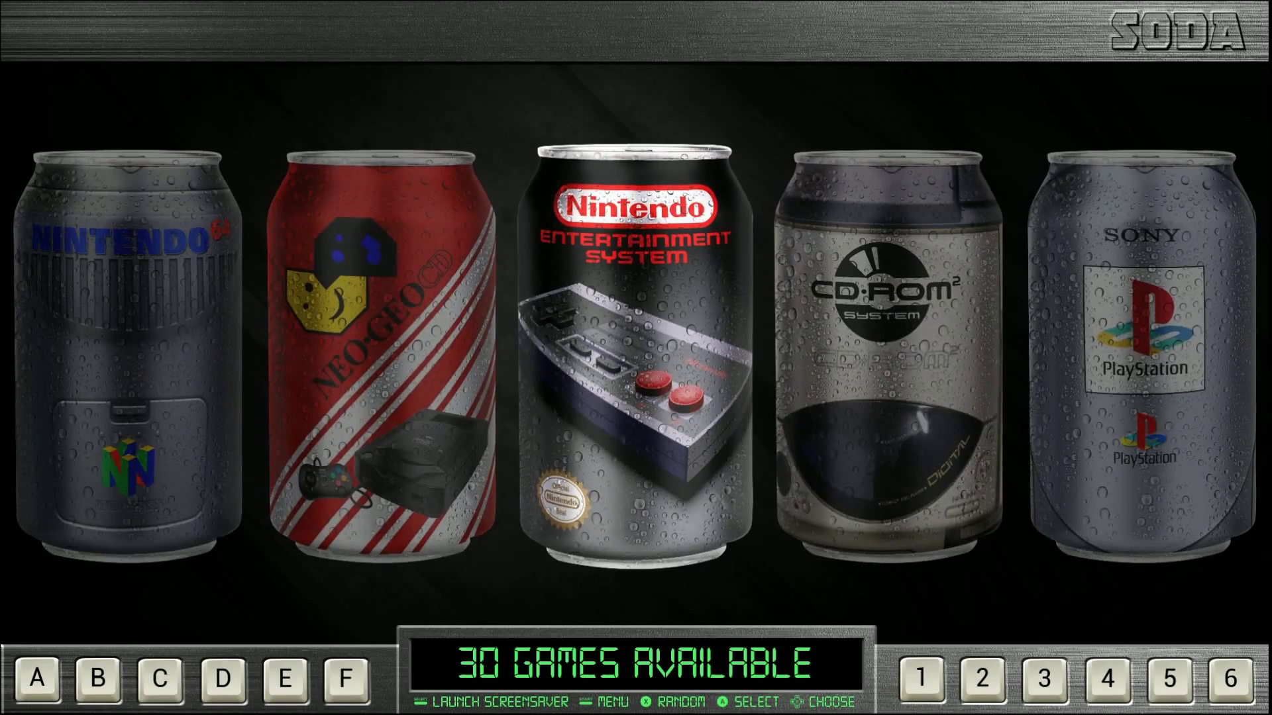
# Step: Step through the SODA-themed systems to Sega CD
pyautogui.press('Left')
pyautogui.press('Left')
pyautogui.press('Left')
pyautogui.press('Left')
pyautogui.press('Left')
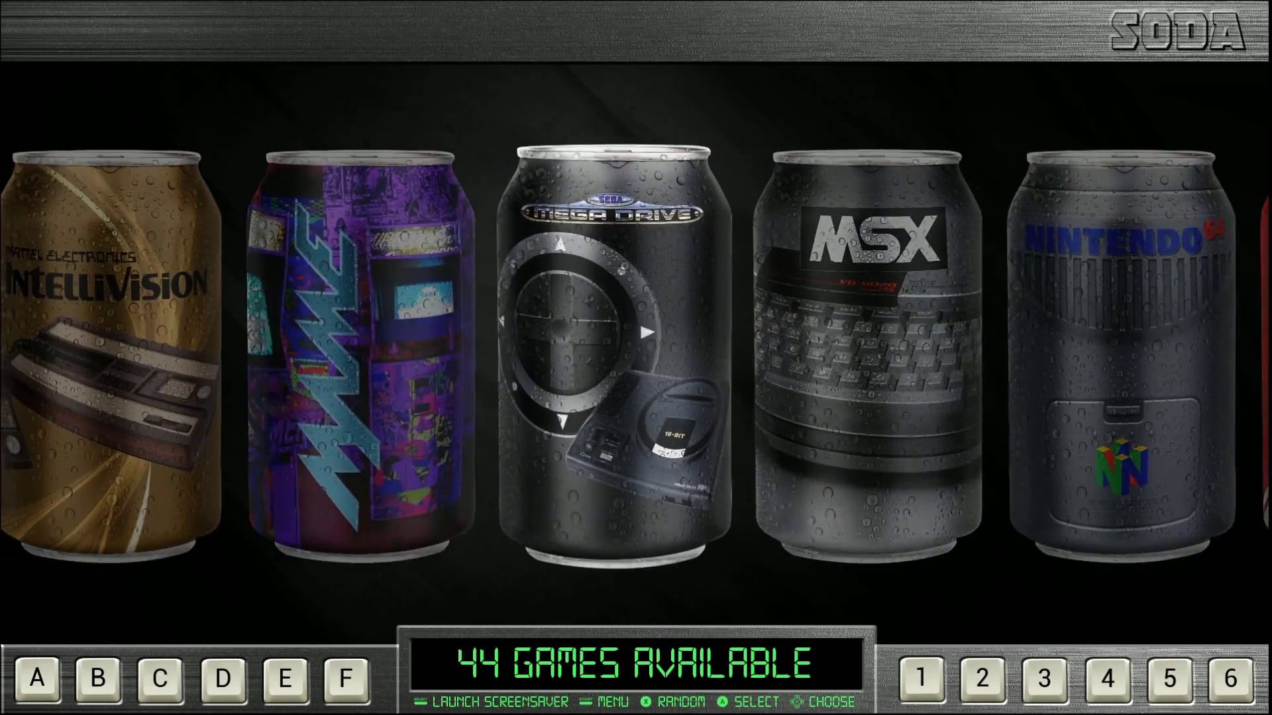
pyautogui.press('space')
pyautogui.press('Escape')
pyautogui.press('Left')
pyautogui.press('Left')
pyautogui.press('Left')
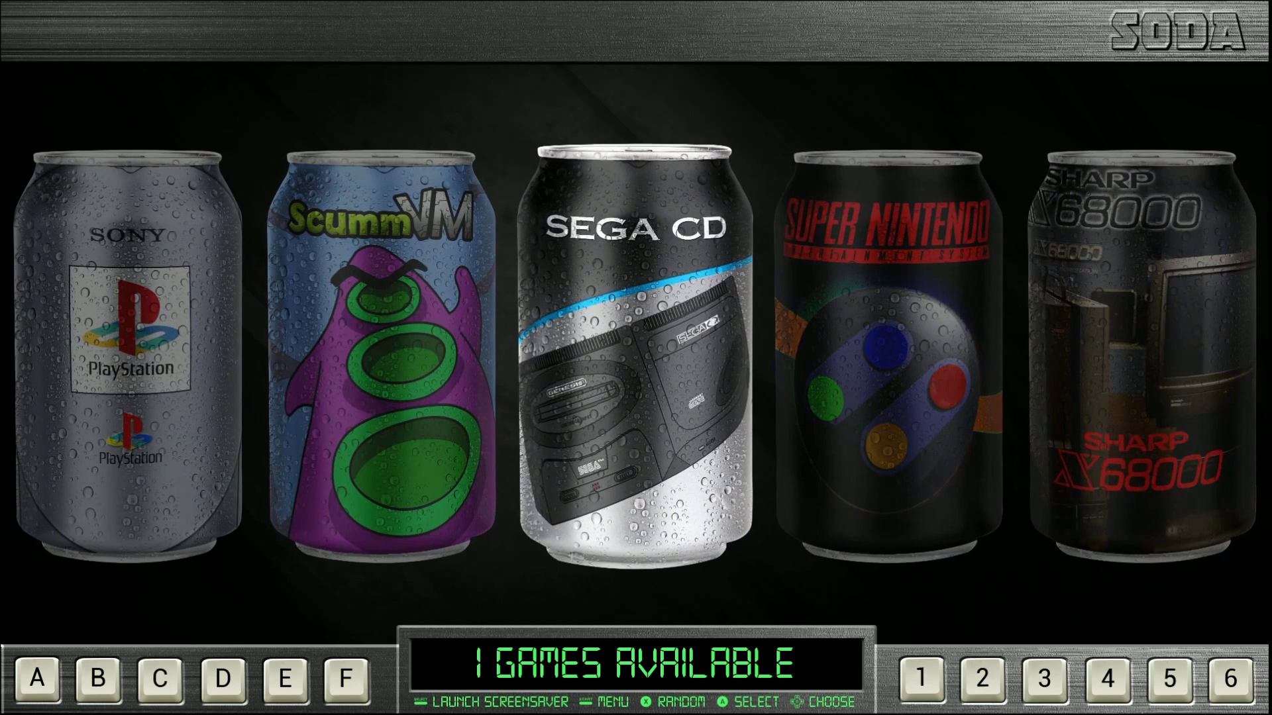
pyautogui.press('Left')
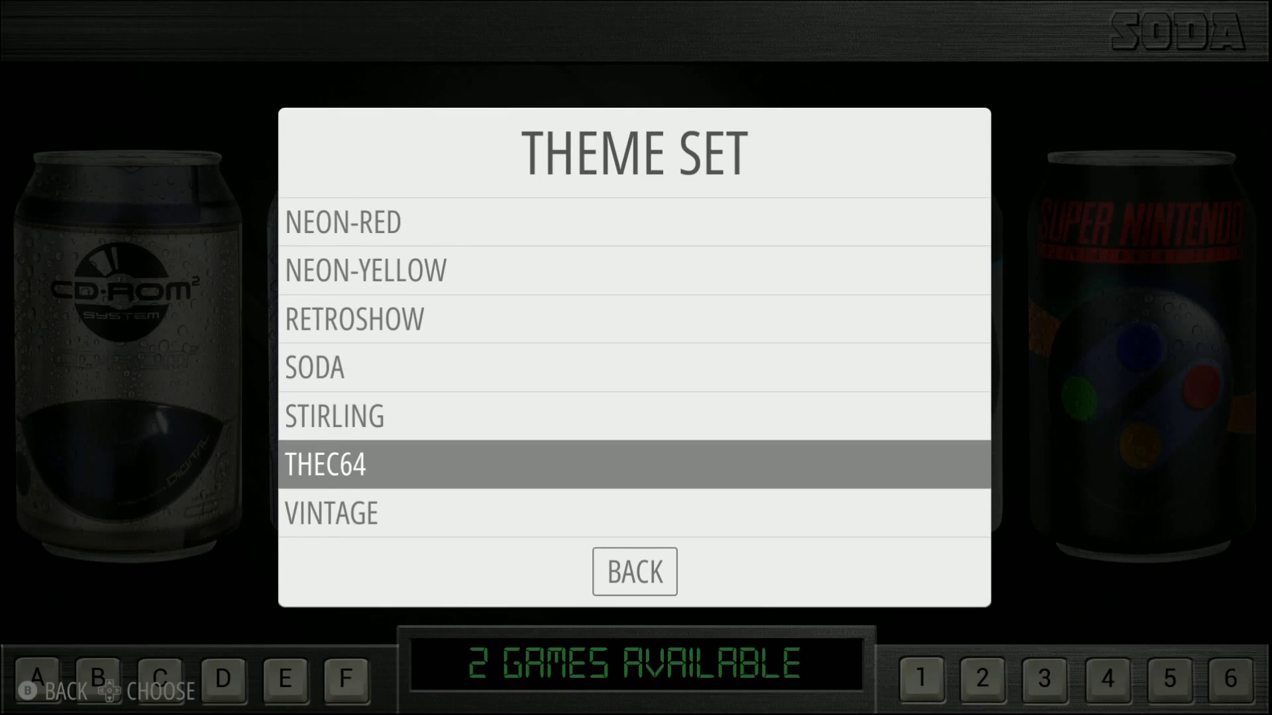
# Step: Choose STIRLING as the theme set and back out to apply it
pyautogui.press('Up')
pyautogui.press('Return')
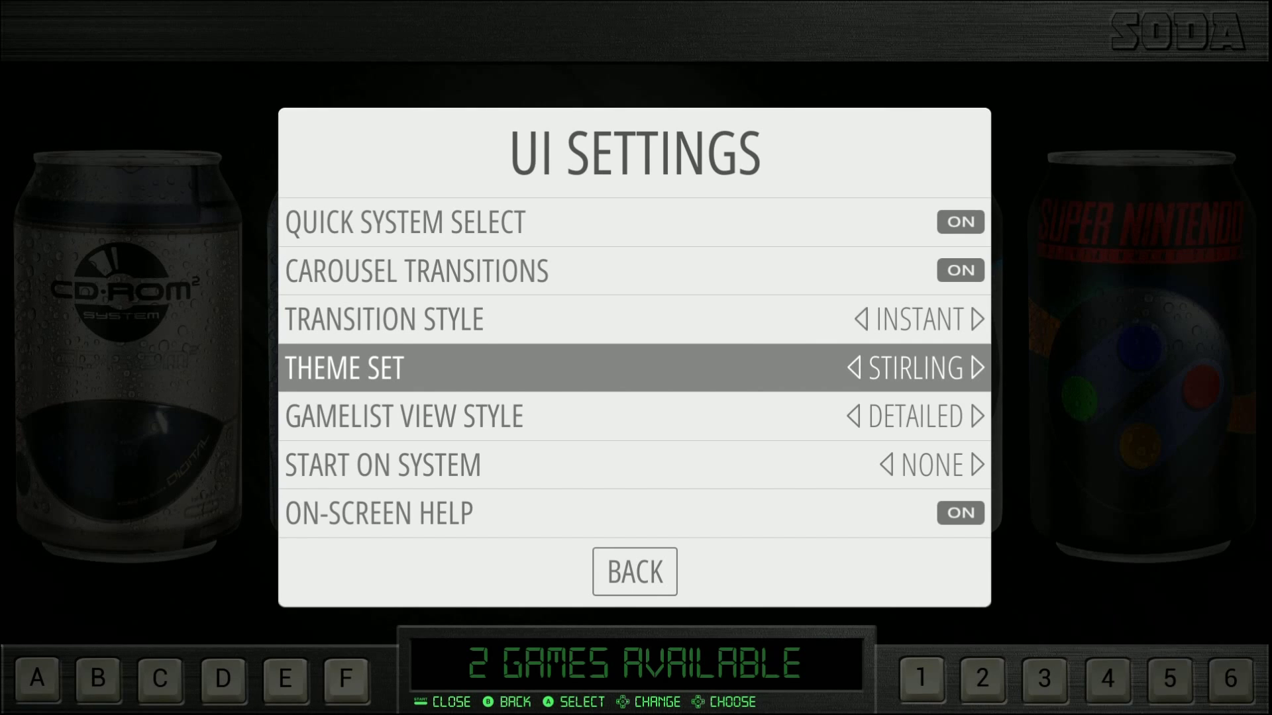
pyautogui.press('Escape')
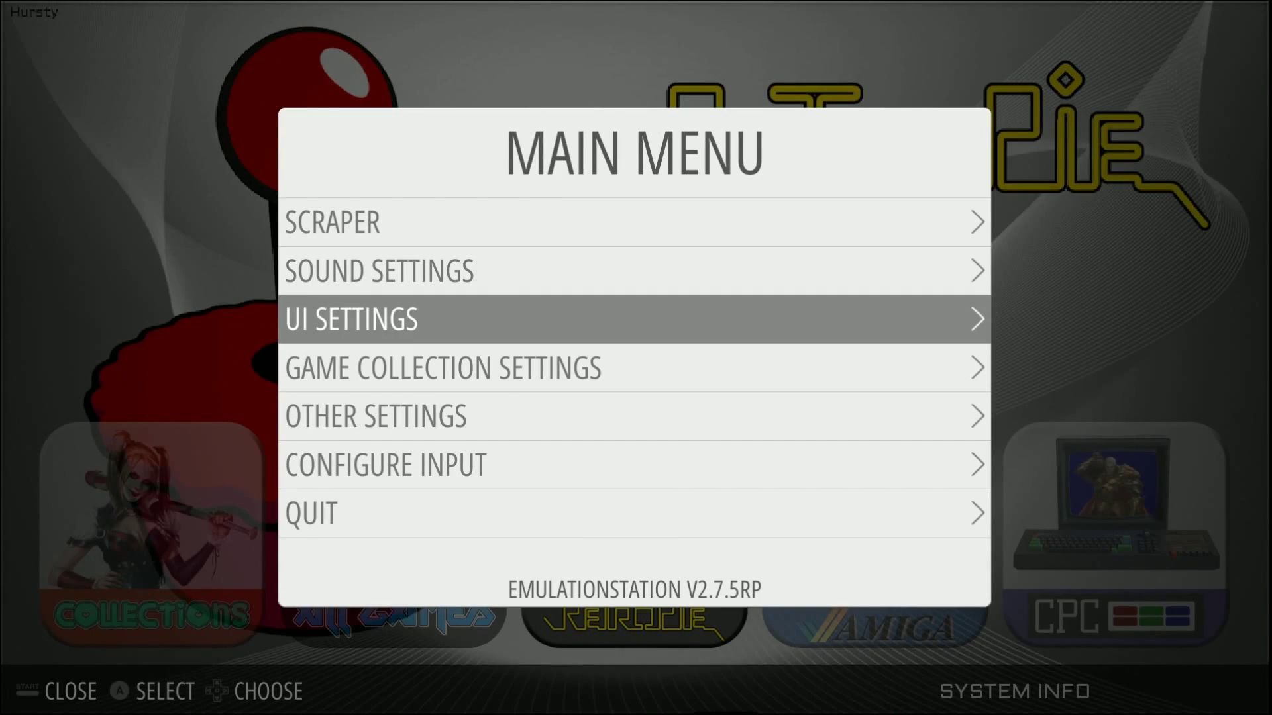
# Step: Close the menu and browse the Stirling carousel, stopping on Game Boy Color
pyautogui.press('Escape')
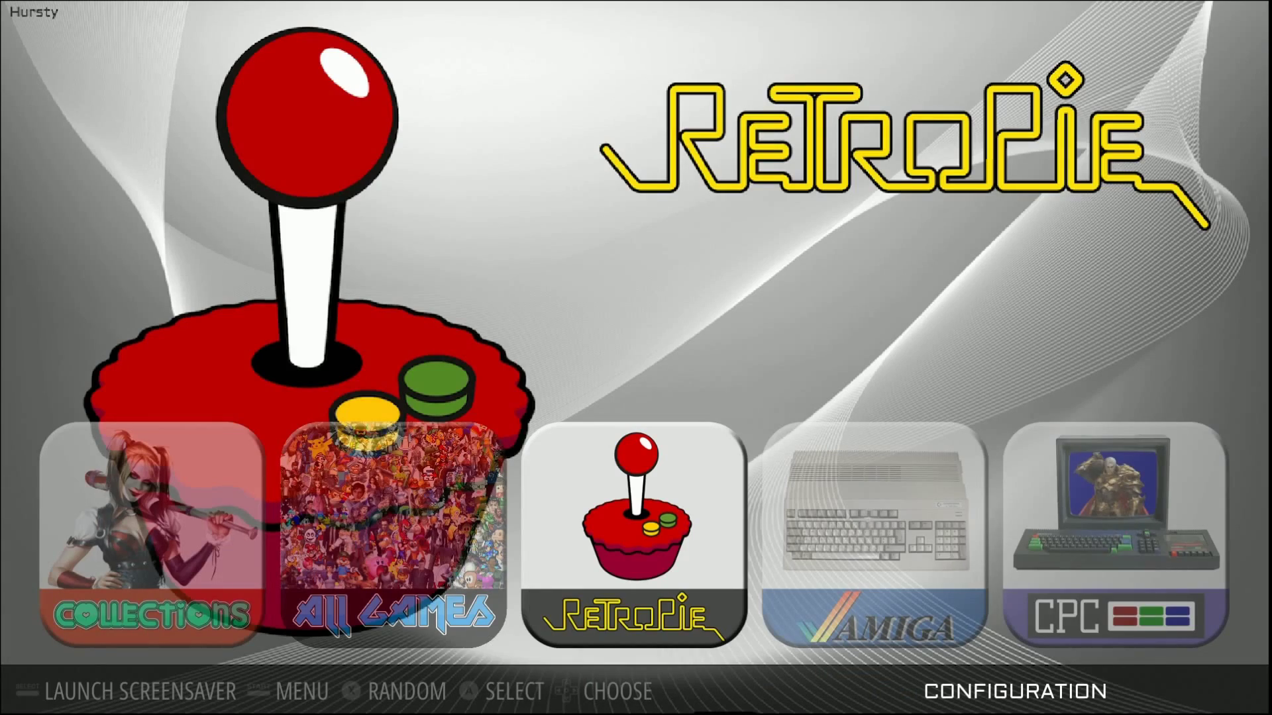
pyautogui.press('Right')
pyautogui.press('Right')
pyautogui.press('Right')
pyautogui.press('Right')
pyautogui.press('Right')
pyautogui.press('Right')
pyautogui.press('Right')
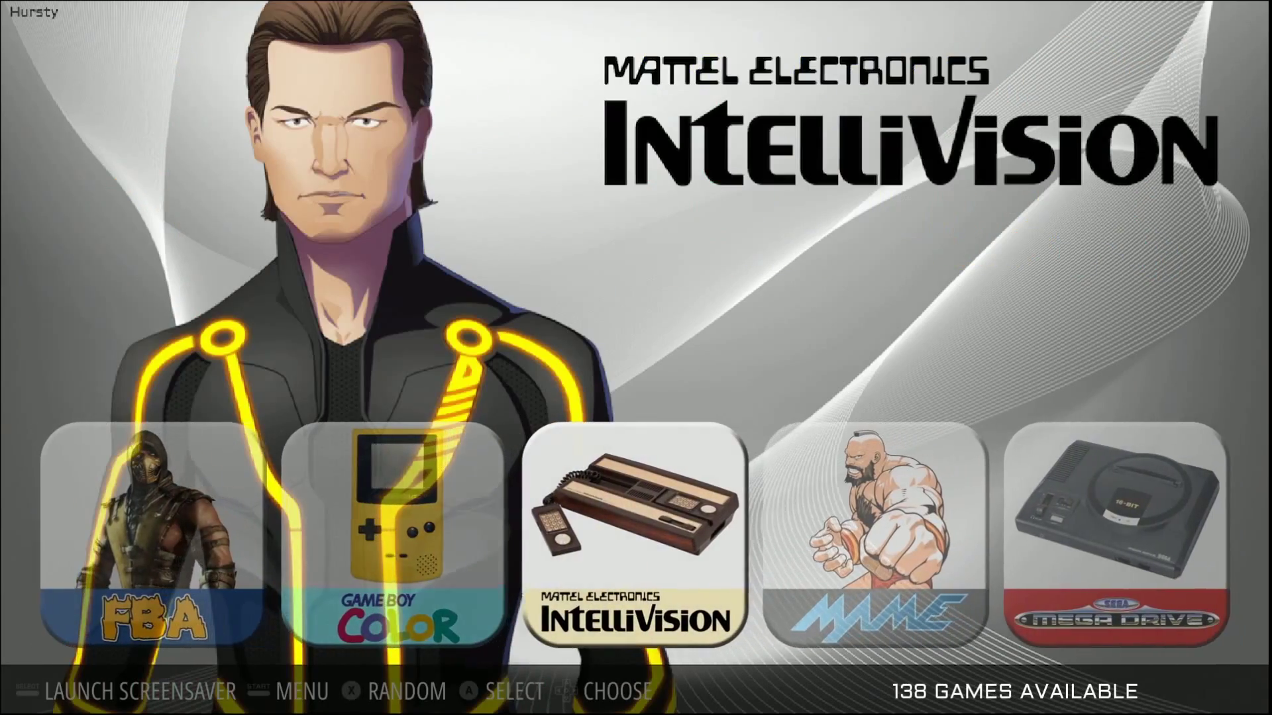
pyautogui.press('Right')
pyautogui.press('Right')
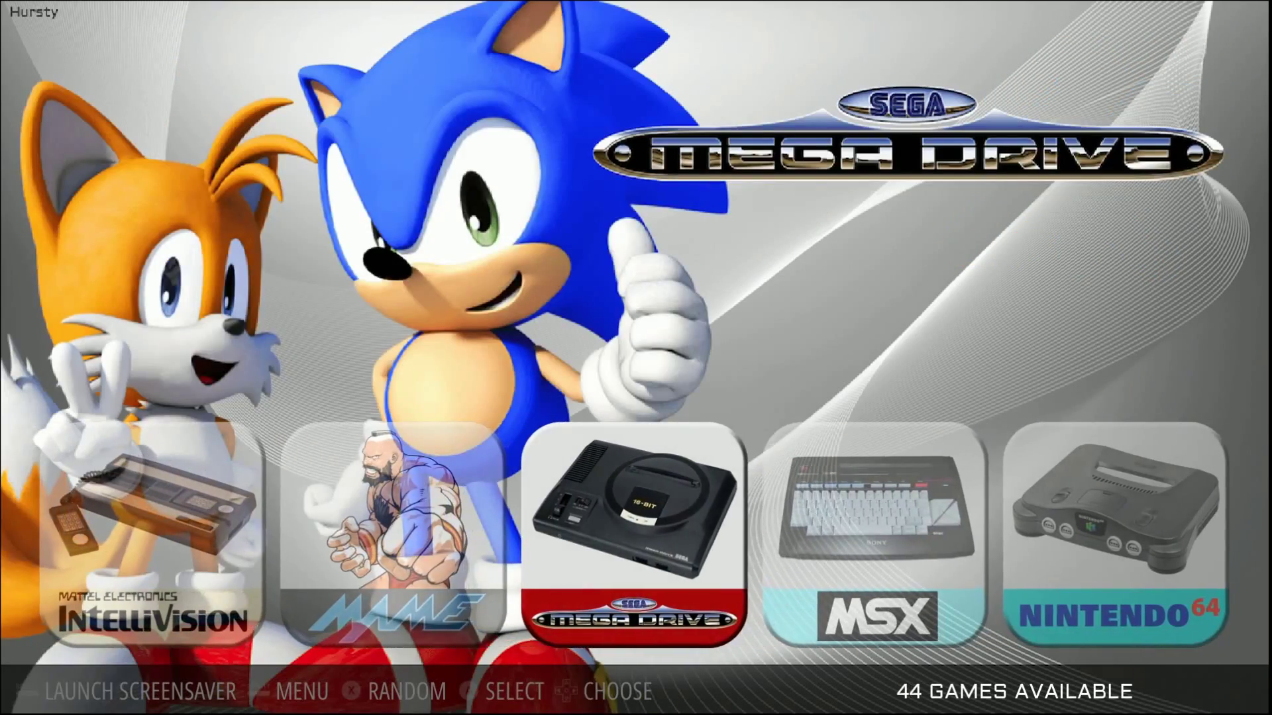
pyautogui.press('Right')
pyautogui.press('Left')
pyautogui.press('Left')
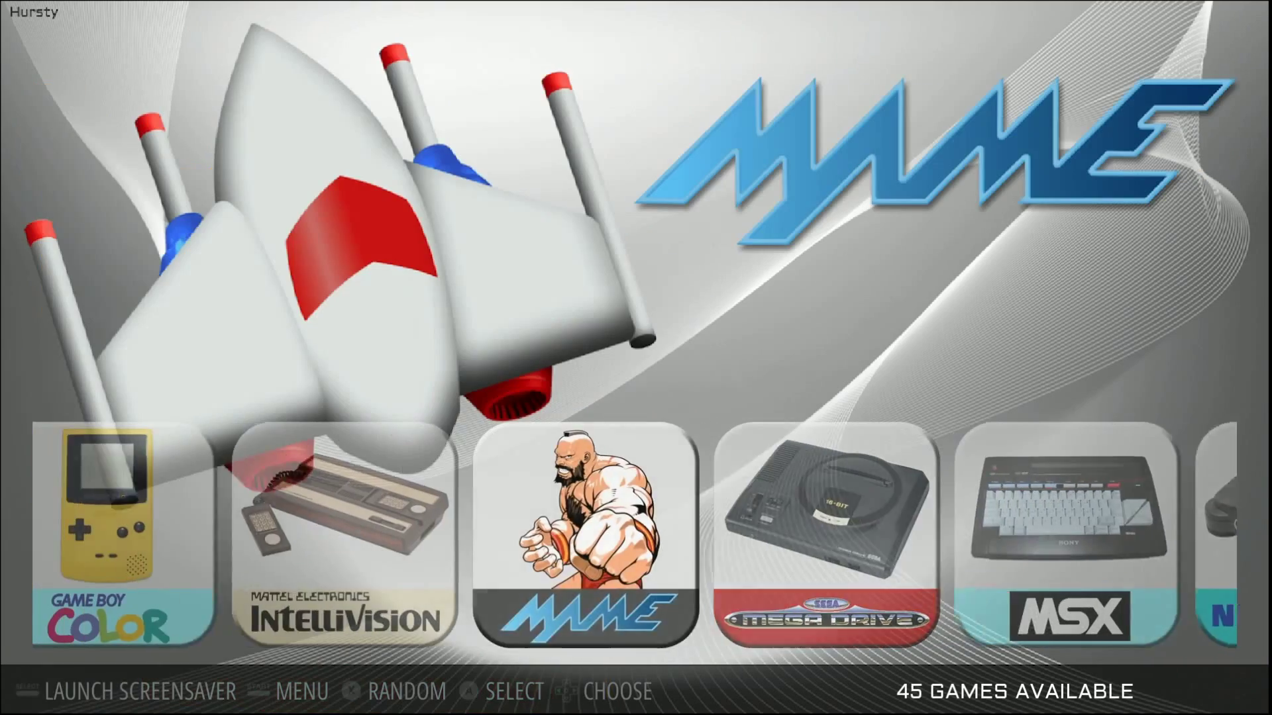
pyautogui.press('Left')
pyautogui.press('Left')
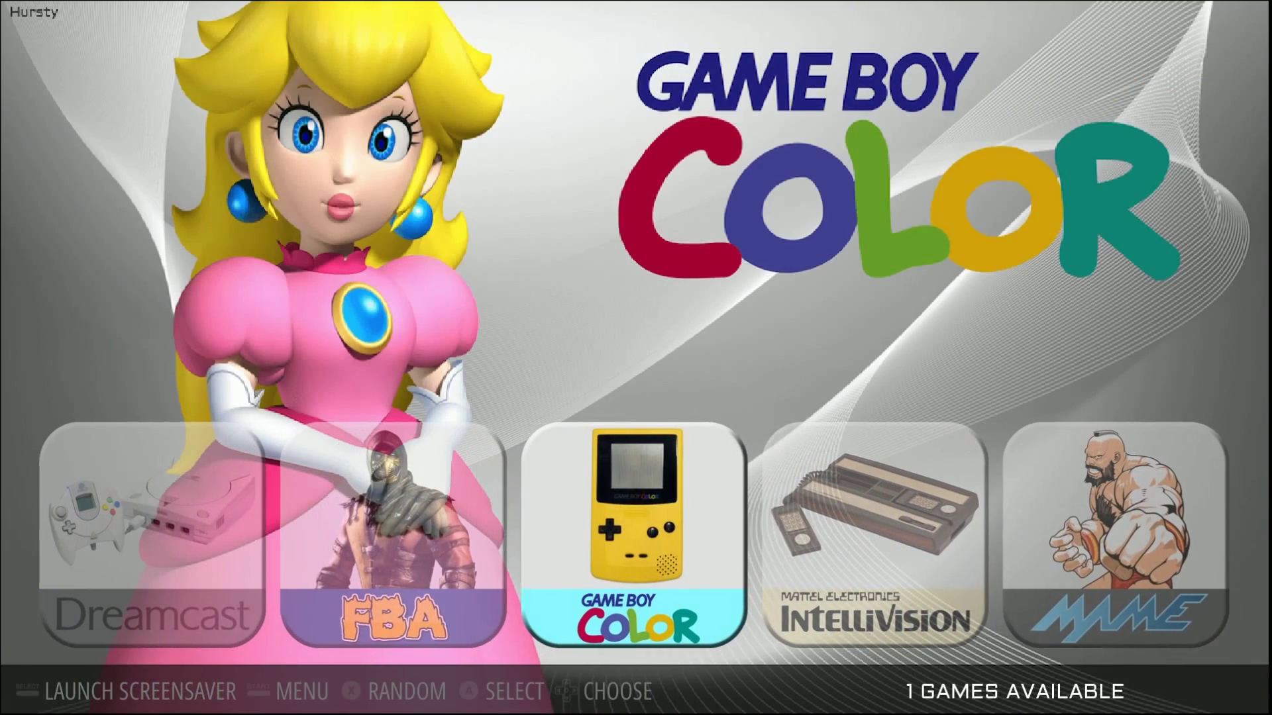
# Step: Open the Game Boy Color list, then the FBA list down to 1944 : The Loop Master, and return to the carousel
pyautogui.press('Return')
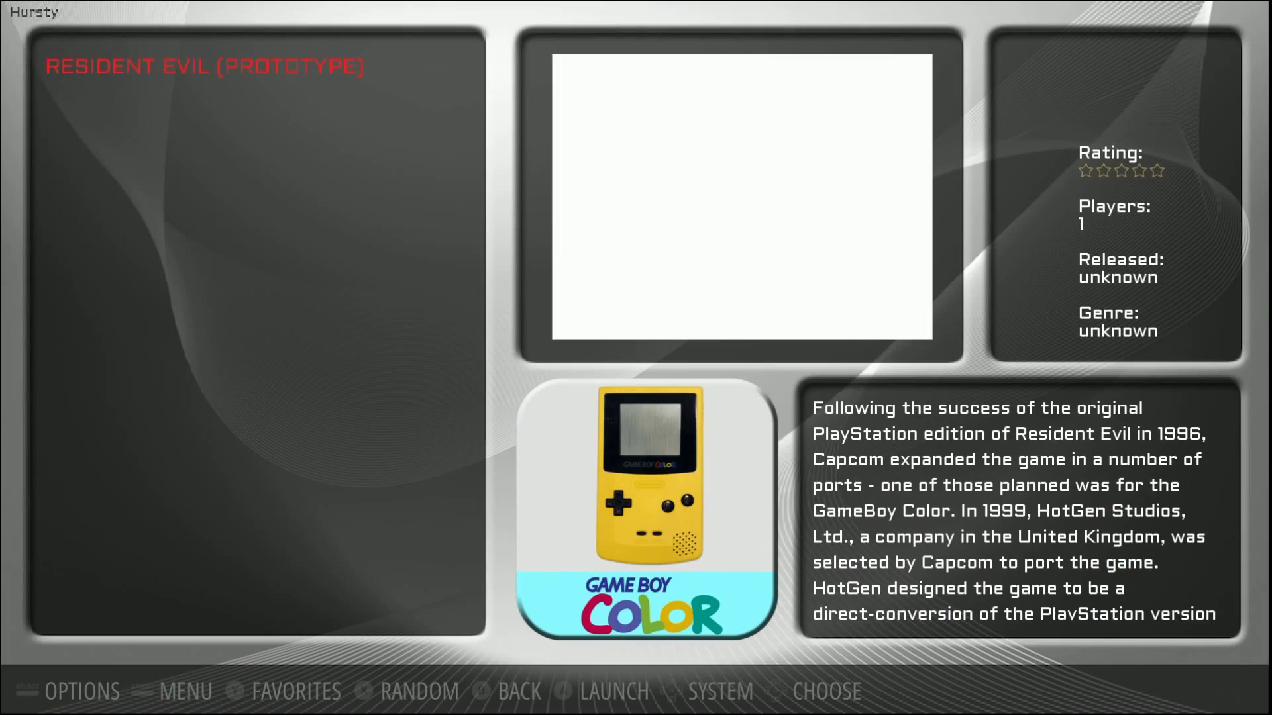
pyautogui.press('Escape')
pyautogui.press('Left')
pyautogui.press('Return')
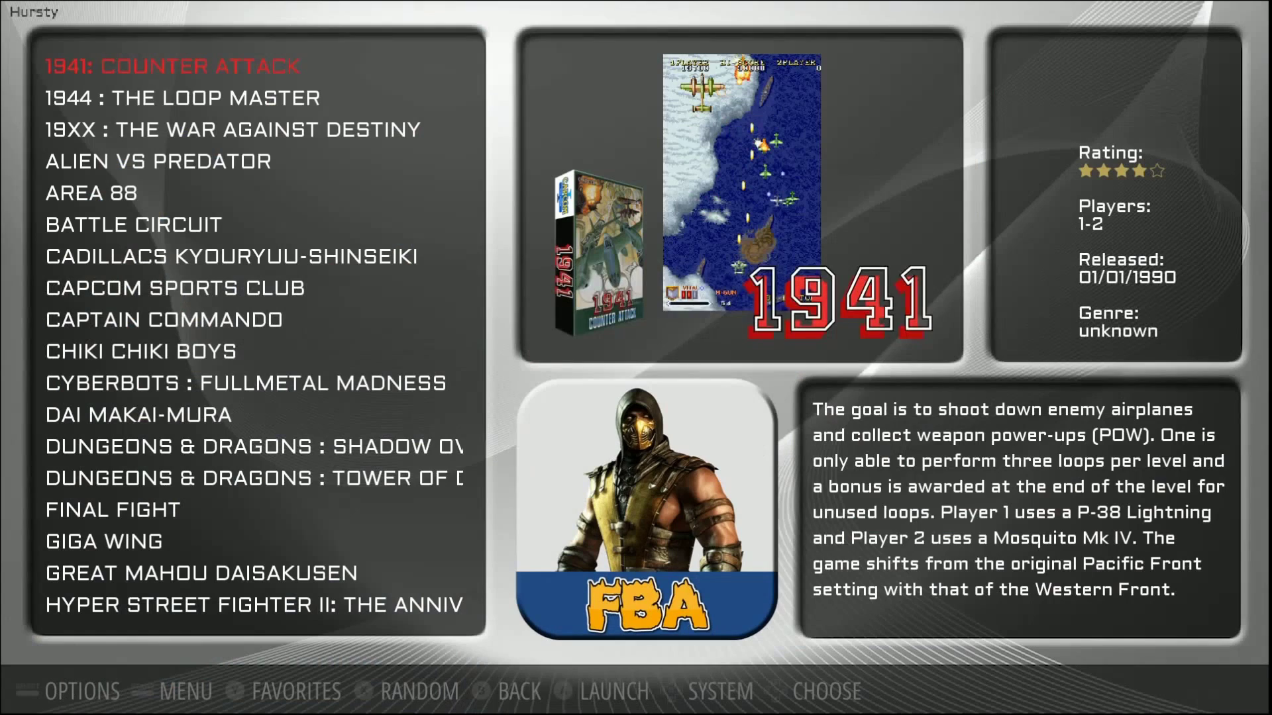
pyautogui.press('Down')
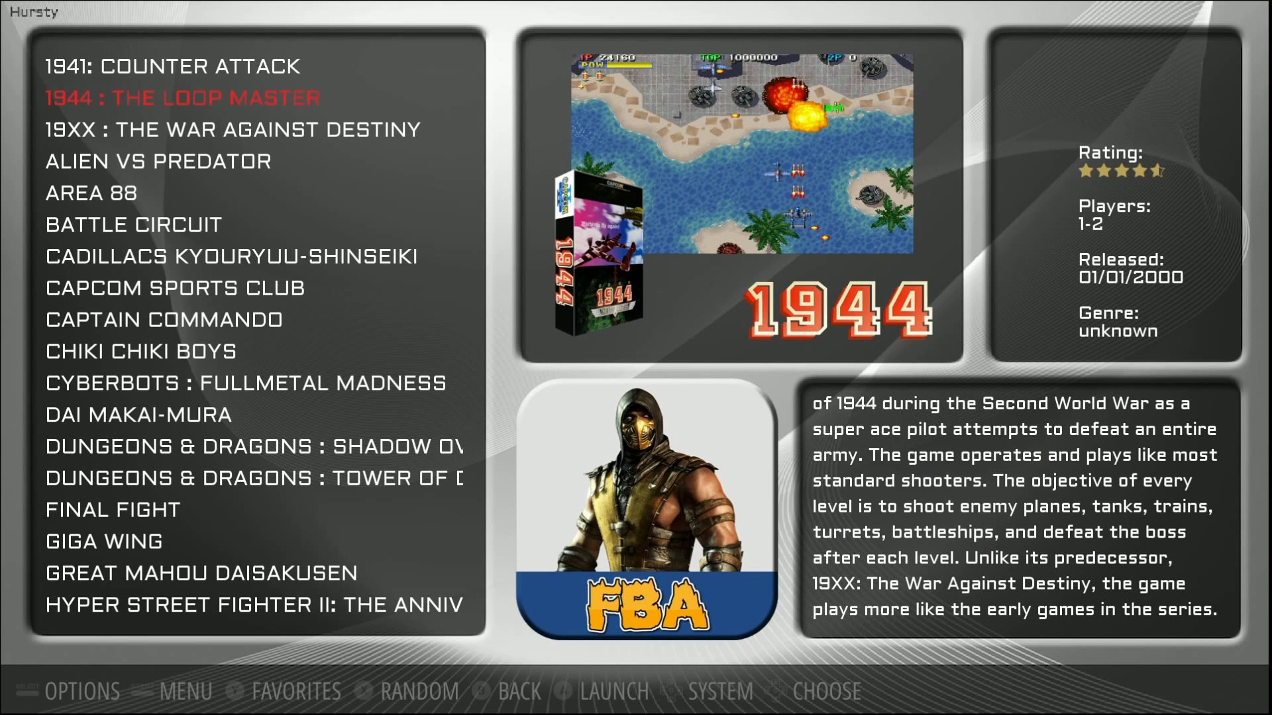
pyautogui.press('Escape')
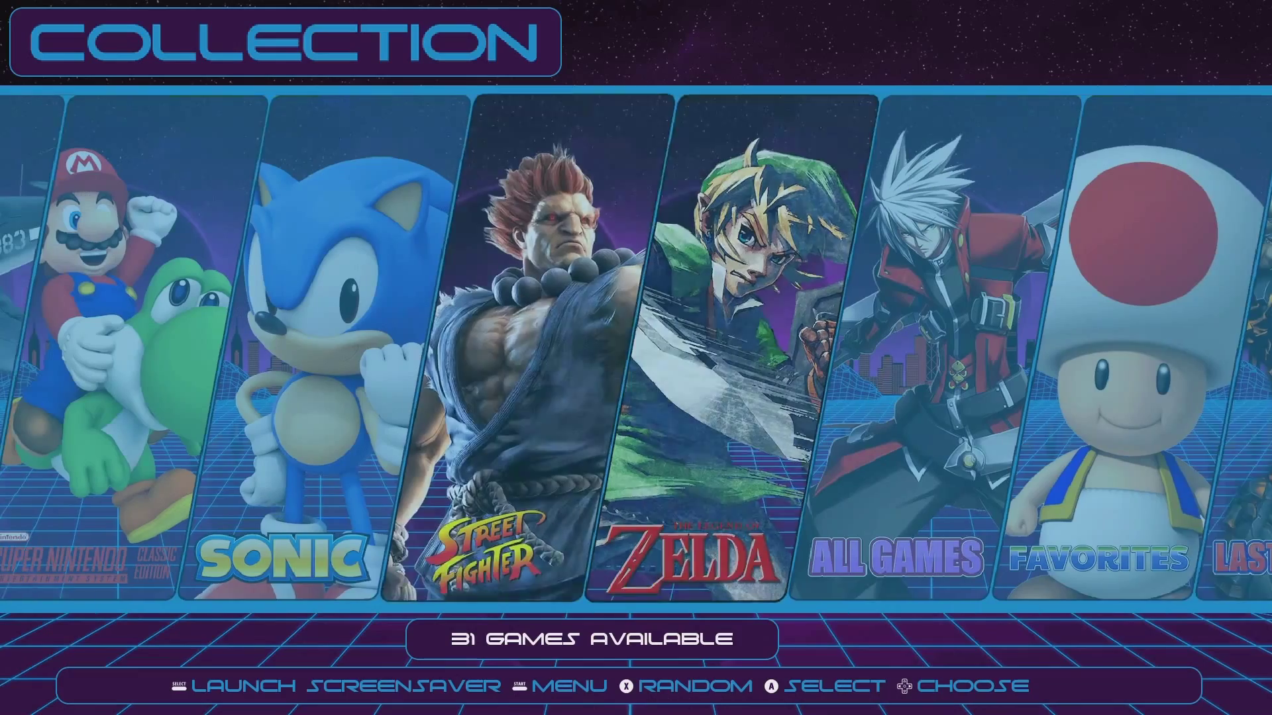
pyautogui.press('Left')
pyautogui.press('Left')
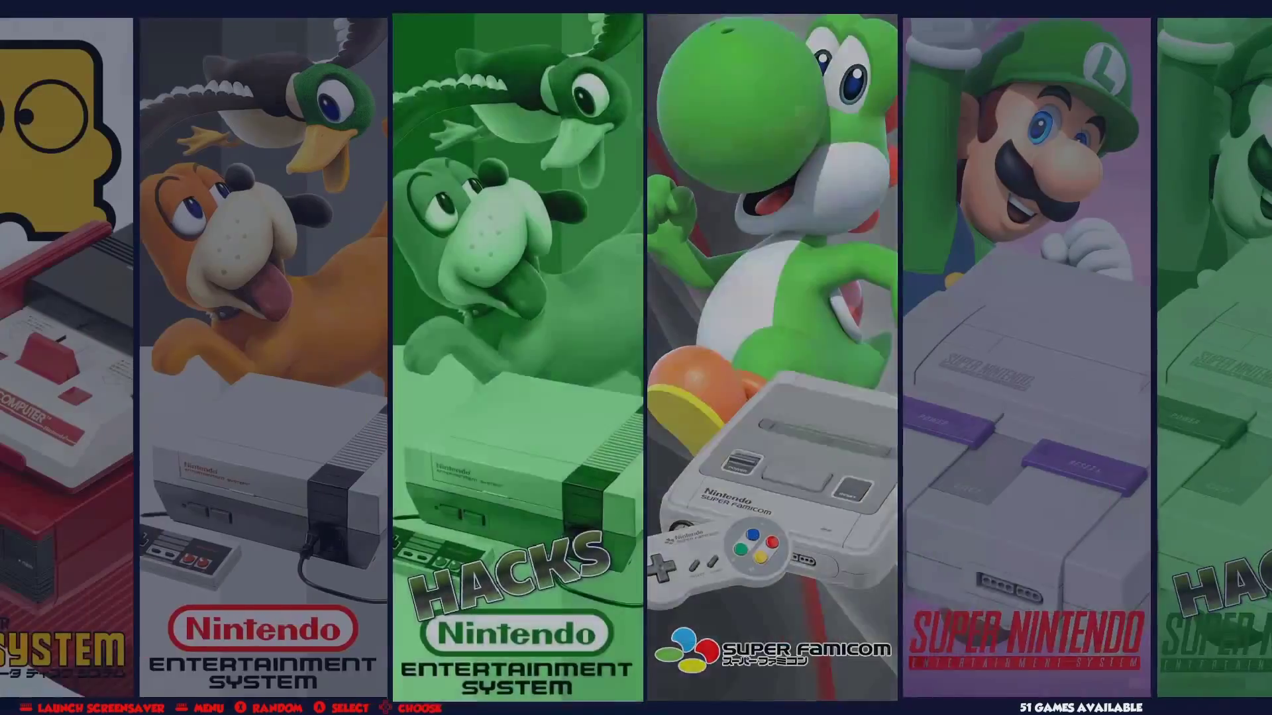
pyautogui.press('Left')
pyautogui.press('Left')
pyautogui.press('Left')
pyautogui.press('Left')
pyautogui.press('Left')
pyautogui.press('Left')
pyautogui.press('Left')
pyautogui.press('Left')
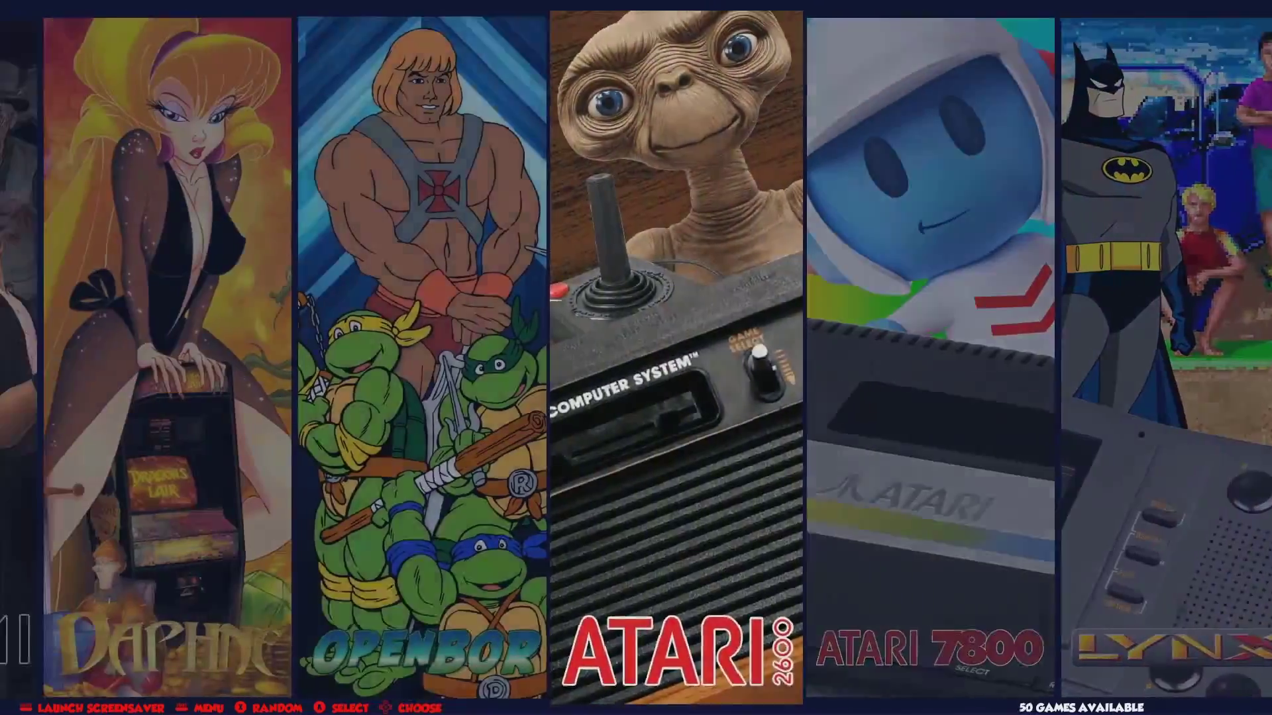
# Step: Browse the carousel between All Games, Options, Amiga, Collections and Custom Collection
pyautogui.press('Left')
pyautogui.press('Left')
pyautogui.press('Left')
pyautogui.press('Left')
pyautogui.press('Left')
pyautogui.press('Left')
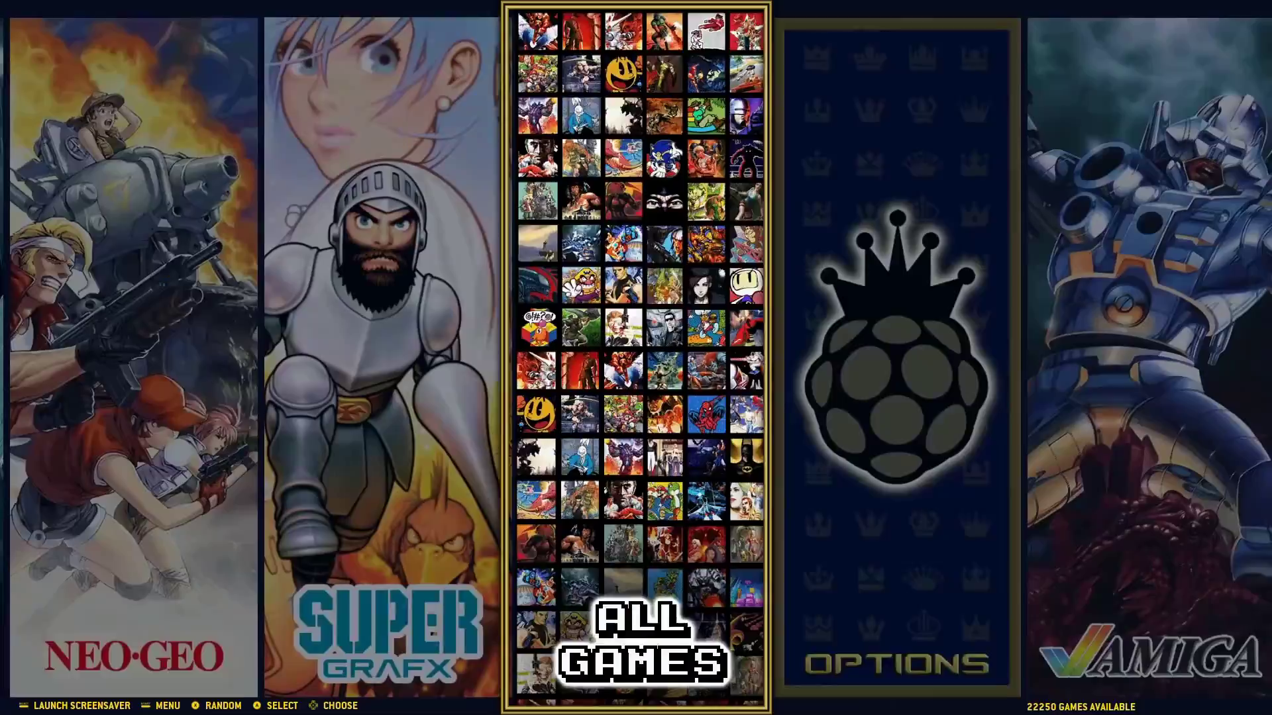
pyautogui.press('Right')
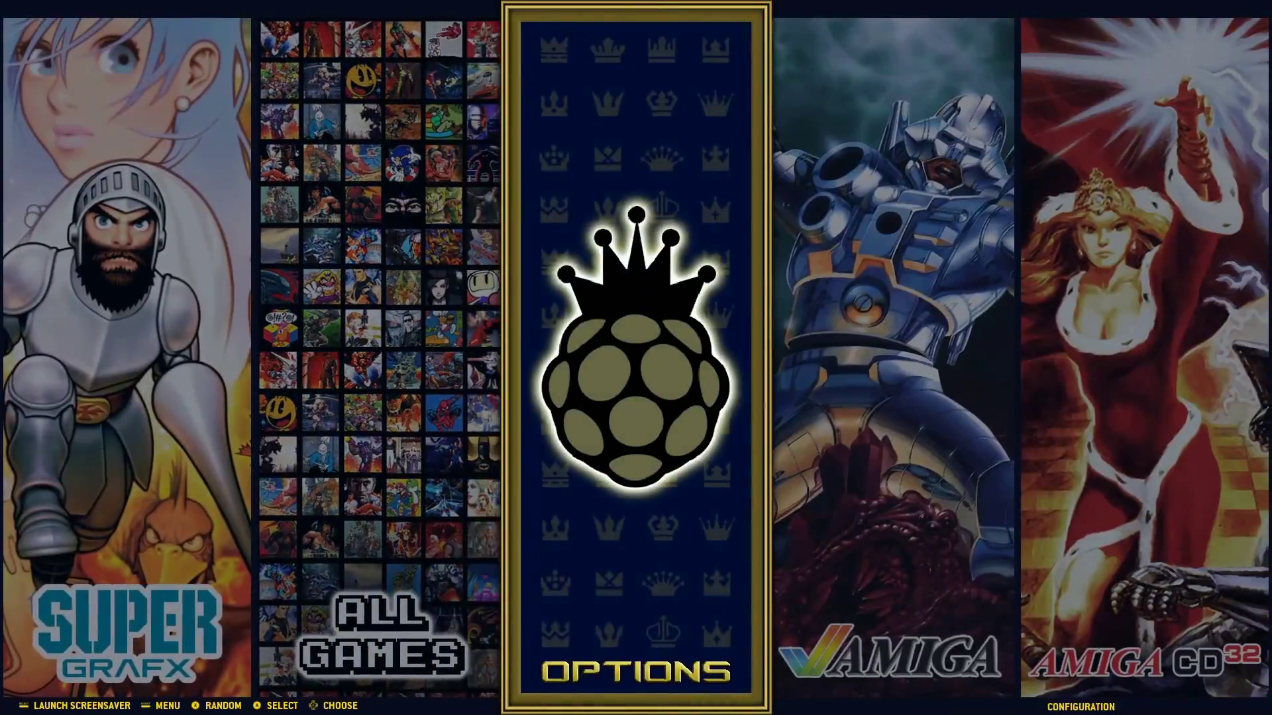
pyautogui.press('Right')
pyautogui.press('Left')
pyautogui.press('Left')
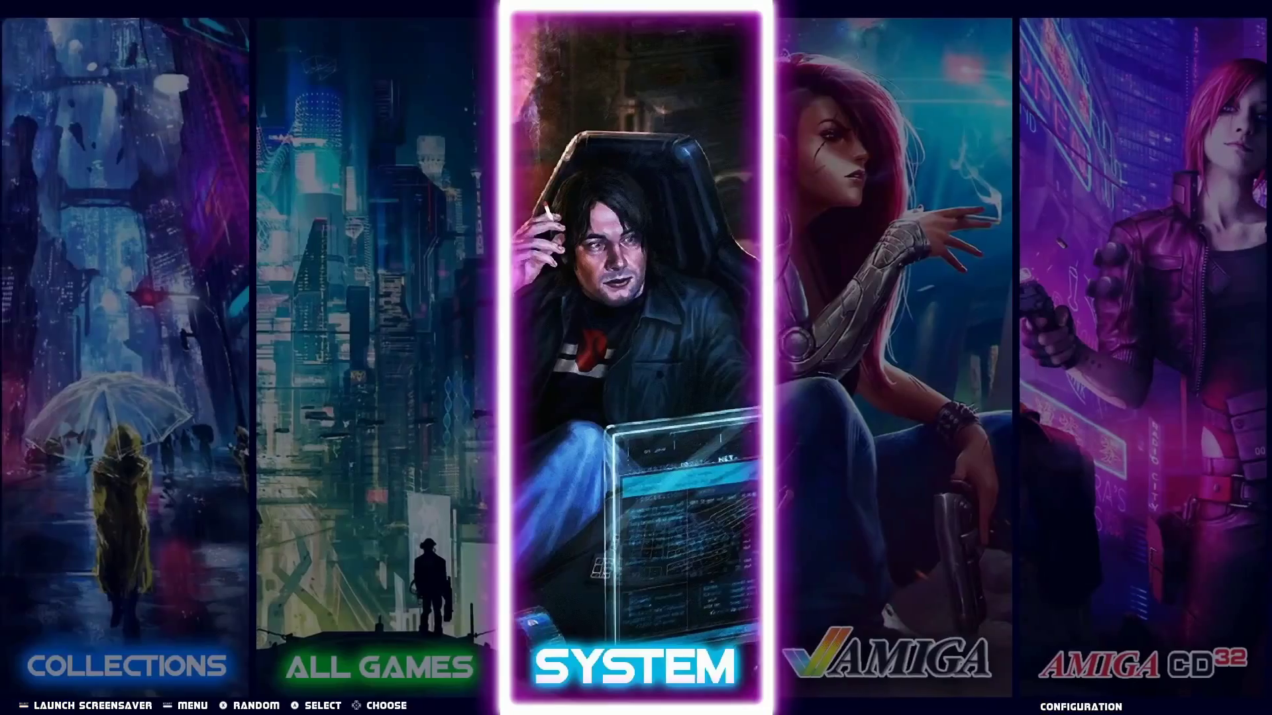
pyautogui.press('Right')
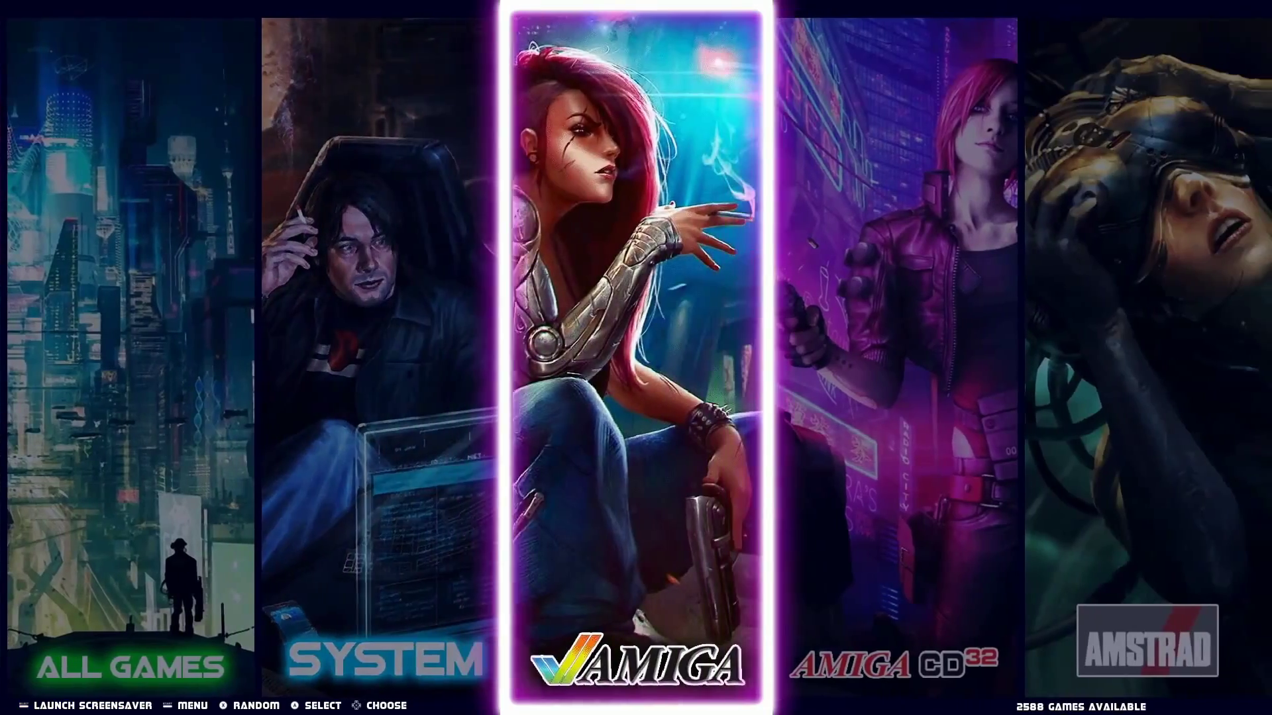
pyautogui.press('Left')
pyautogui.press('Left')
pyautogui.press('Right')
pyautogui.press('Left')
pyautogui.press('Left')
pyautogui.press('Right')
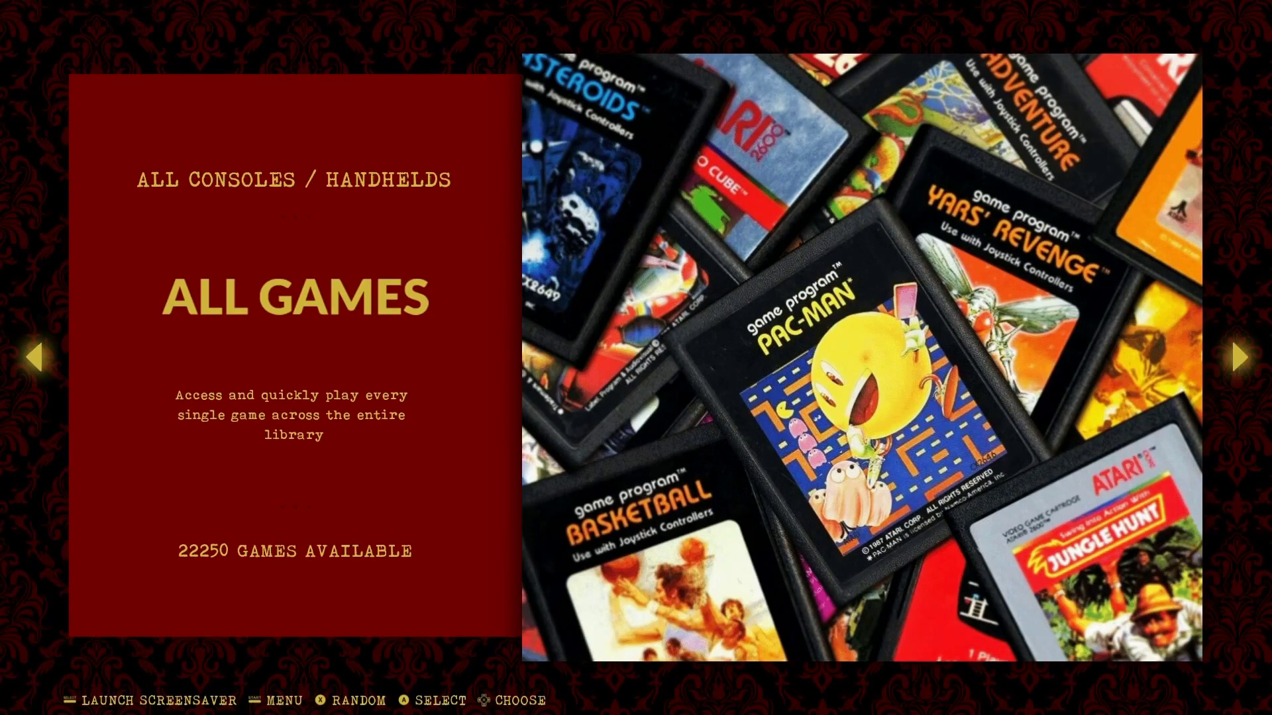
pyautogui.press('Left')
pyautogui.press('Right')
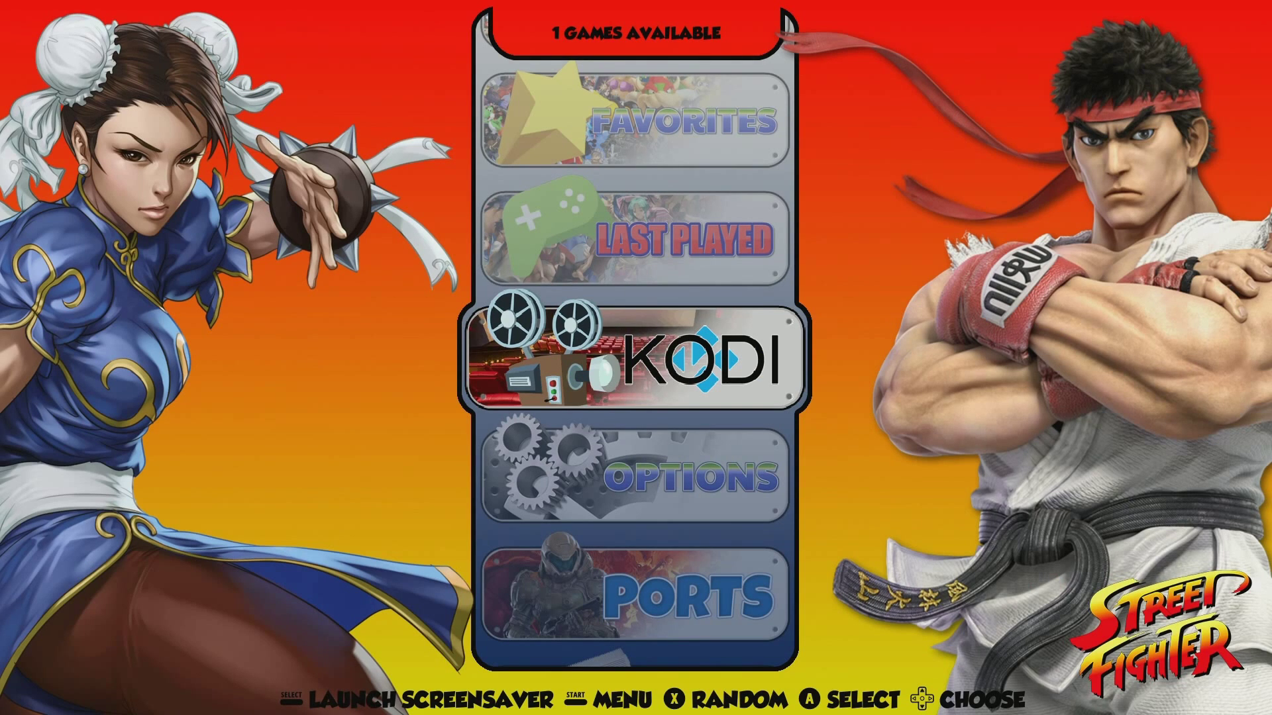
# Step: Move through the system list past FAVORITES and All Games to Atari 2600 and Atari 5200
pyautogui.press('Down')
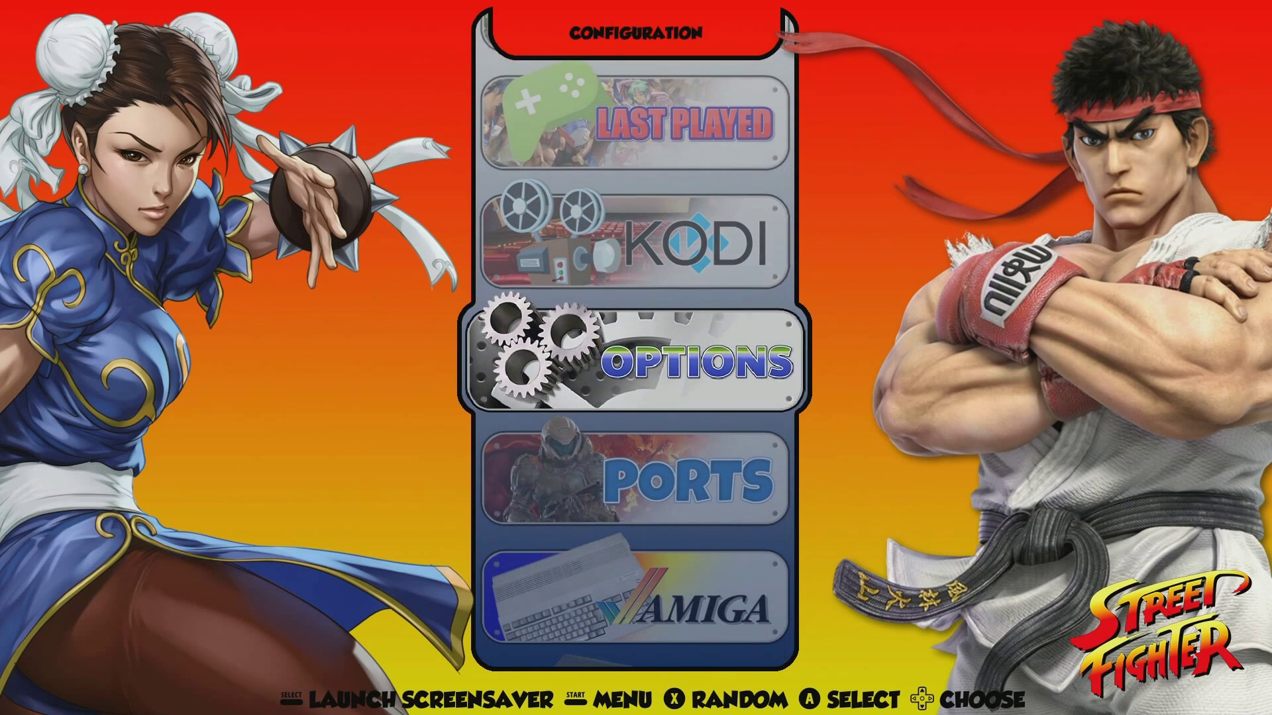
pyautogui.press('Up')
pyautogui.press('Up')
pyautogui.press('Up')
pyautogui.press('Up')
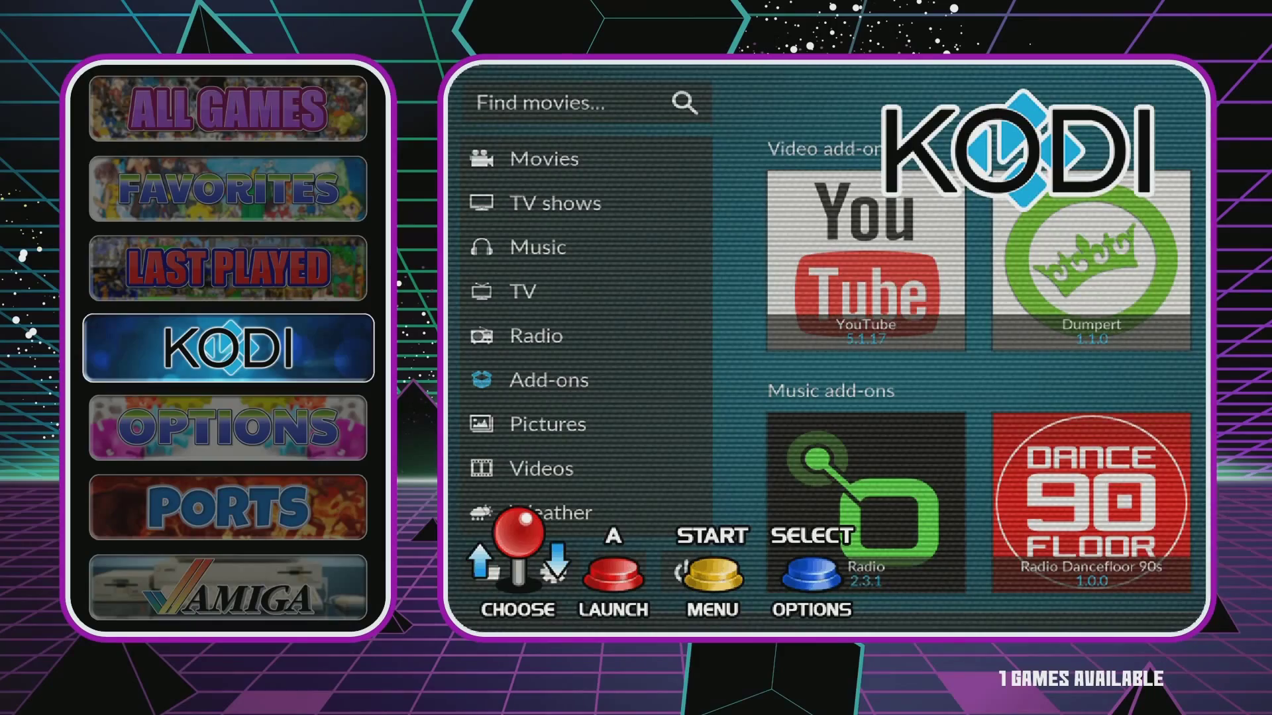
pyautogui.press('Down')
pyautogui.press('Down')
pyautogui.press('Down')
pyautogui.press('Down')
pyautogui.press('Down')
pyautogui.press('Down')
pyautogui.press('Down')
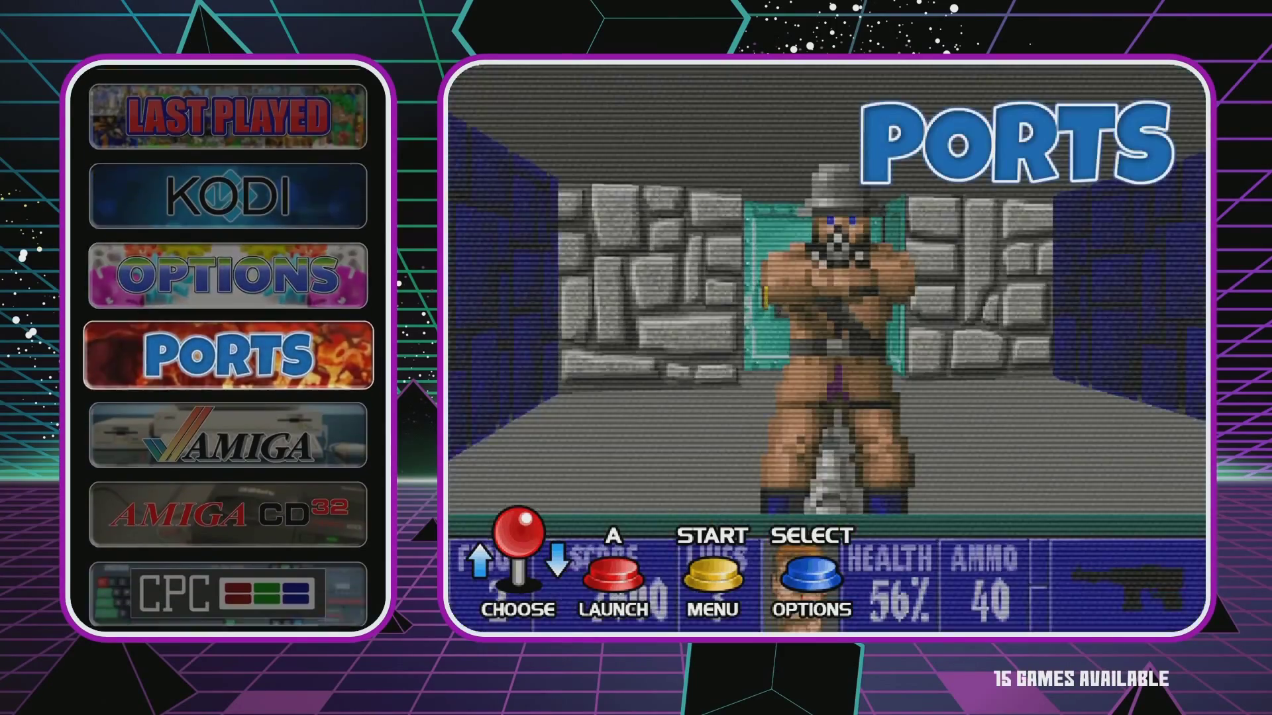
pyautogui.press('Down')
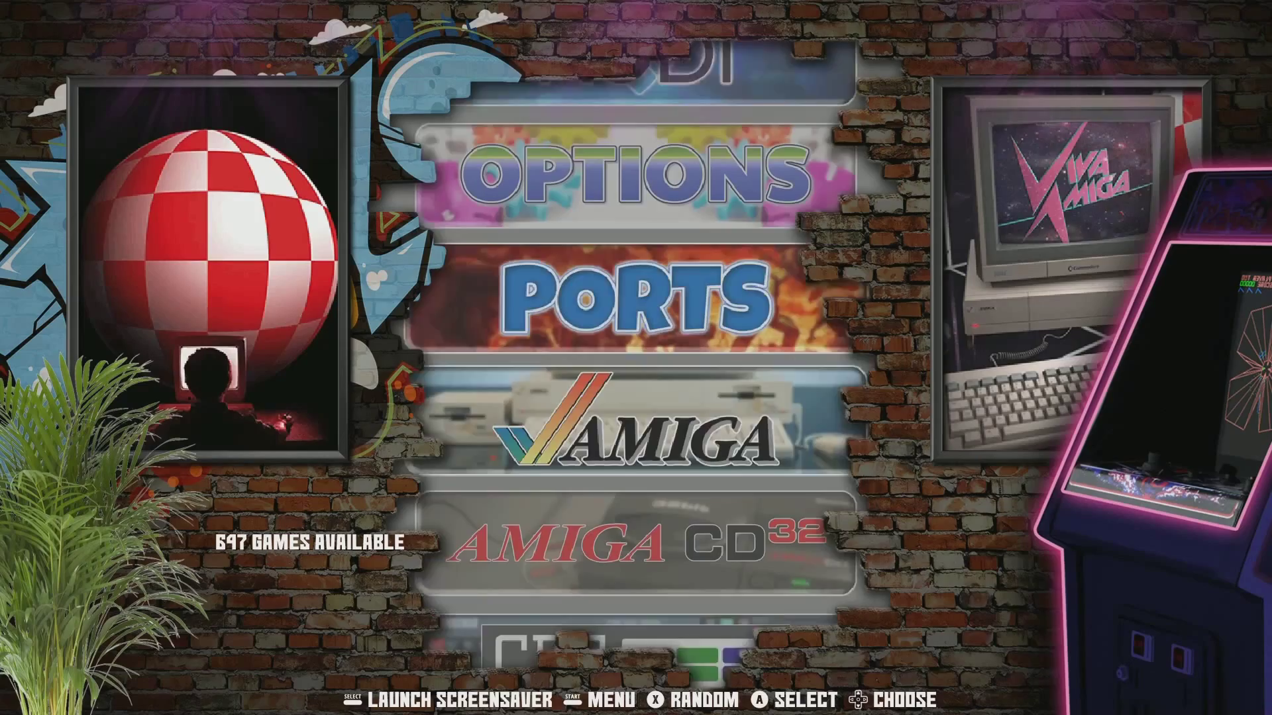
pyautogui.press('Down')
pyautogui.press('Down')
pyautogui.press('Down')
# Step: Open the interface settings from the main menu and back out to the main menu
pyautogui.press('Down')
pyautogui.press('Down')
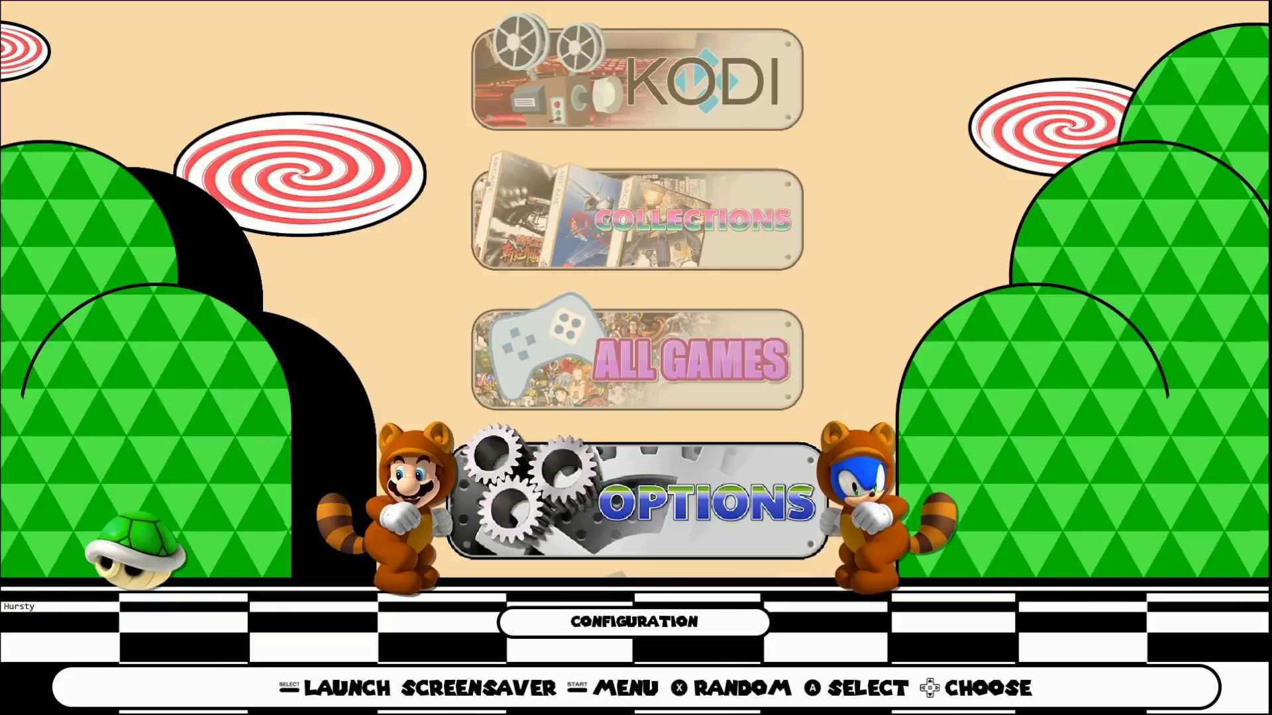
pyautogui.press('Return')
pyautogui.press('Down')
pyautogui.press('Down')
pyautogui.press('Return')
pyautogui.press('Escape')
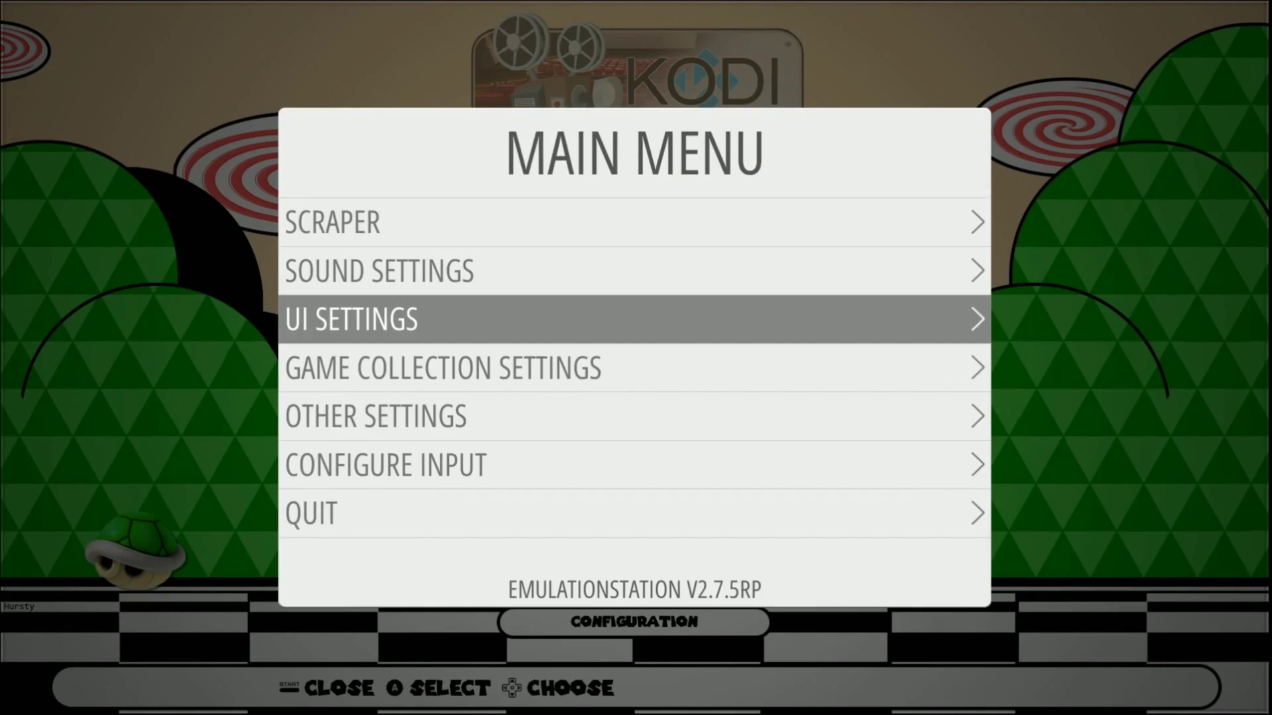
# Step: Browse the Mario carousel past PlayStation to CD-ROM², open the FBA game list and select 1944 : The Loop Master
pyautogui.press('Escape')
pyautogui.press('Up')
pyautogui.press('Up')
pyautogui.press('Up')
pyautogui.press('Up')
pyautogui.press('Up')
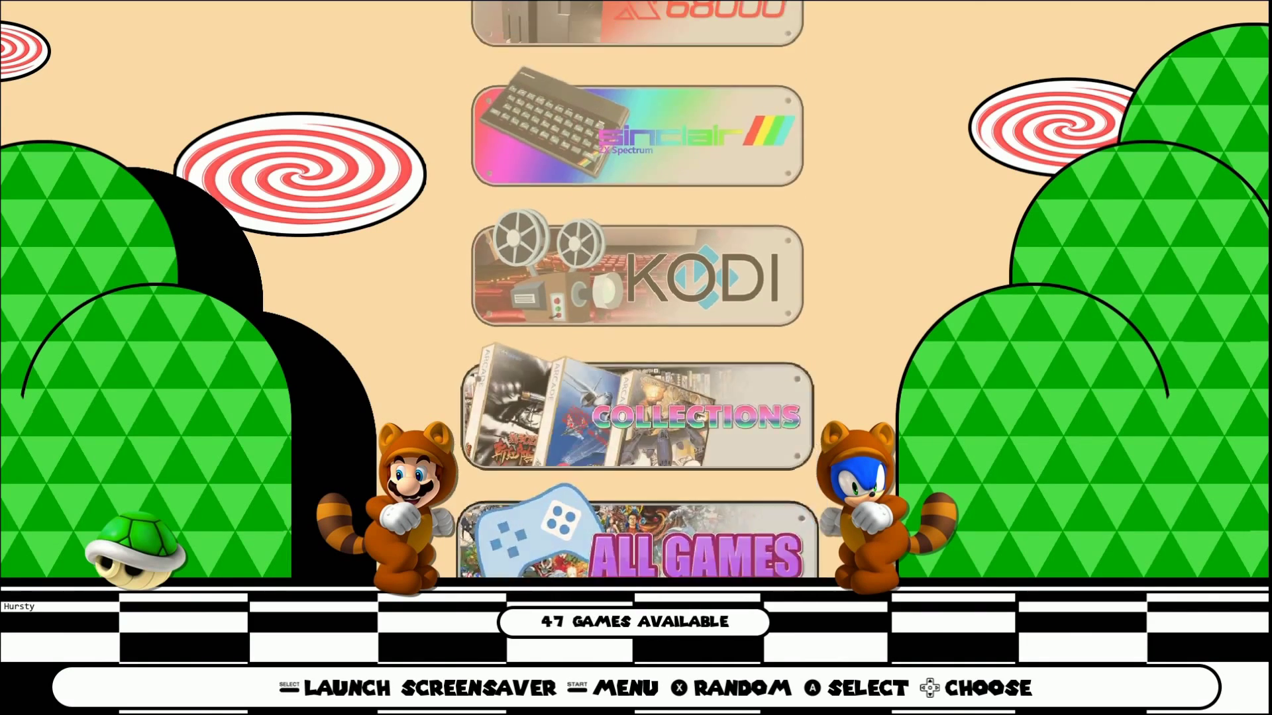
pyautogui.press('Up')
pyautogui.press('Up')
pyautogui.press('Up')
pyautogui.press('Up')
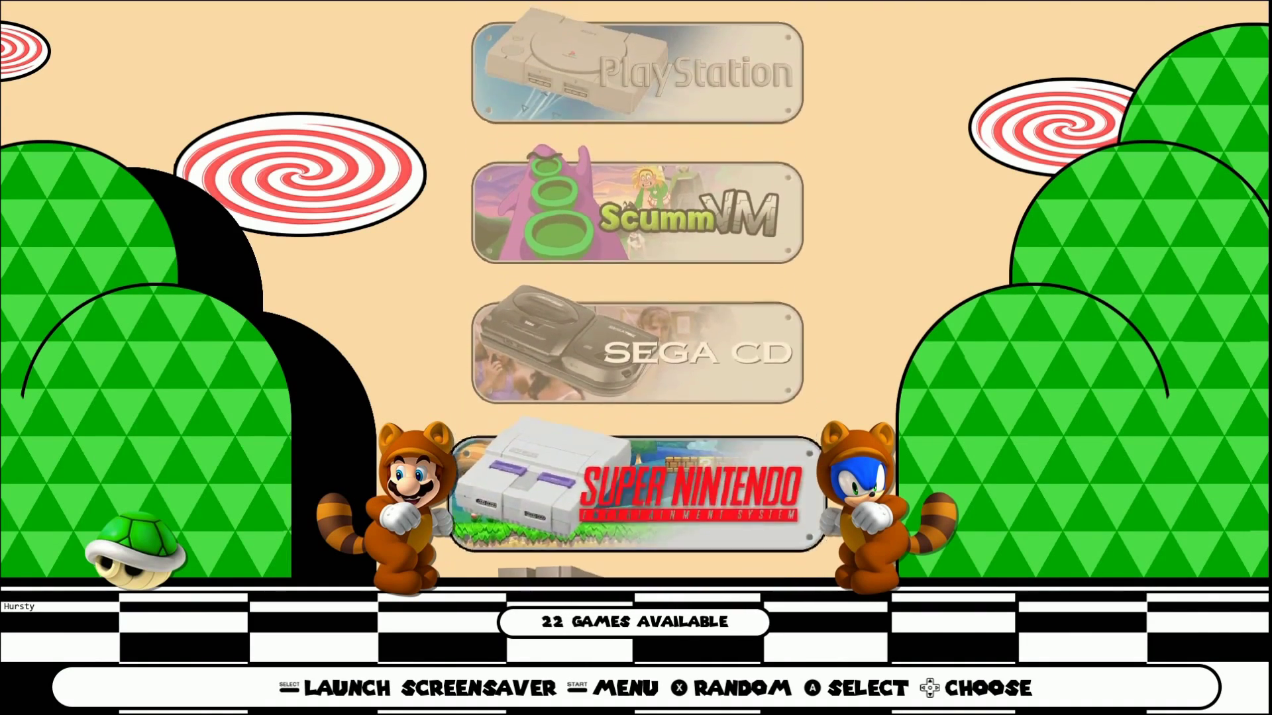
pyautogui.press('Up')
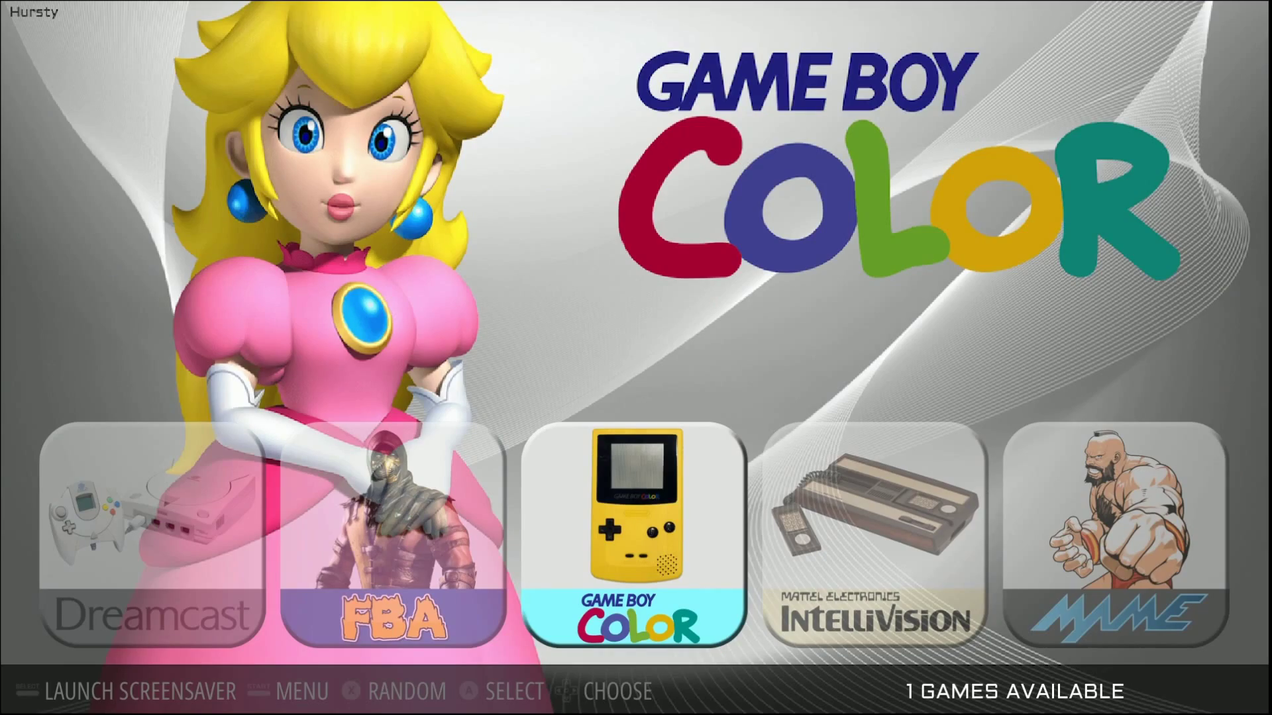
pyautogui.press('Return')
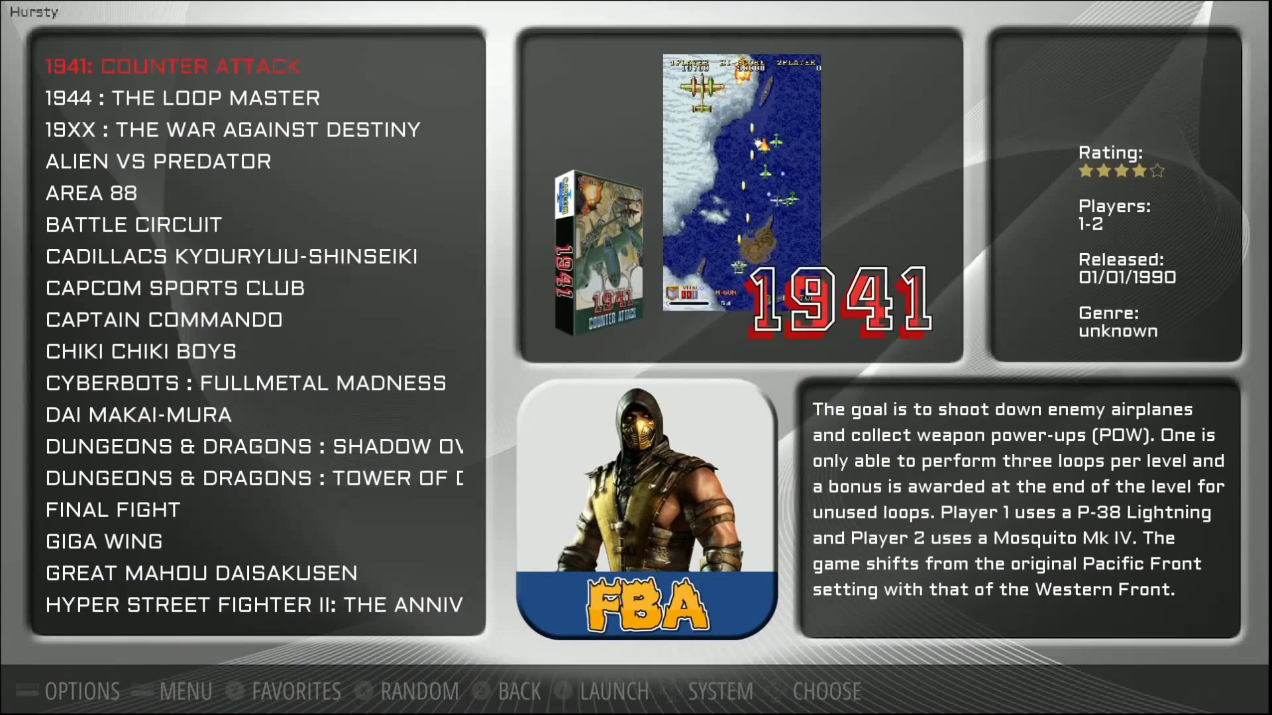
pyautogui.press('Down')
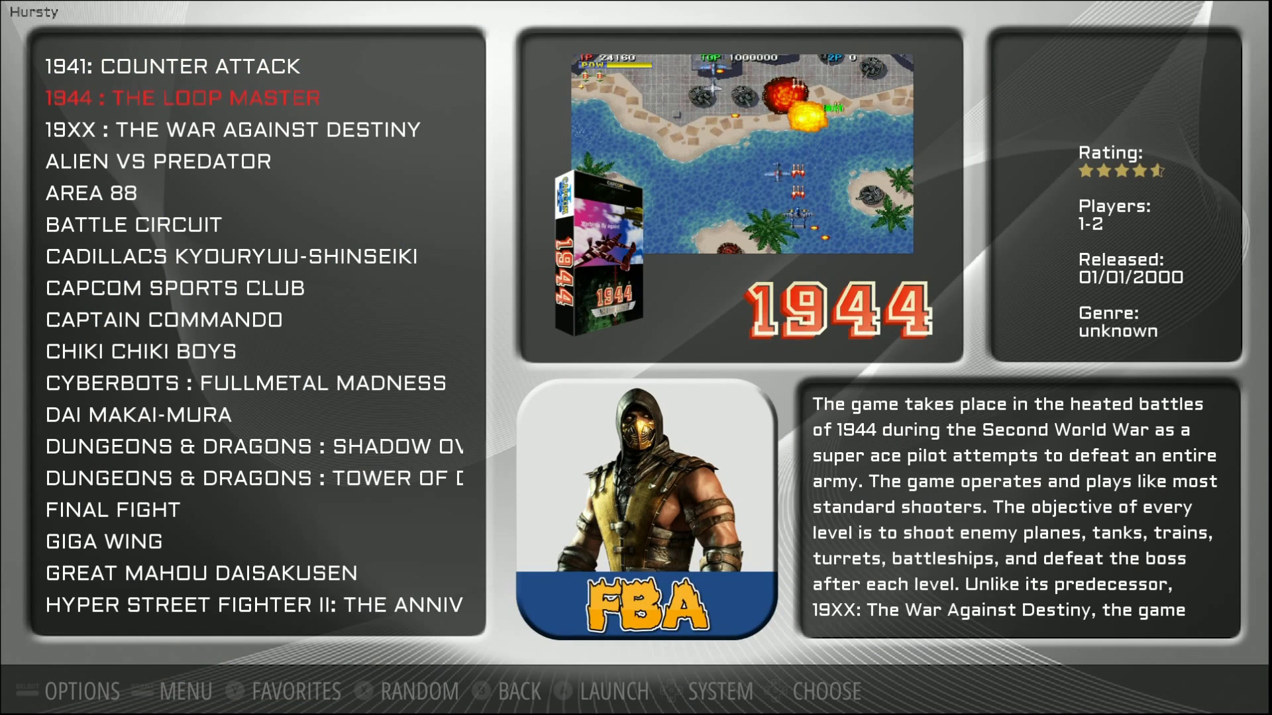